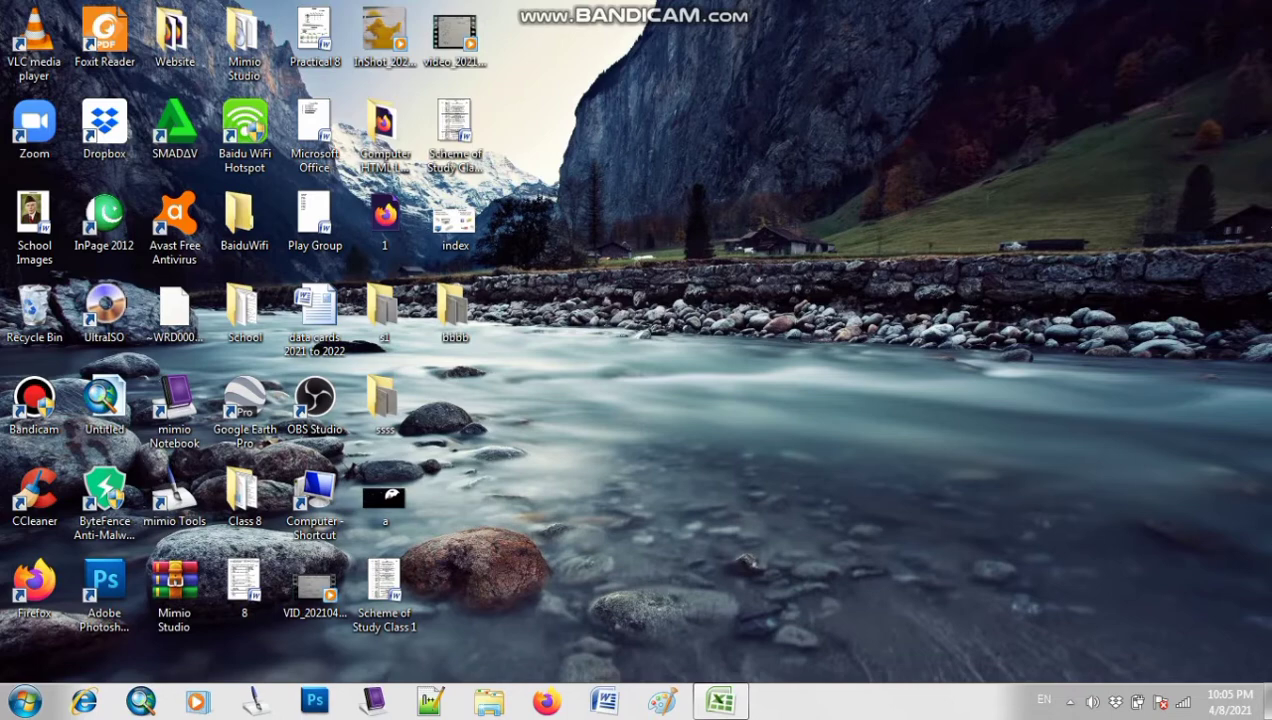
Switch to the Book2 workbook in Excel and zoom Sheet1 to 120%
mouse_move(720, 700)
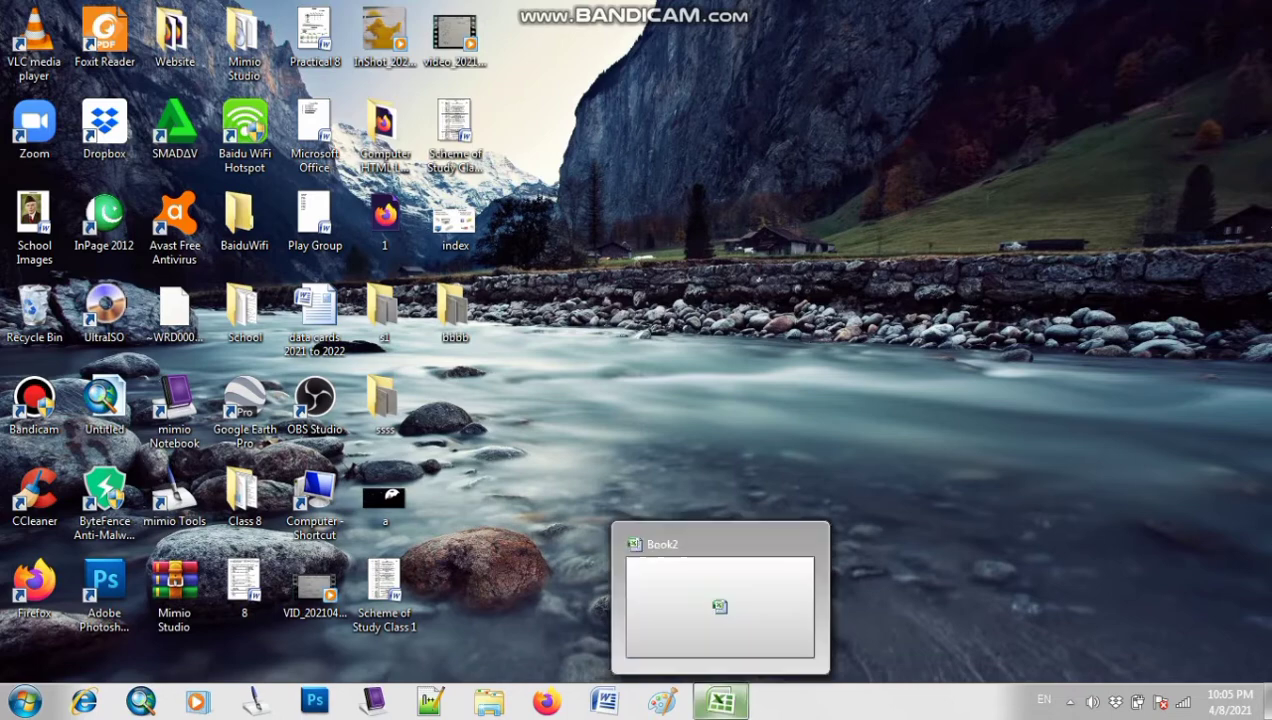
click(720, 700)
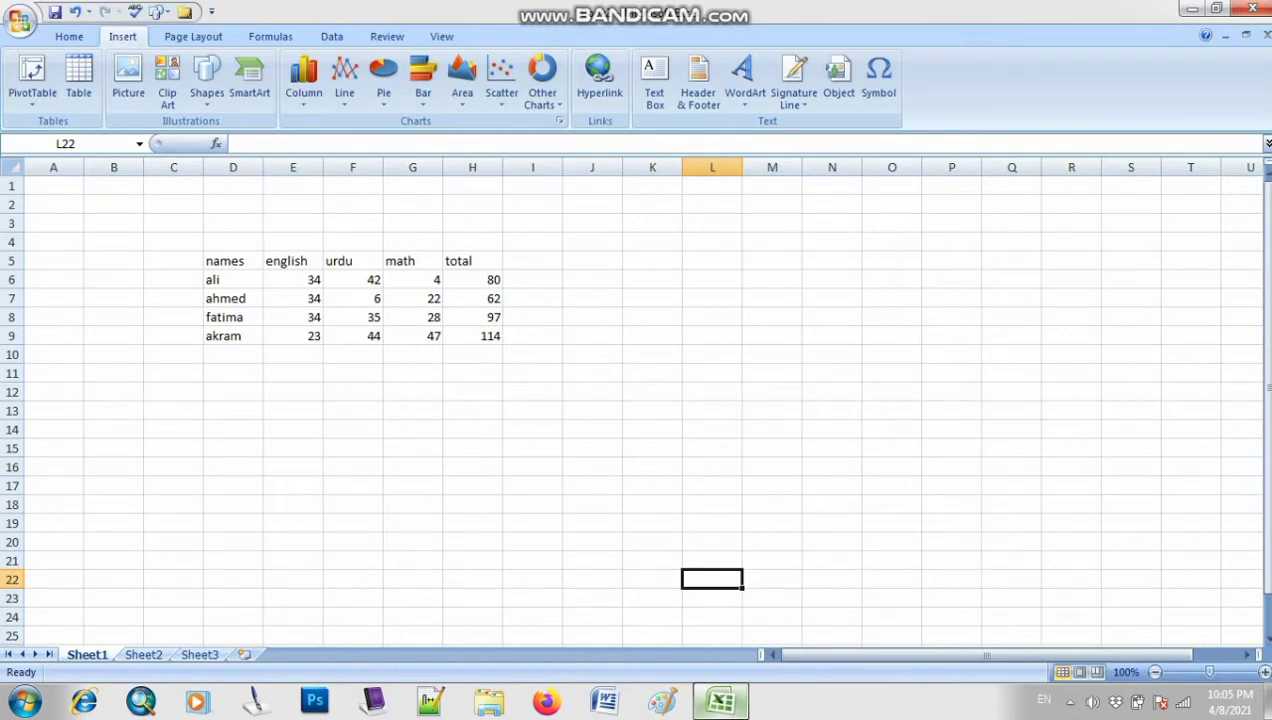
click(69, 36)
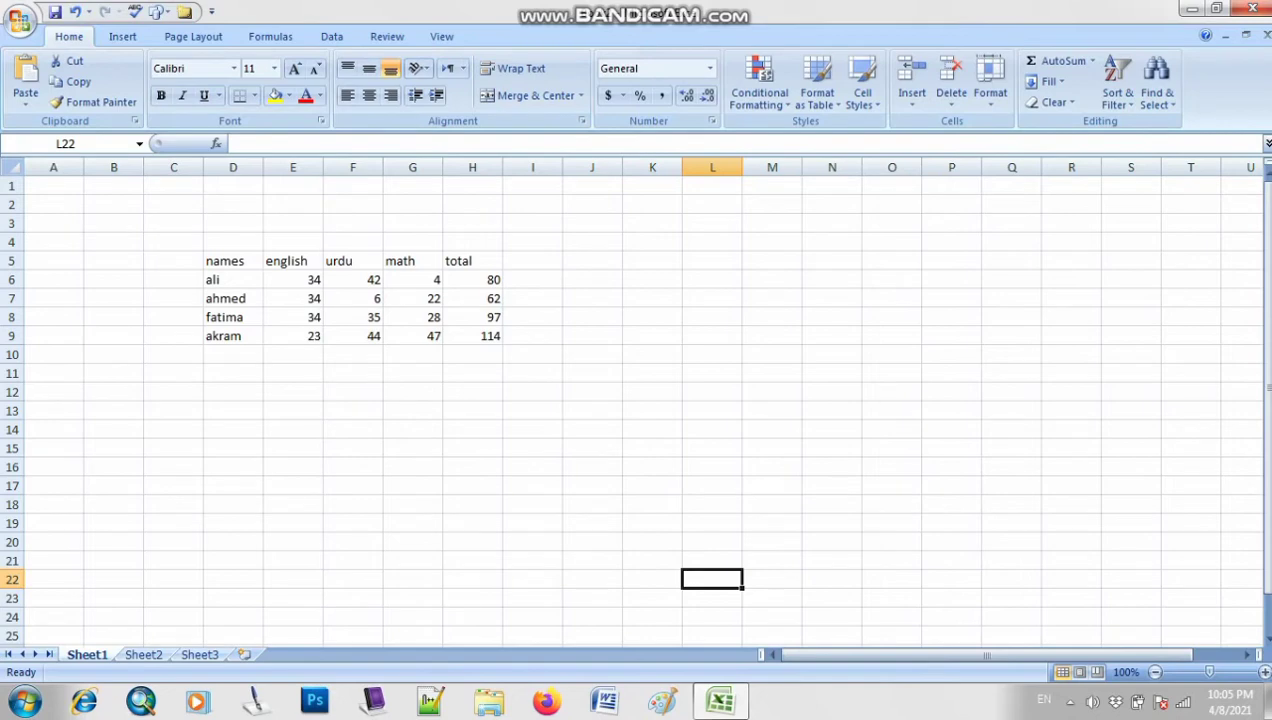
click(1265, 672)
click(1265, 672)
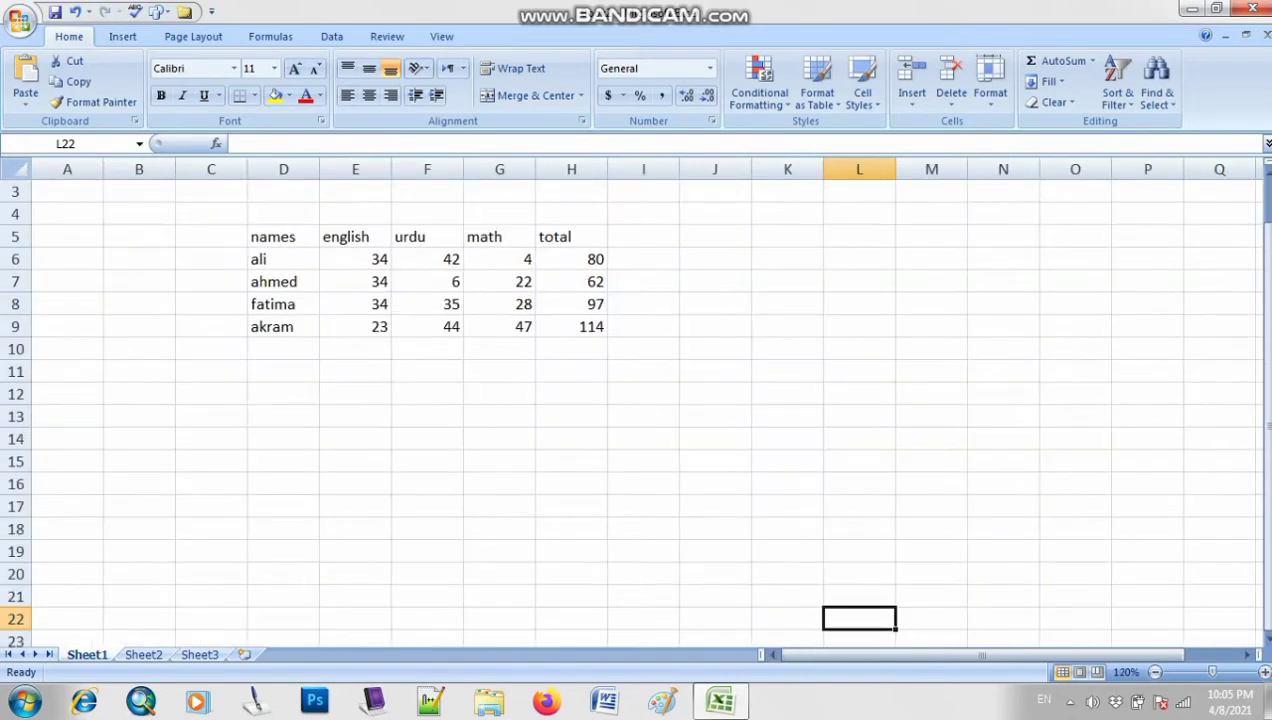
click(982, 655)
scroll(630, 400, up, 1)
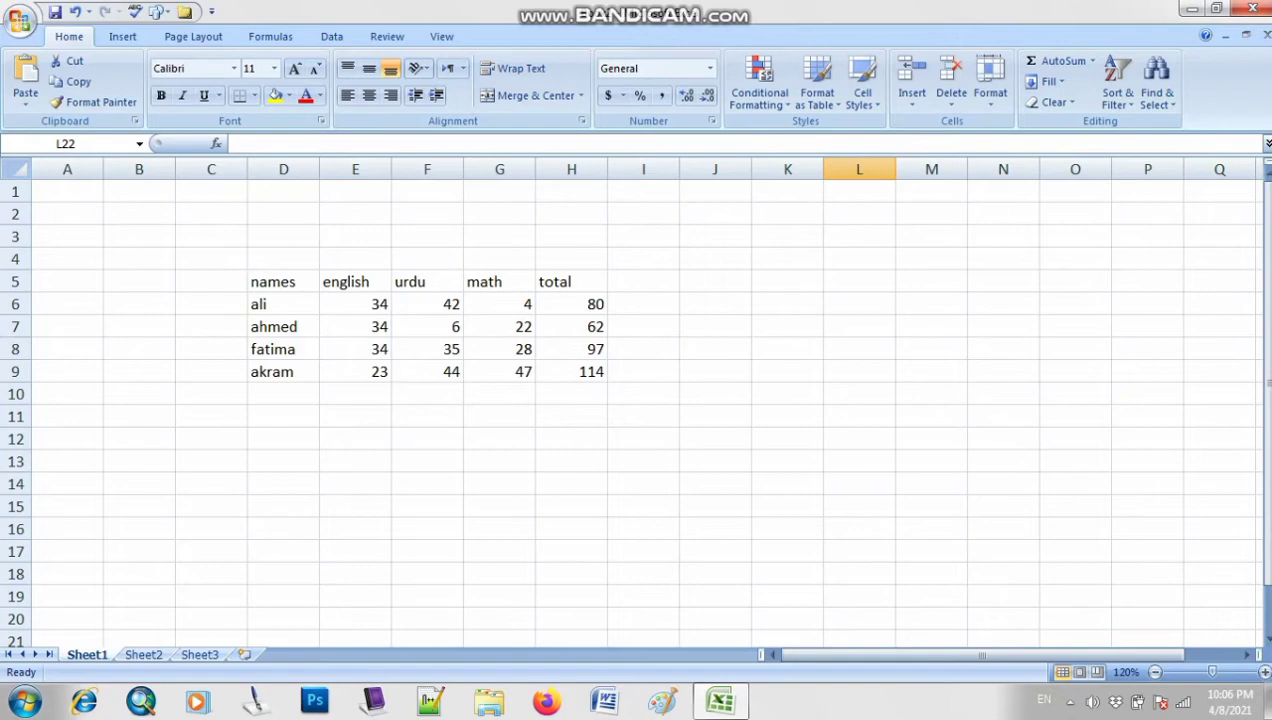
Make the whole marks table in D5:H9 bold
click(283, 282)
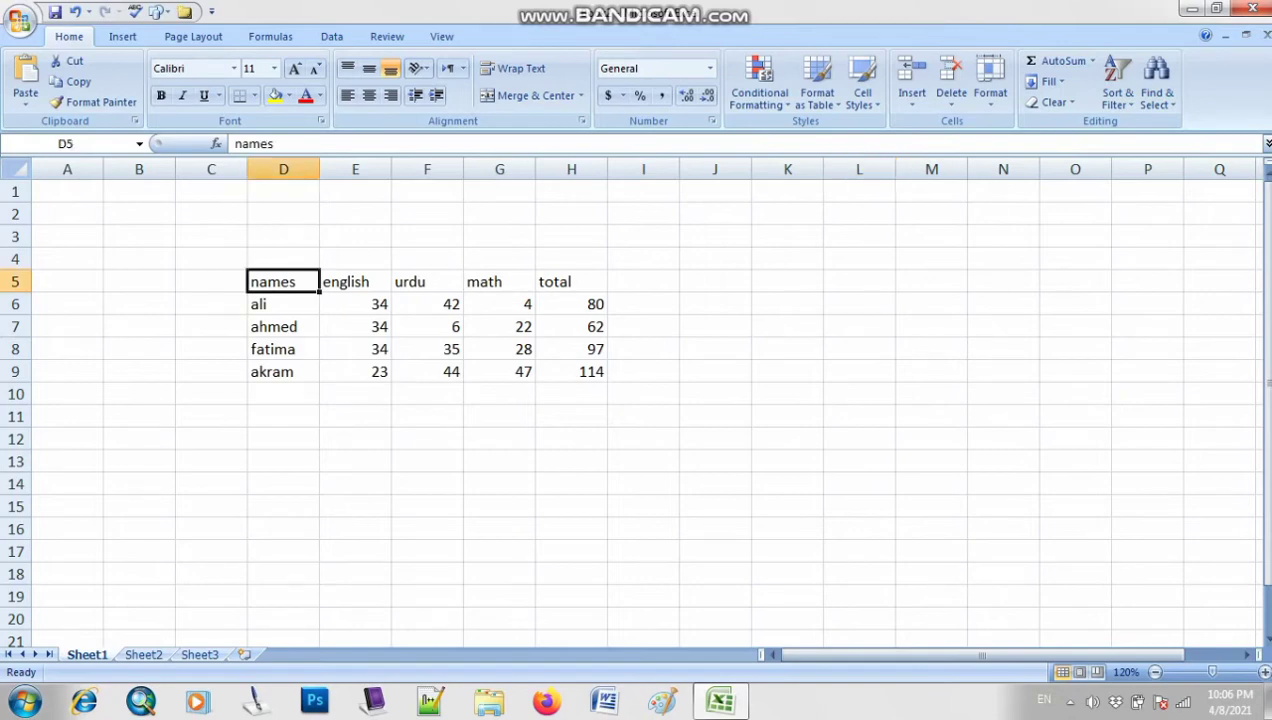
key(shift+Right)
key(shift+Right)
key(shift+Down)
key(shift+Down)
key(shift+Down)
key(shift+Down)
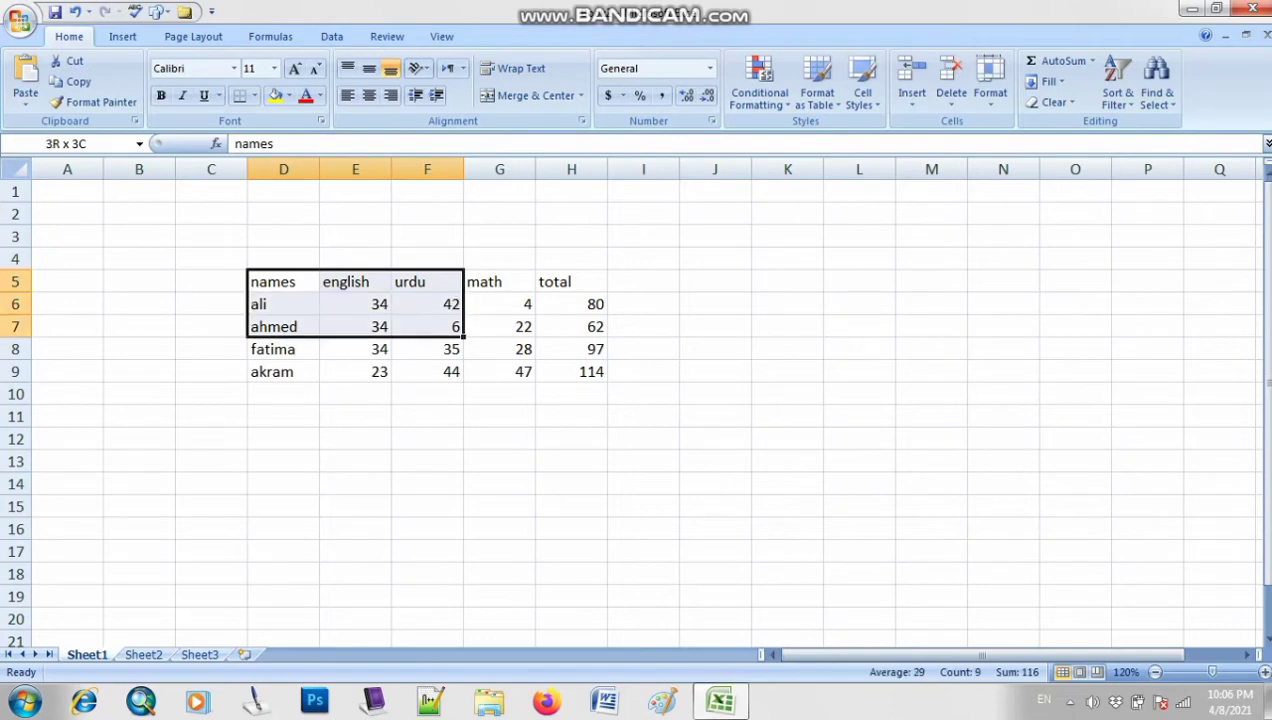
key(shift+Right)
key(shift+Right)
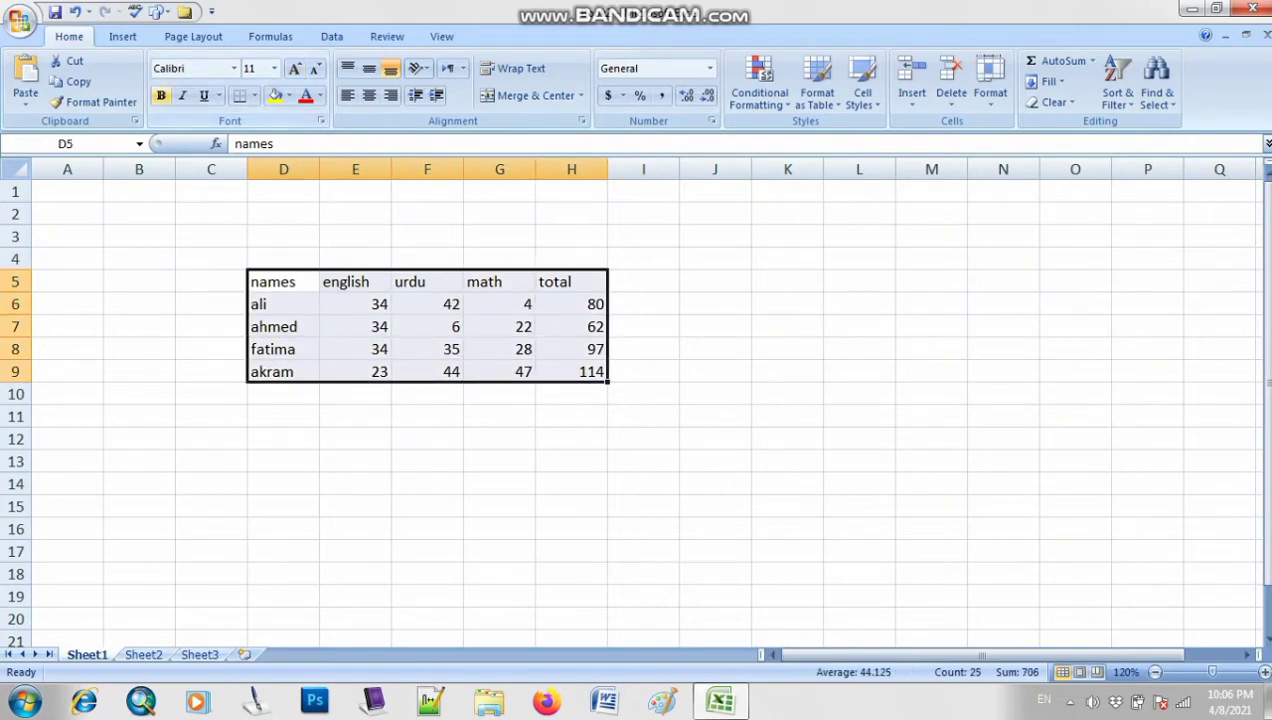
click(160, 95)
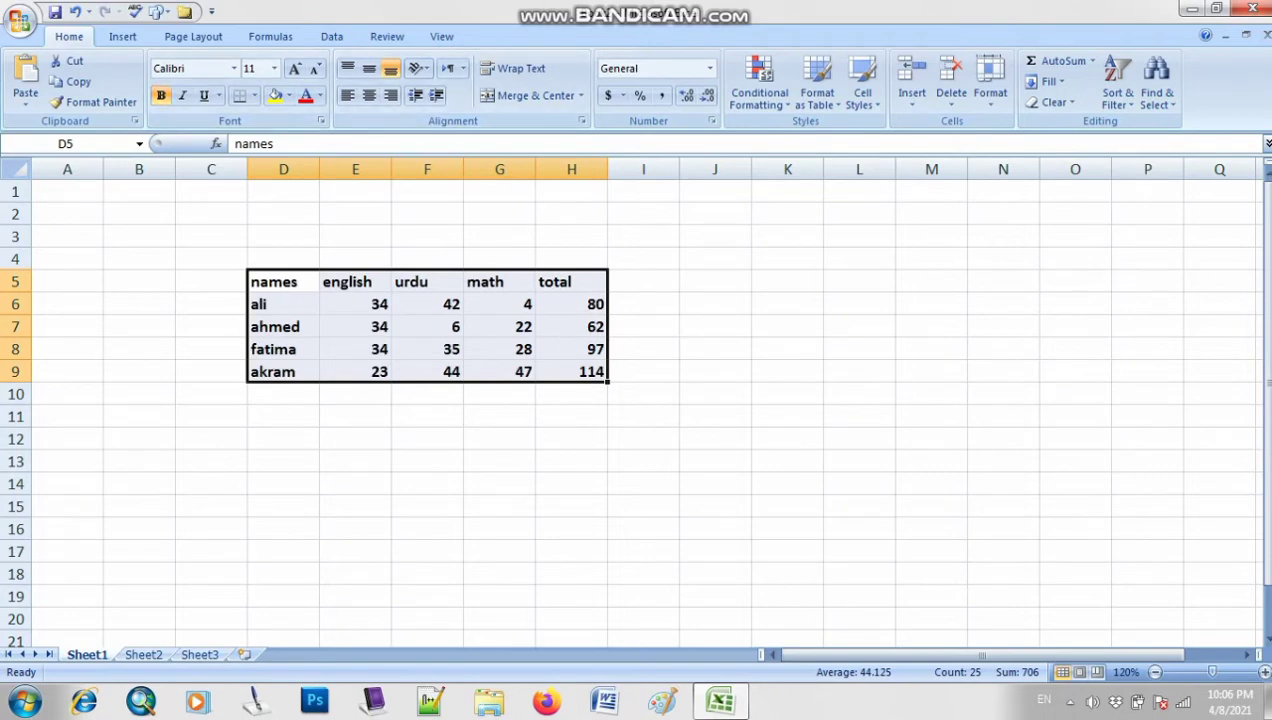
Center the contents of the marks table in D5:H9 horizontally
click(283, 281)
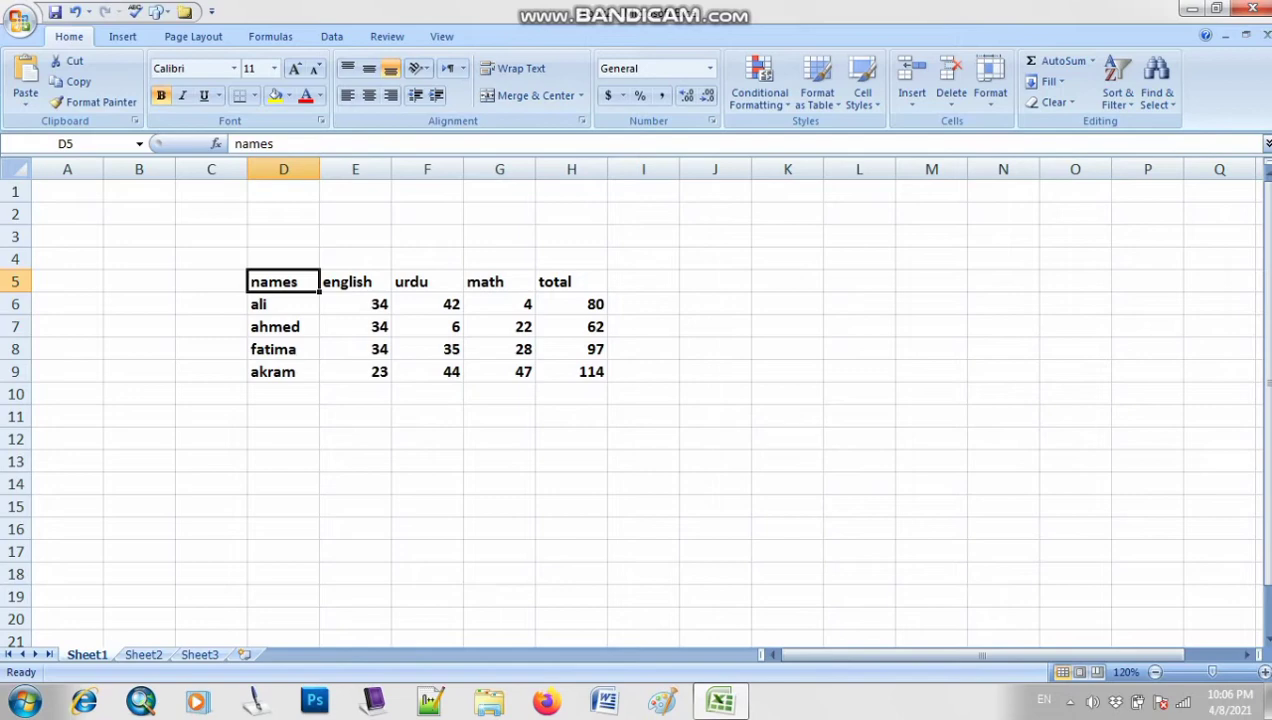
drag(283, 281, 643, 371)
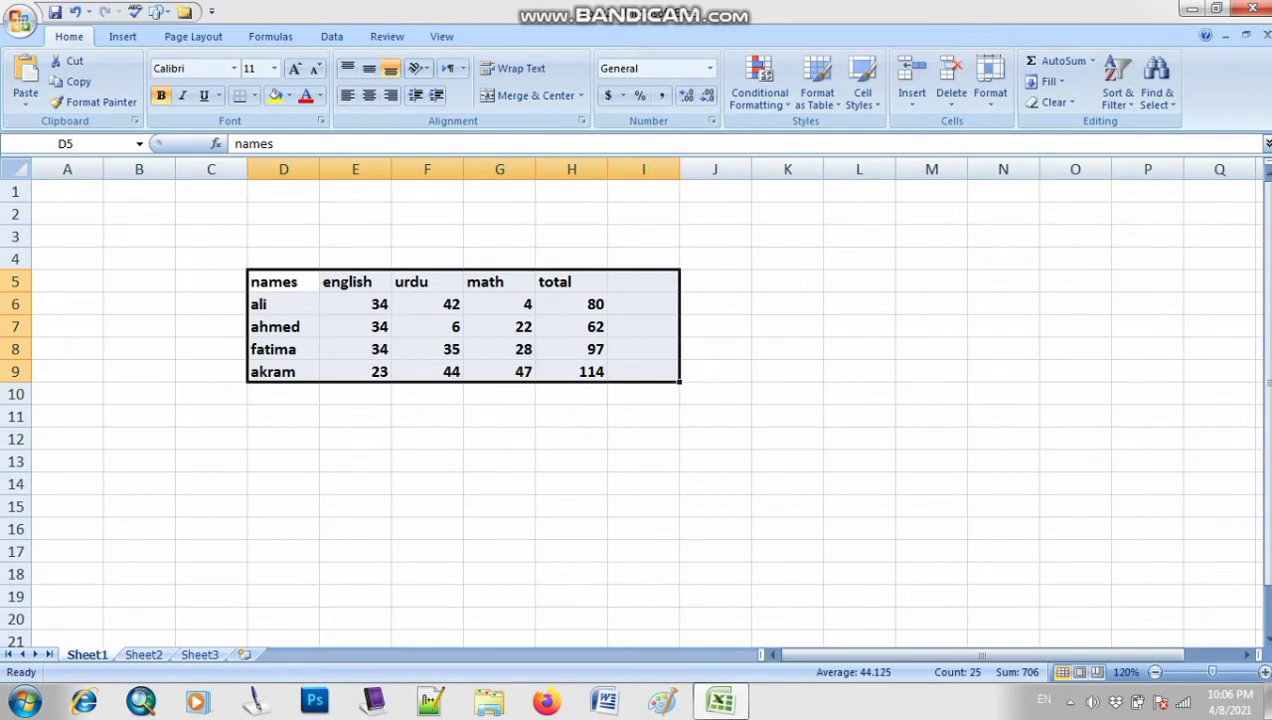
key(shift+Left)
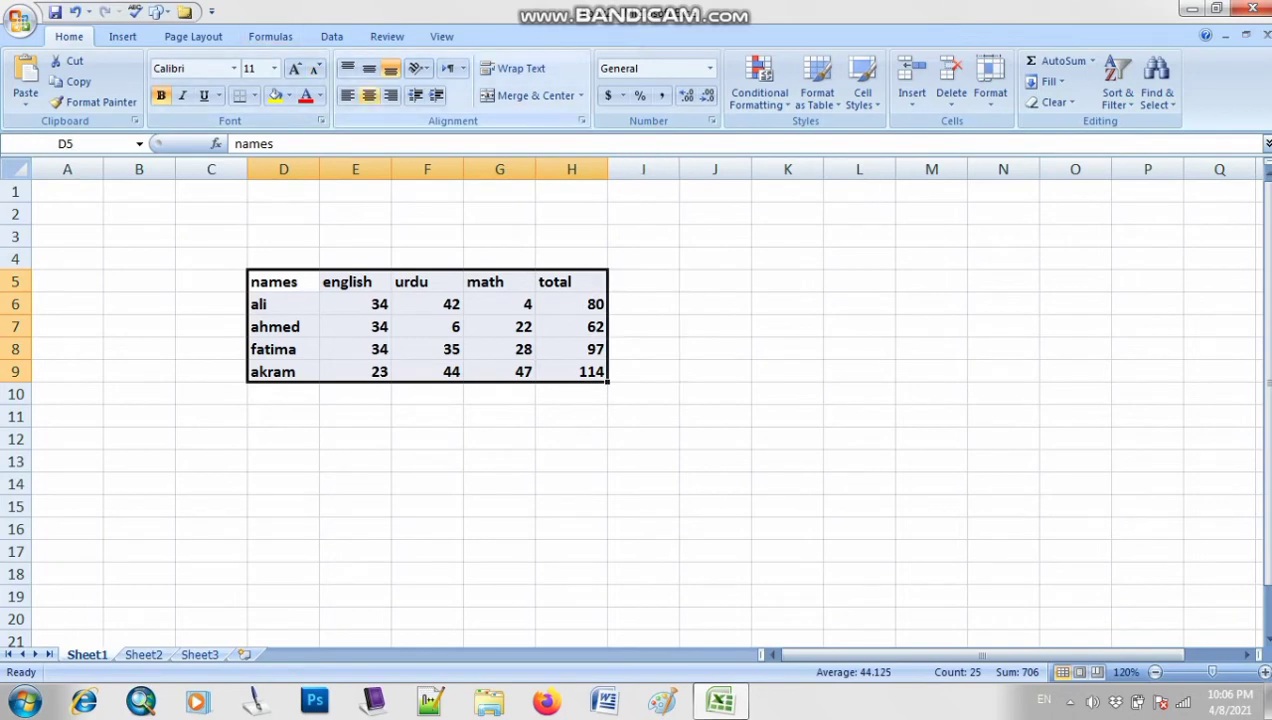
click(369, 95)
click(499, 528)
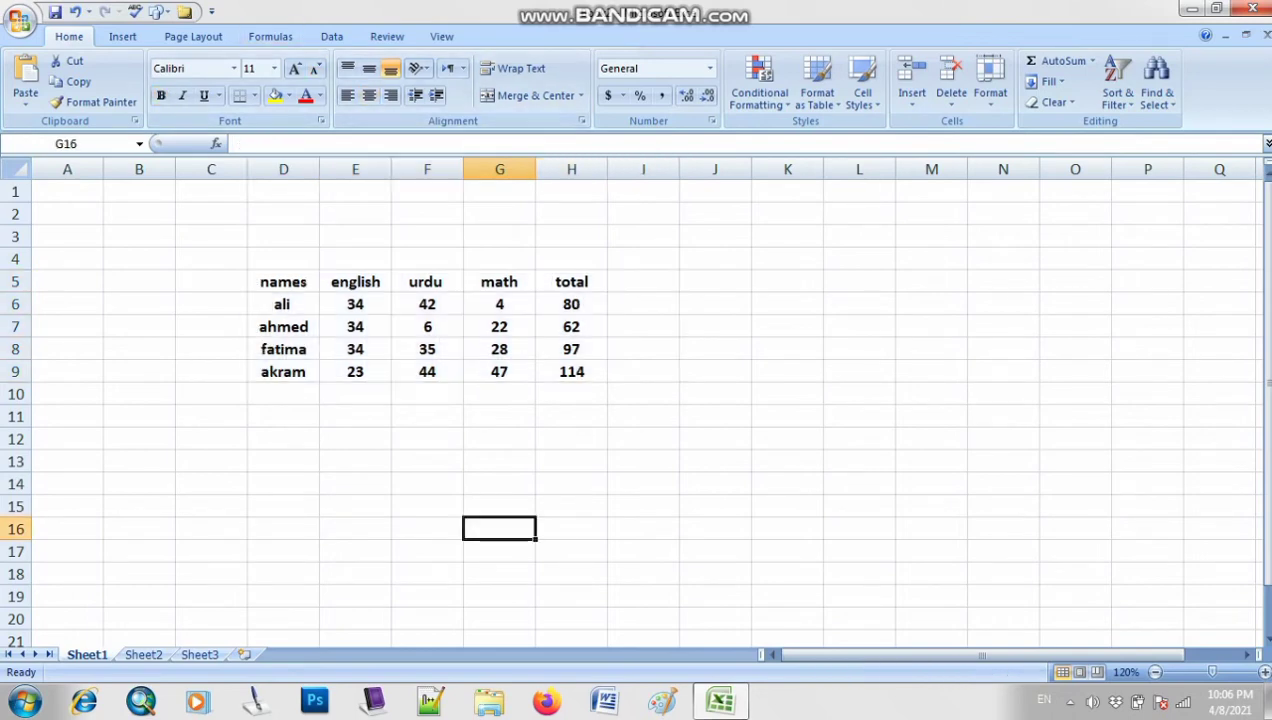
Delete the empty columns A and B so the marks table moves closer to the sheet's edge
drag(67, 169, 140, 169)
right_click(136, 170)
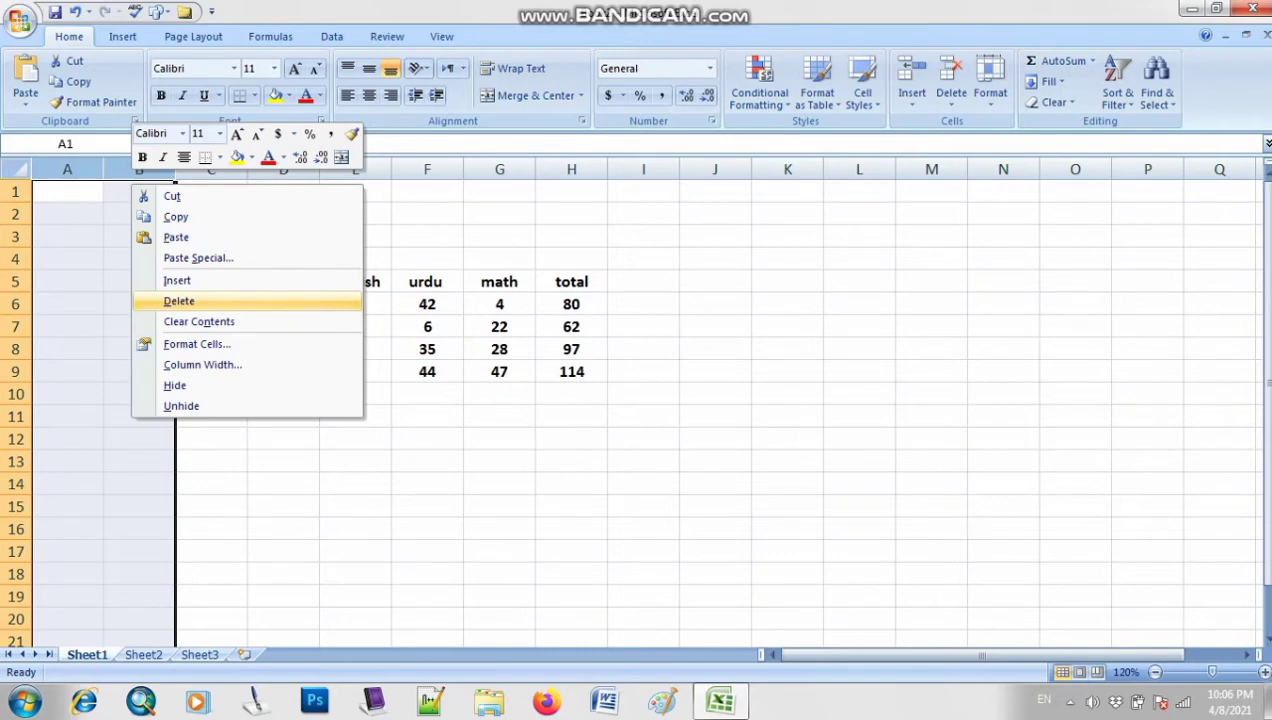
click(180, 301)
click(427, 394)
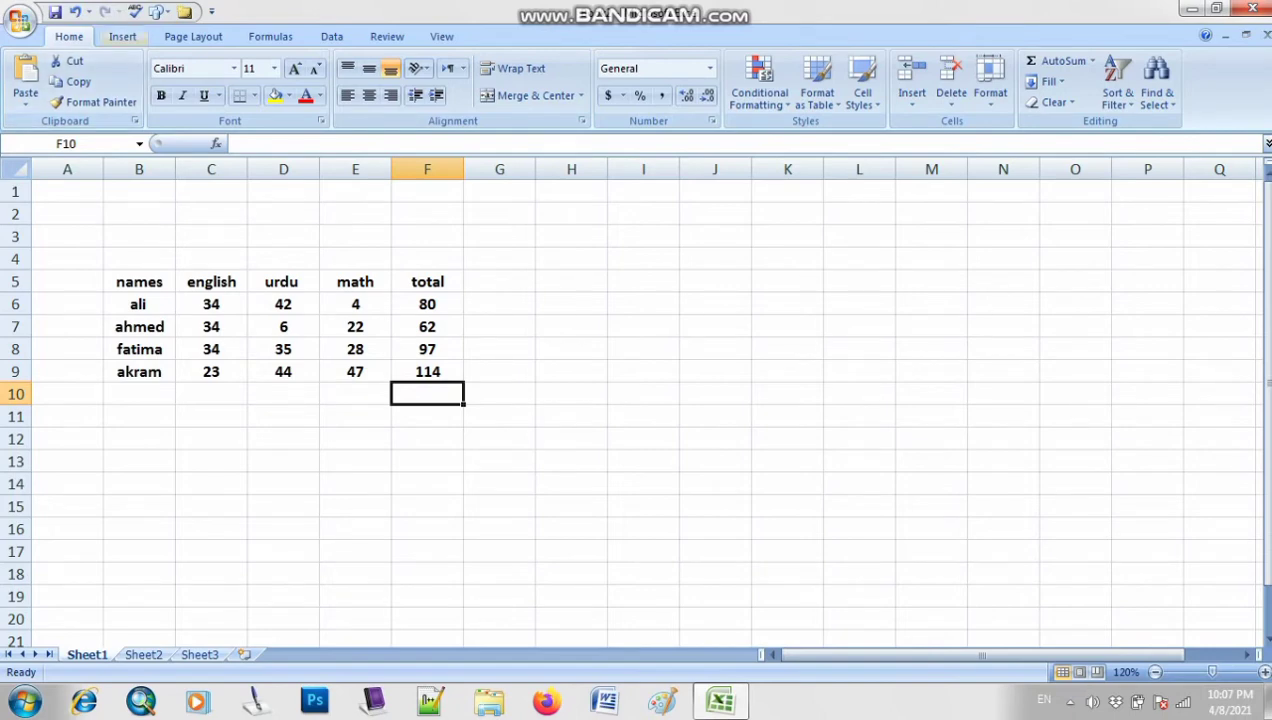
click(122, 36)
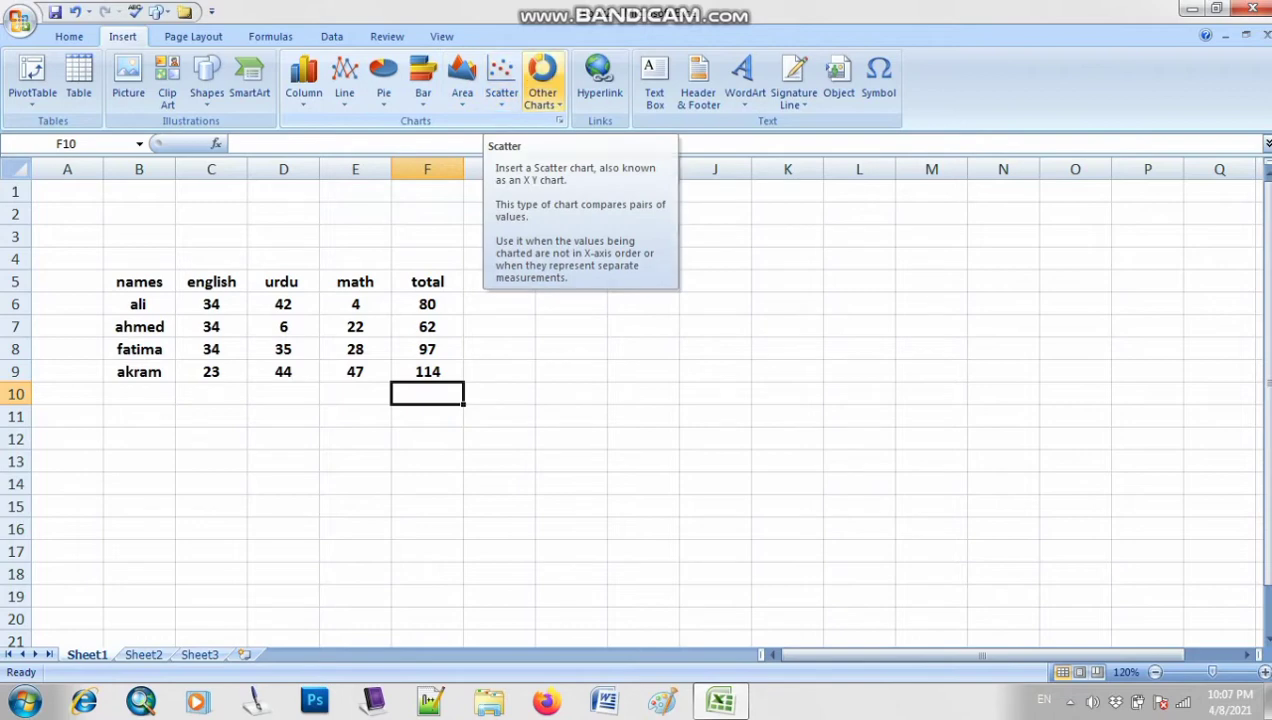
click(542, 82)
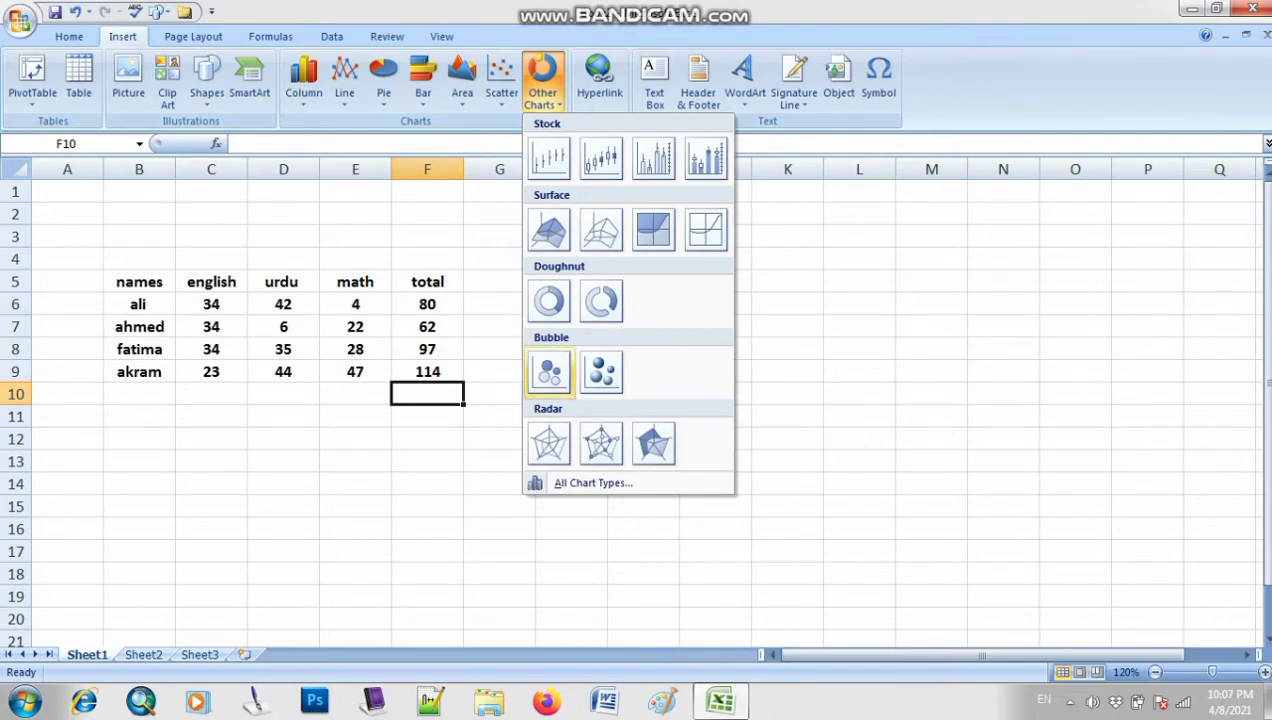
click(355, 236)
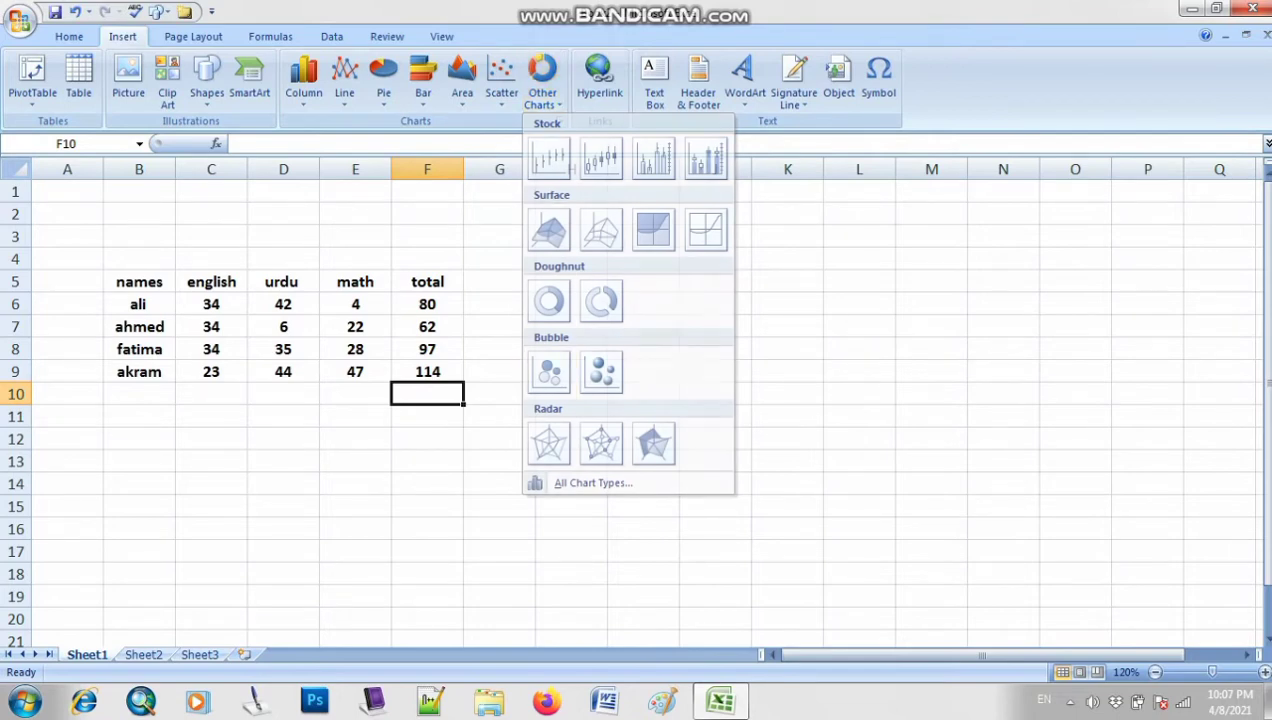
click(355, 236)
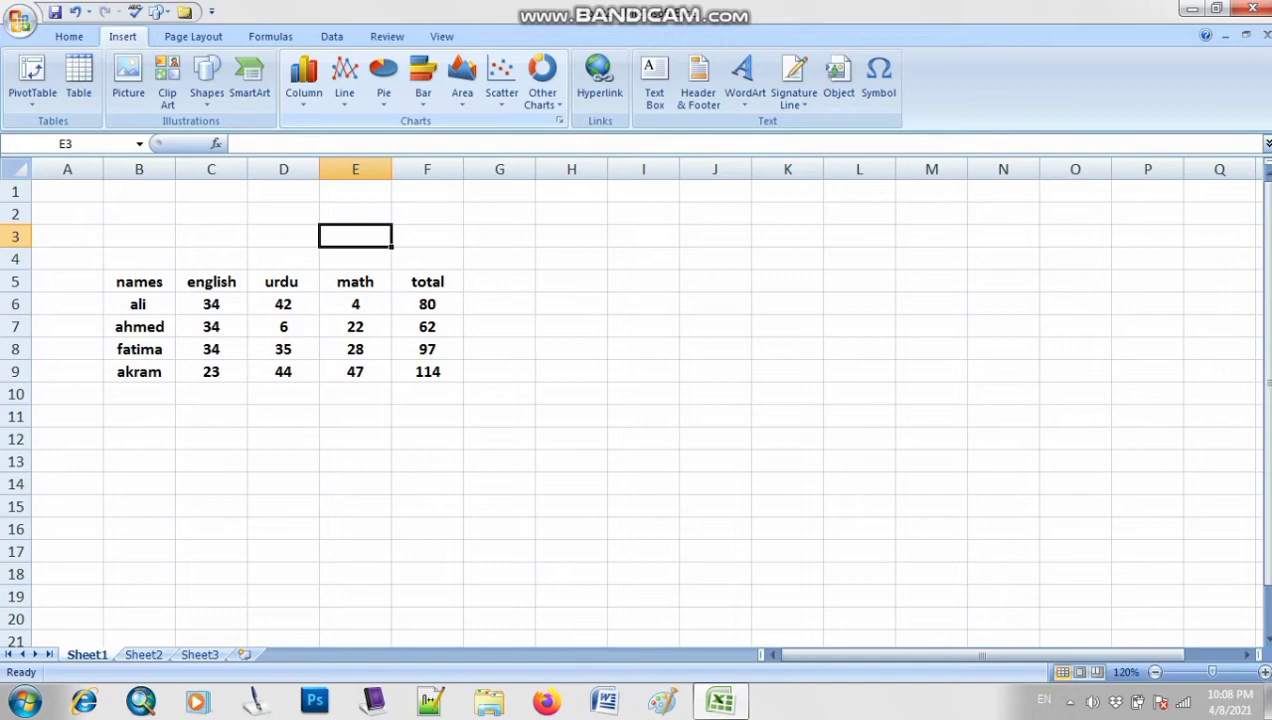
key(Right)
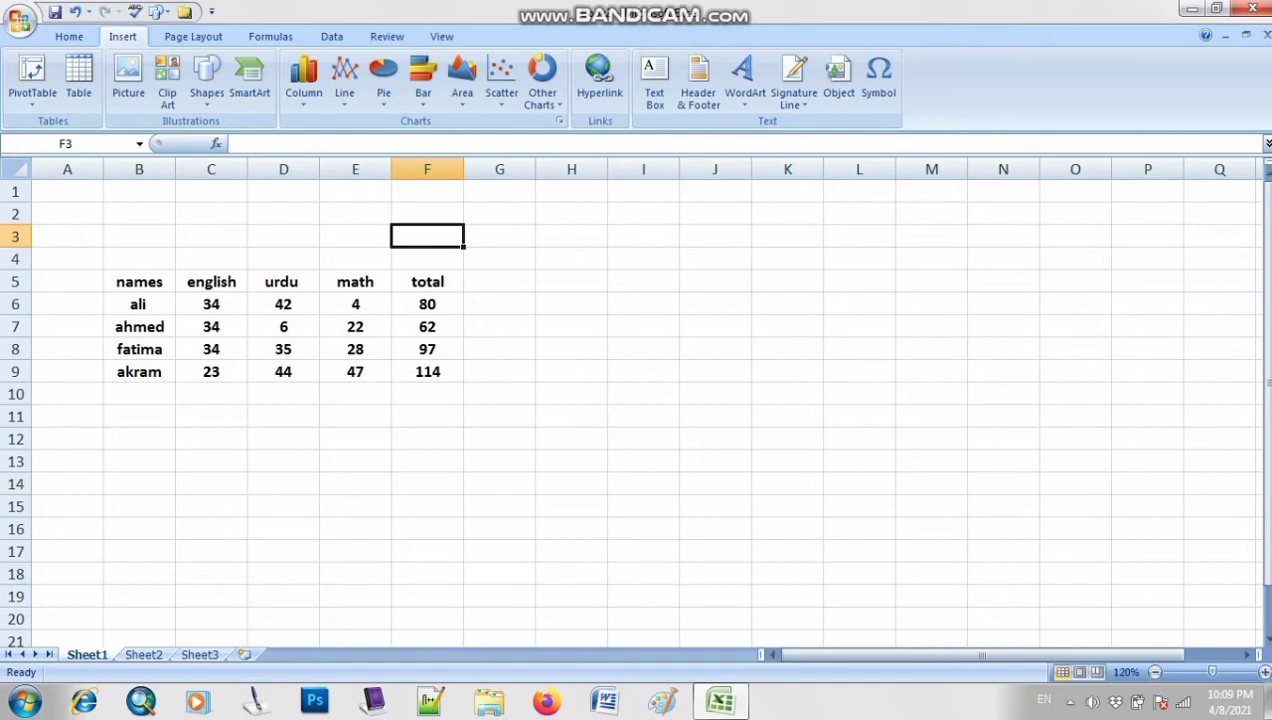
Enter the heading "Types of Charts" in cell G2
click(499, 214)
text(ty)
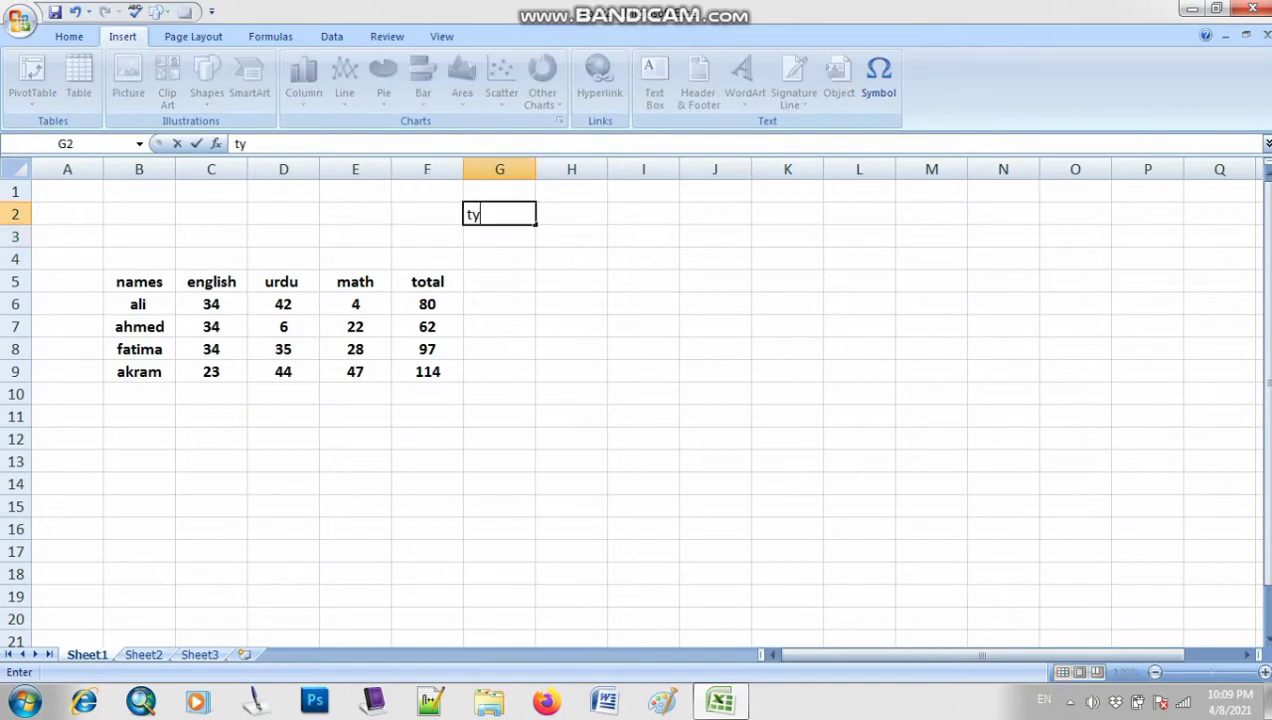
key(BackSpace)
key(BackSpace)
text(Types if)
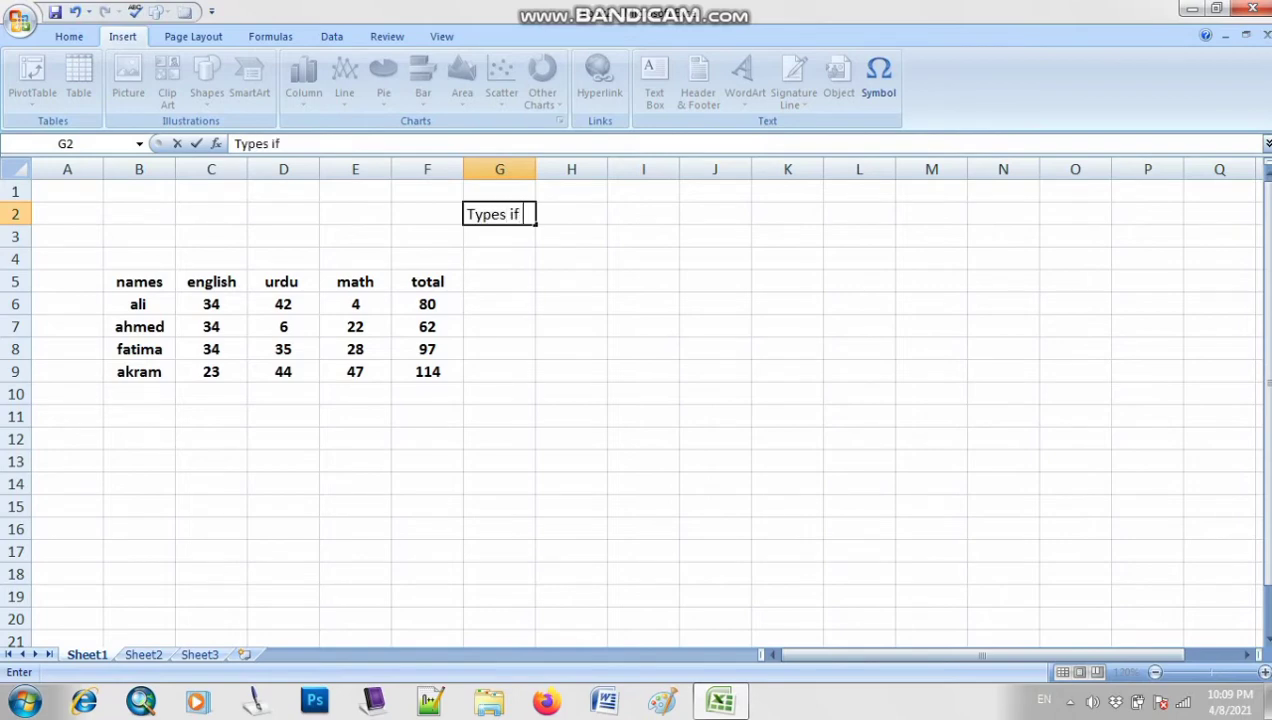
key(BackSpace)
key(BackSpace)
key(BackSpace)
key(BackSpace)
text(of Ca)
key(BackSpace)
text(harts)
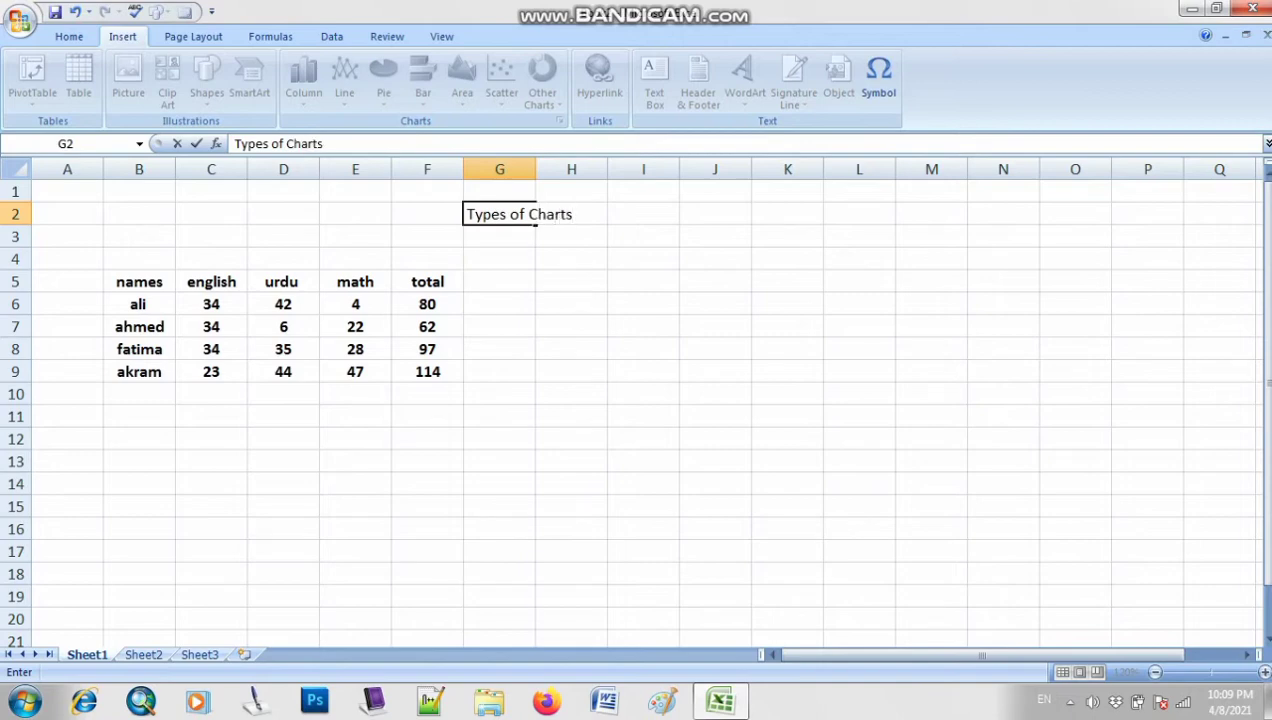
Make the "Types of Charts" heading bold, and merge and center it across F2:K2
double_click(484, 214)
click(484, 214)
drag(484, 214, 572, 216)
click(483, 214)
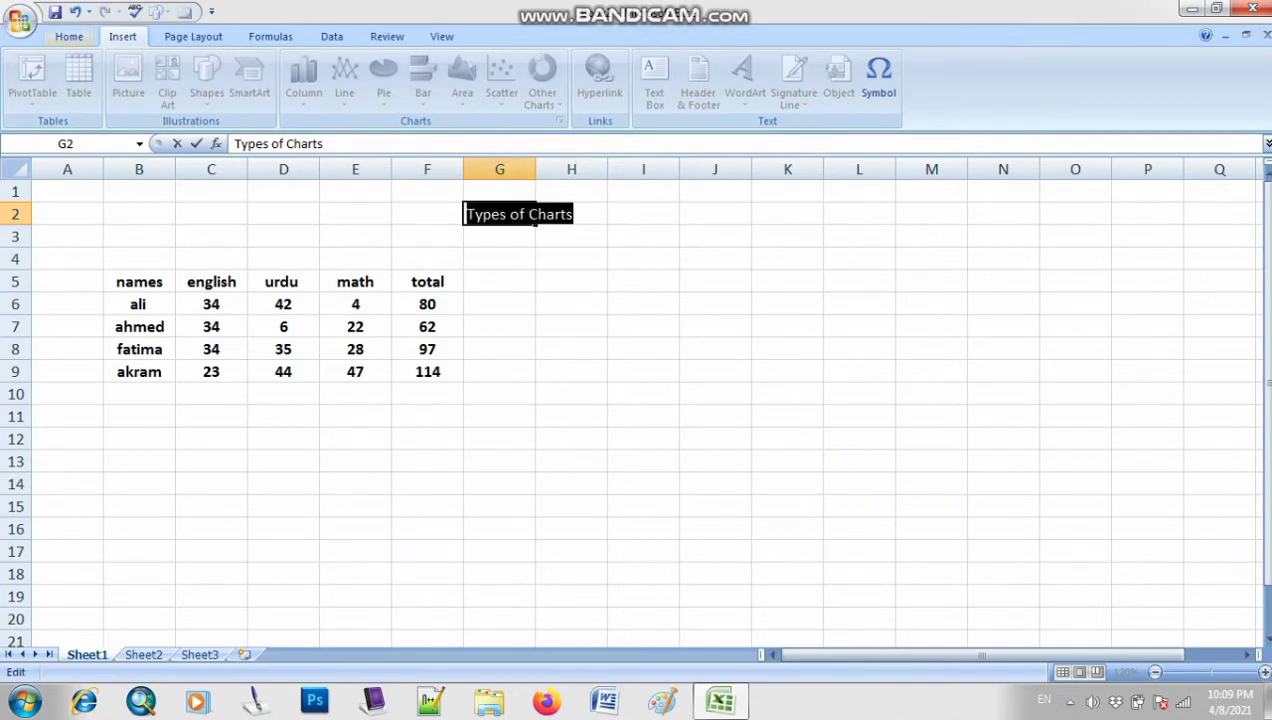
click(69, 37)
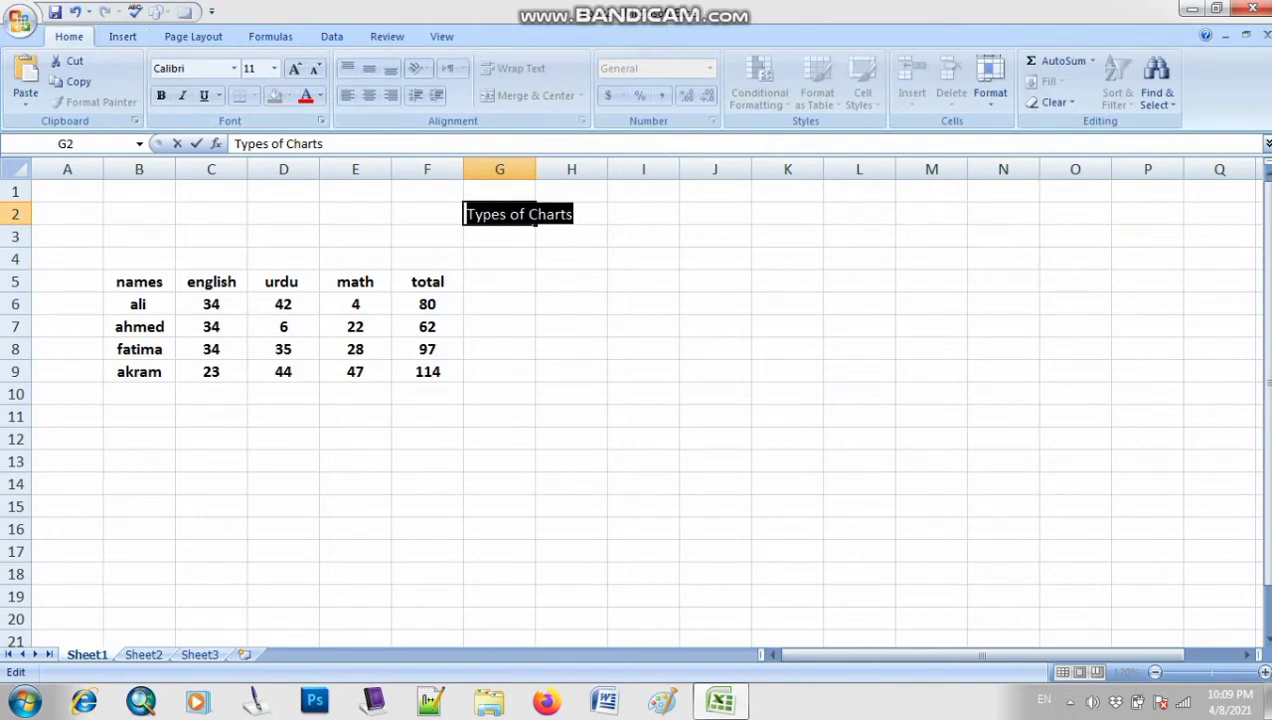
click(161, 96)
click(644, 236)
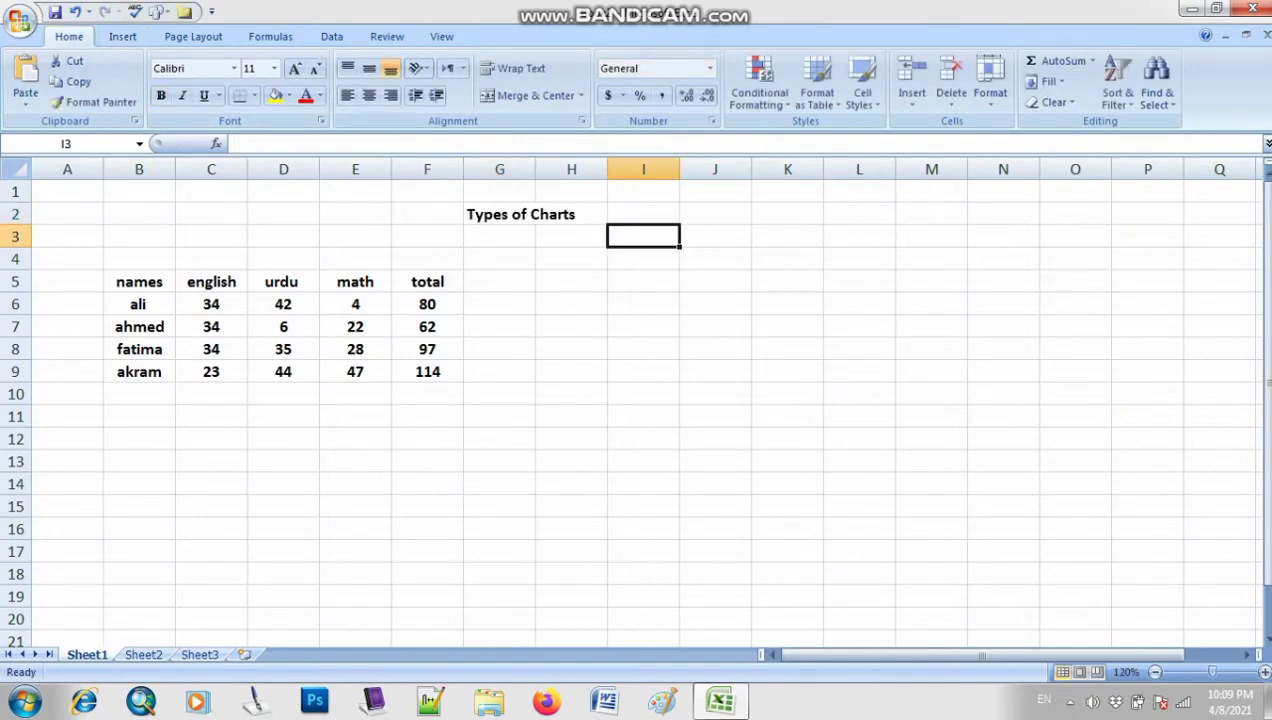
drag(428, 214, 787, 214)
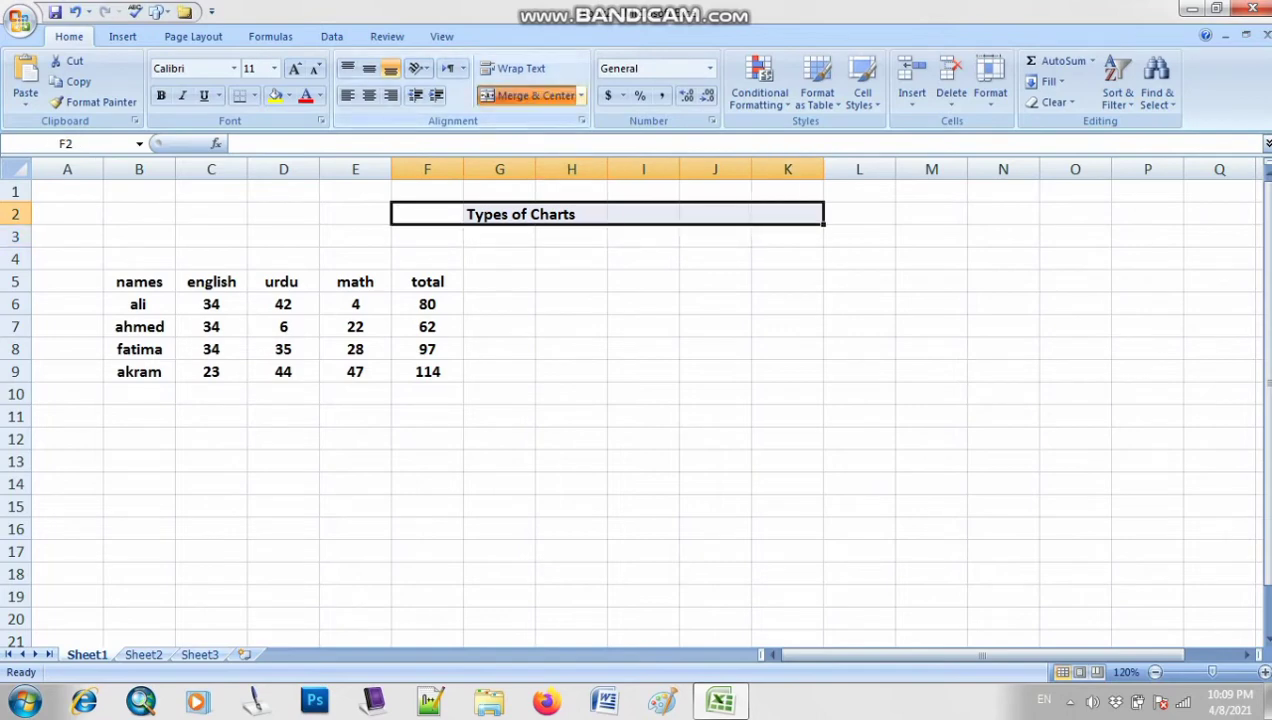
click(536, 95)
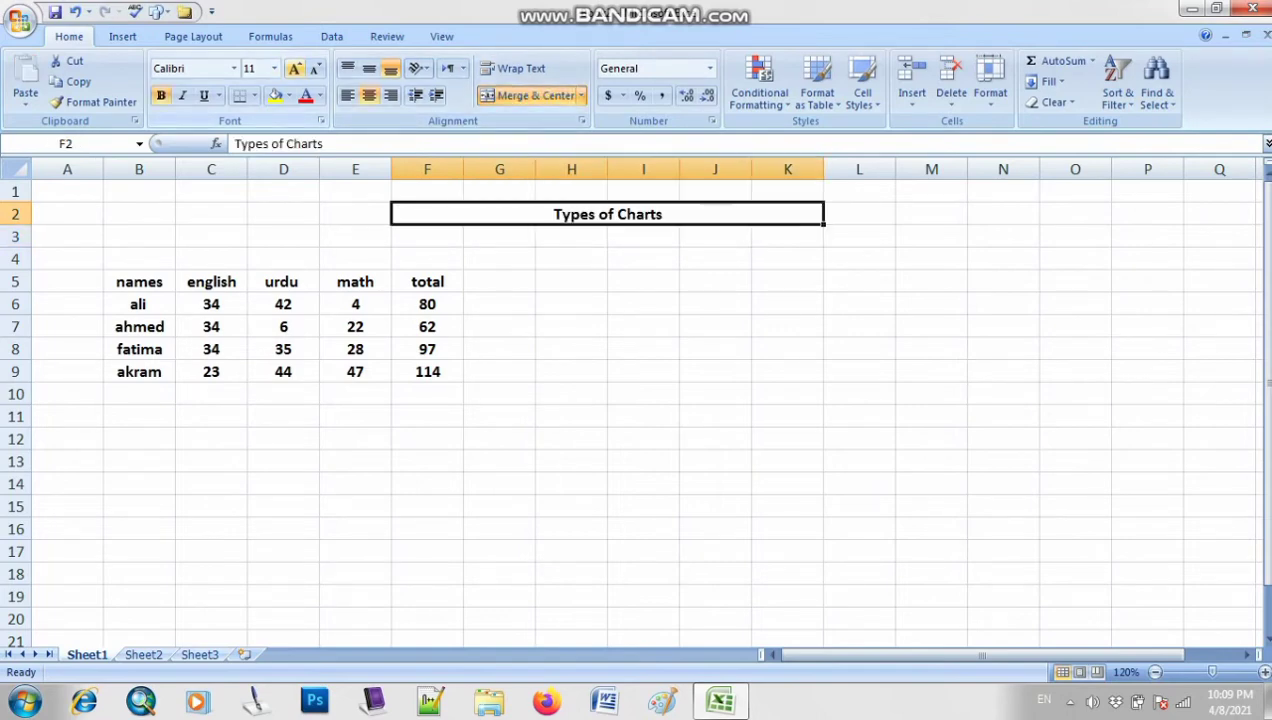
Enlarge the "Types of Charts" heading to font size 20 and slightly reduce the height of row 2
click(295, 68)
click(295, 68)
click(295, 68)
click(295, 68)
click(295, 68)
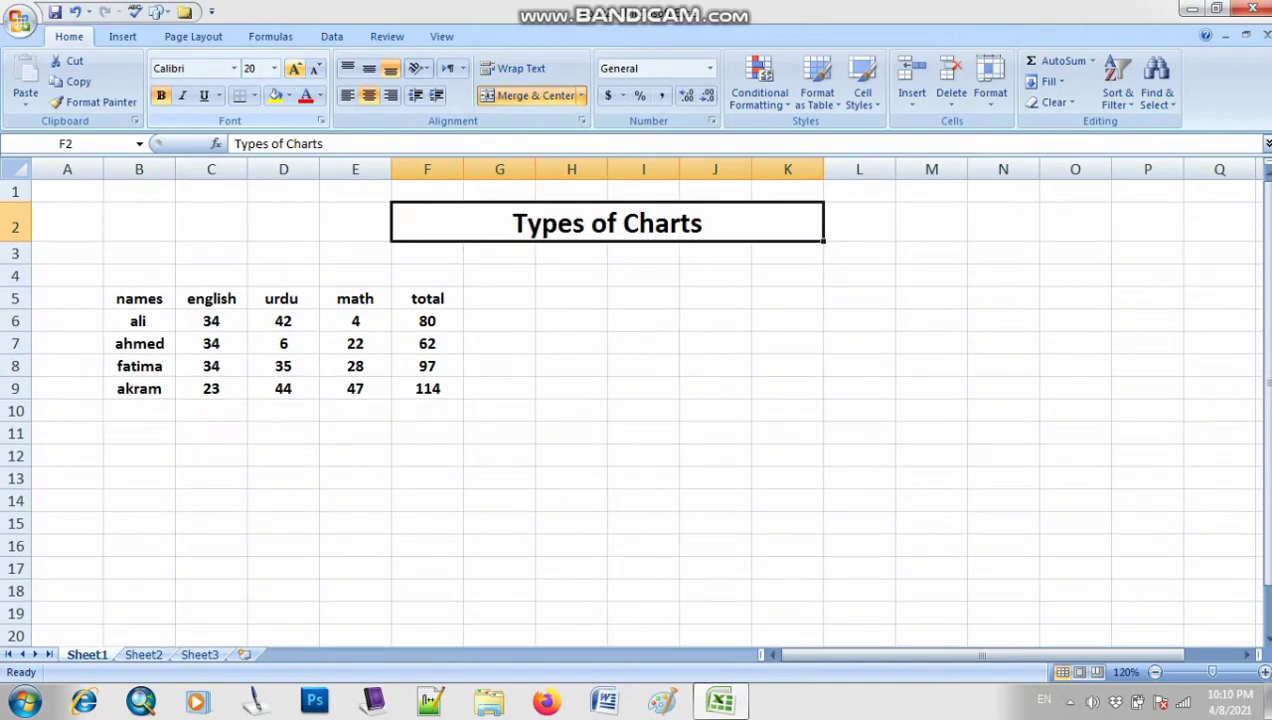
mouse_move(15, 243)
mouse_down()
mouse_move(15, 226)
mouse_move(15, 237)
mouse_up()
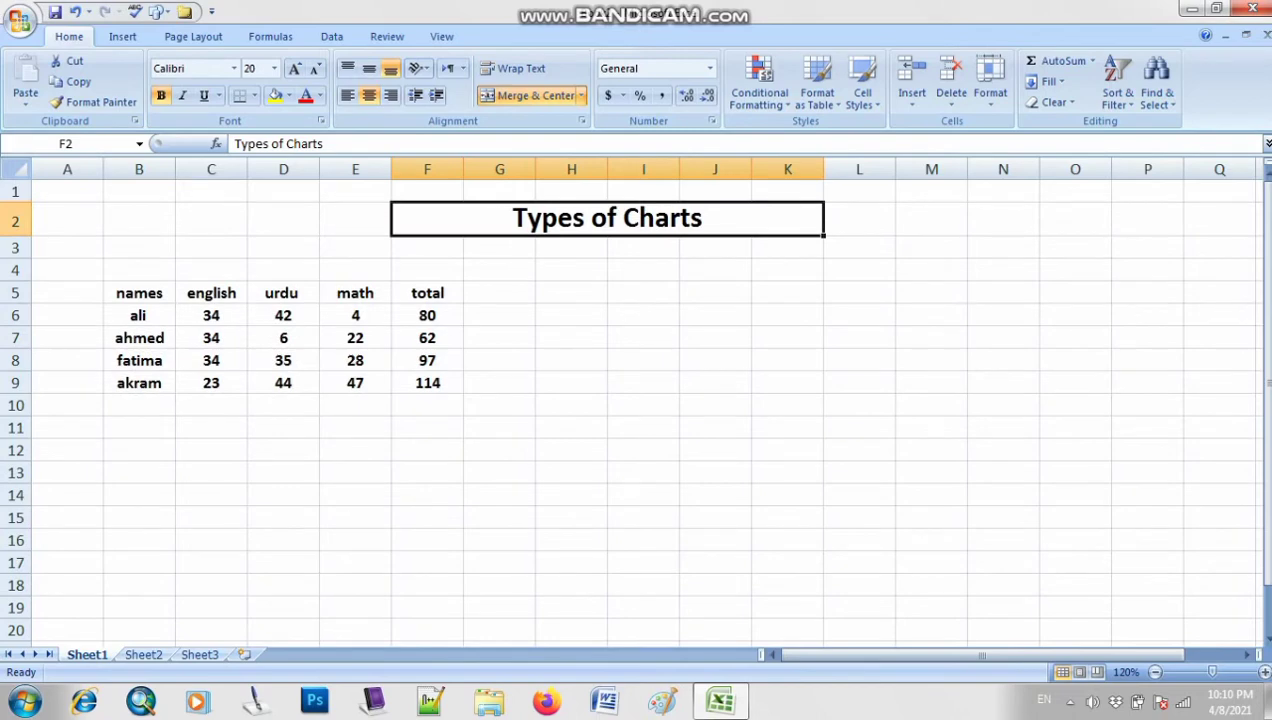
click(499, 360)
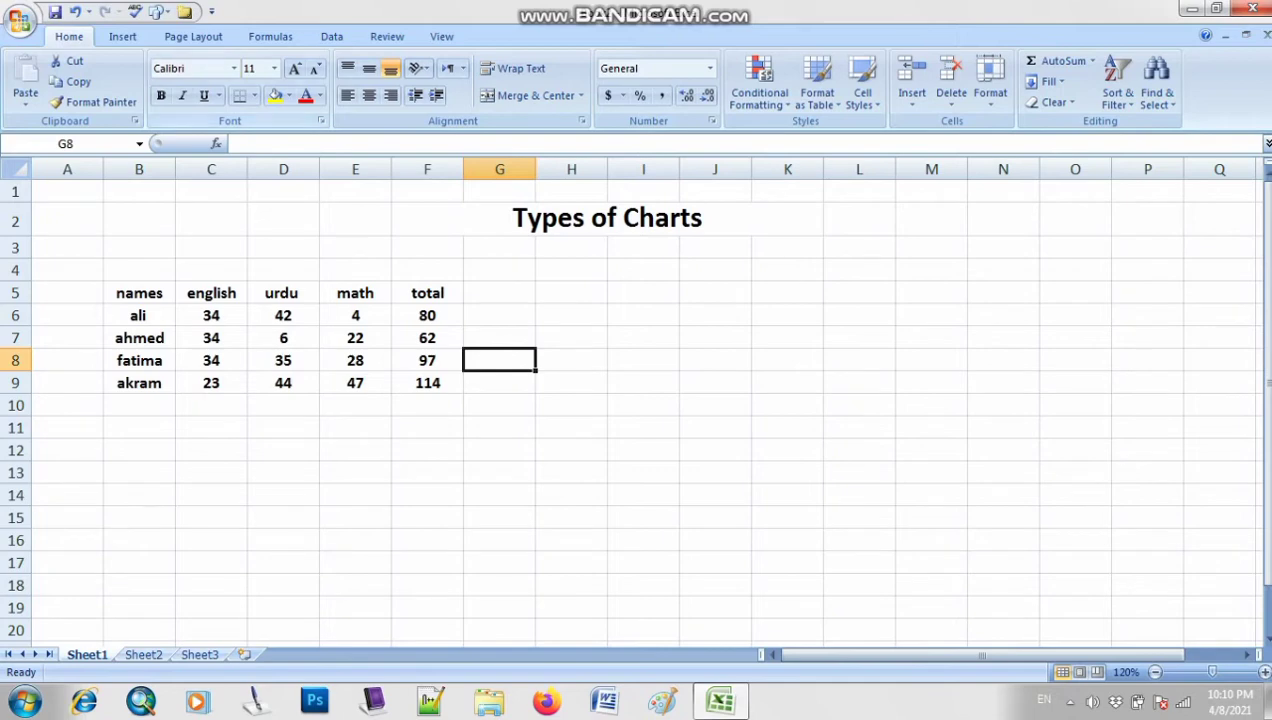
Insert a 2-D clustered column chart from the whole marks table, B5:F9, including its headers and total column
click(122, 36)
click(303, 78)
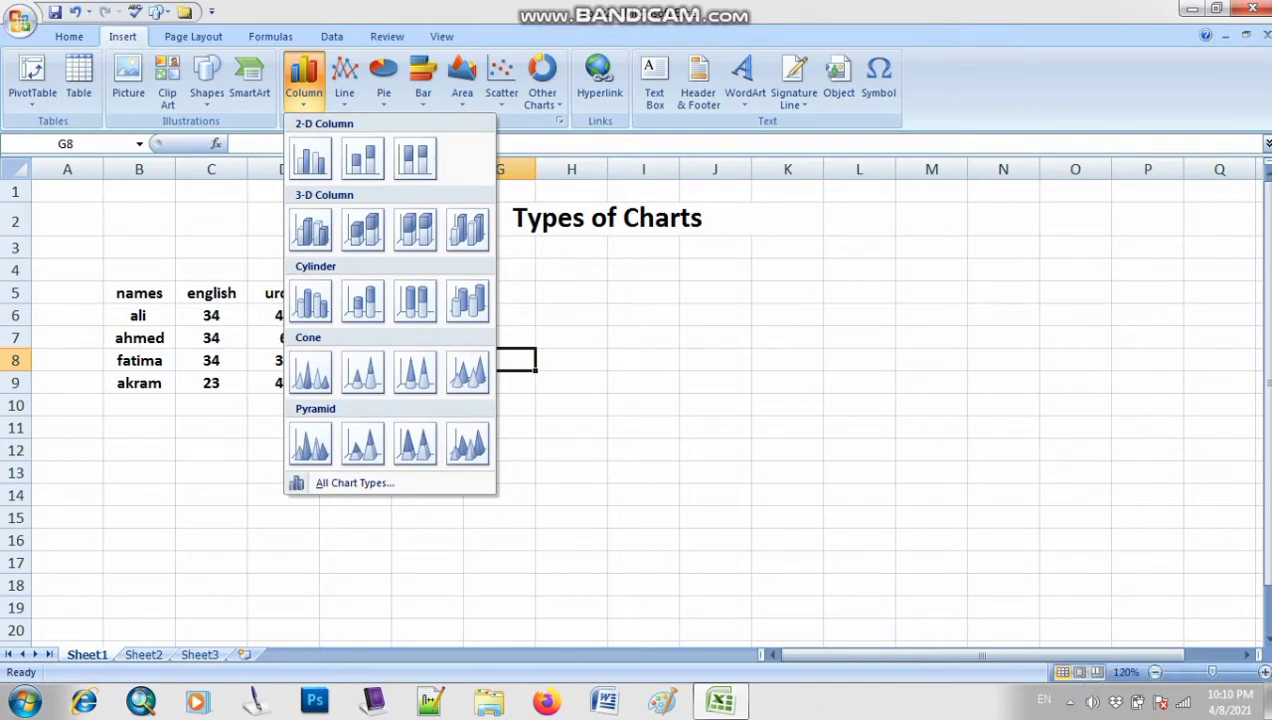
key(Escape)
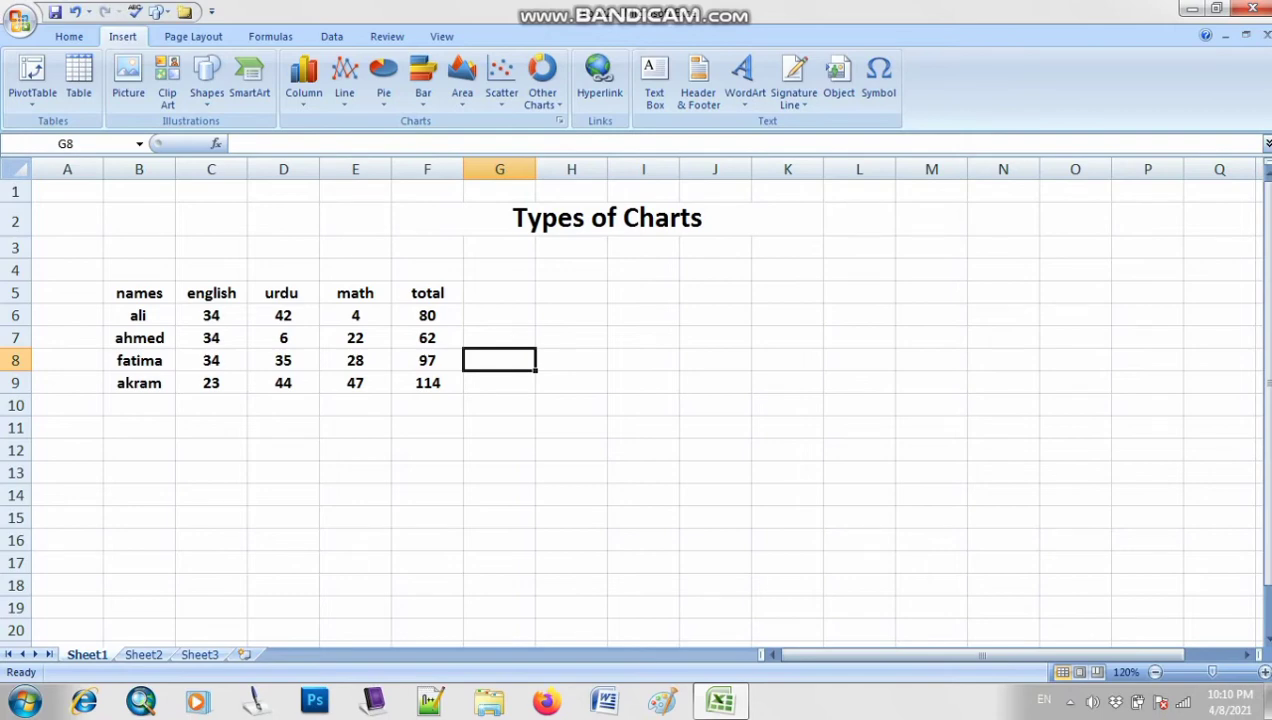
drag(139, 293, 427, 383)
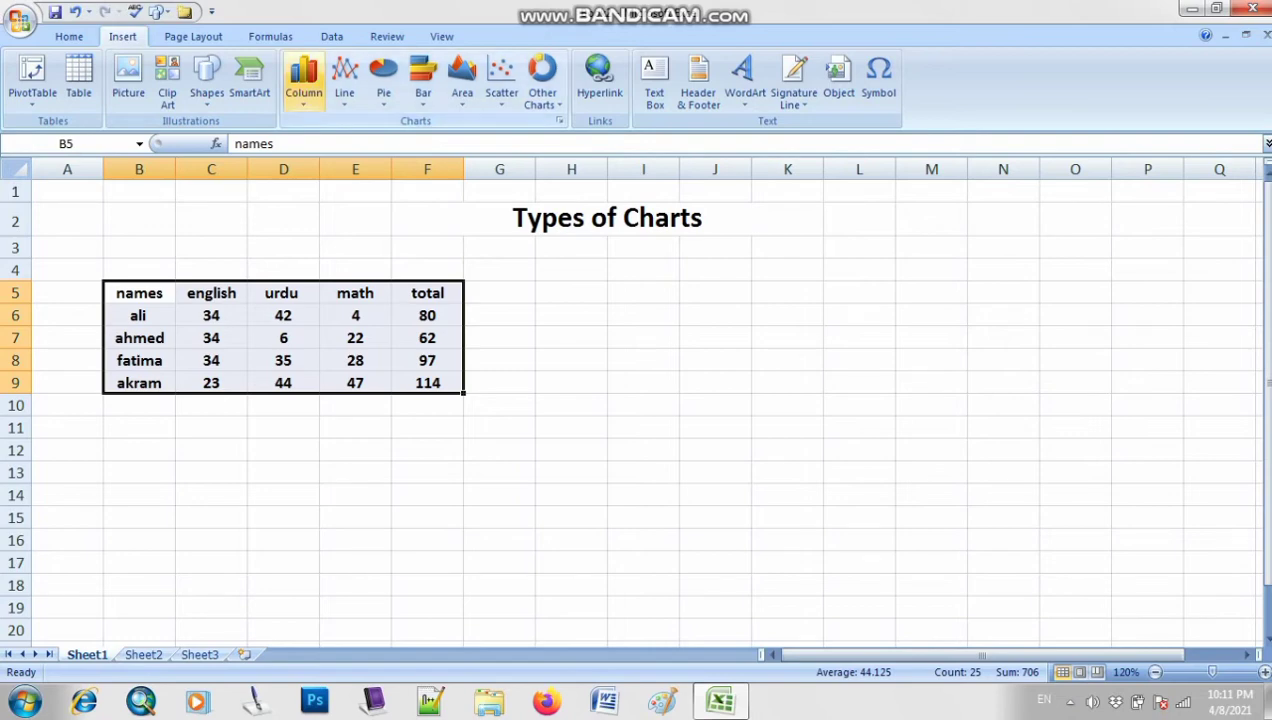
click(303, 80)
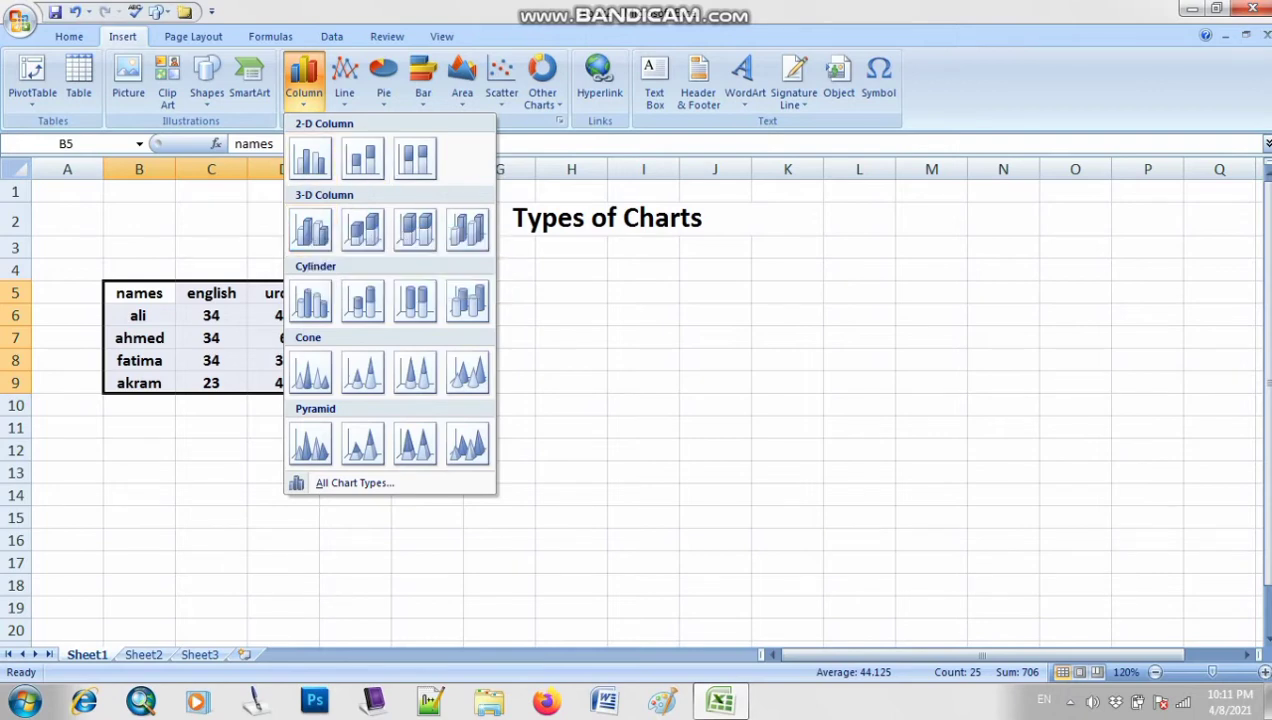
click(311, 158)
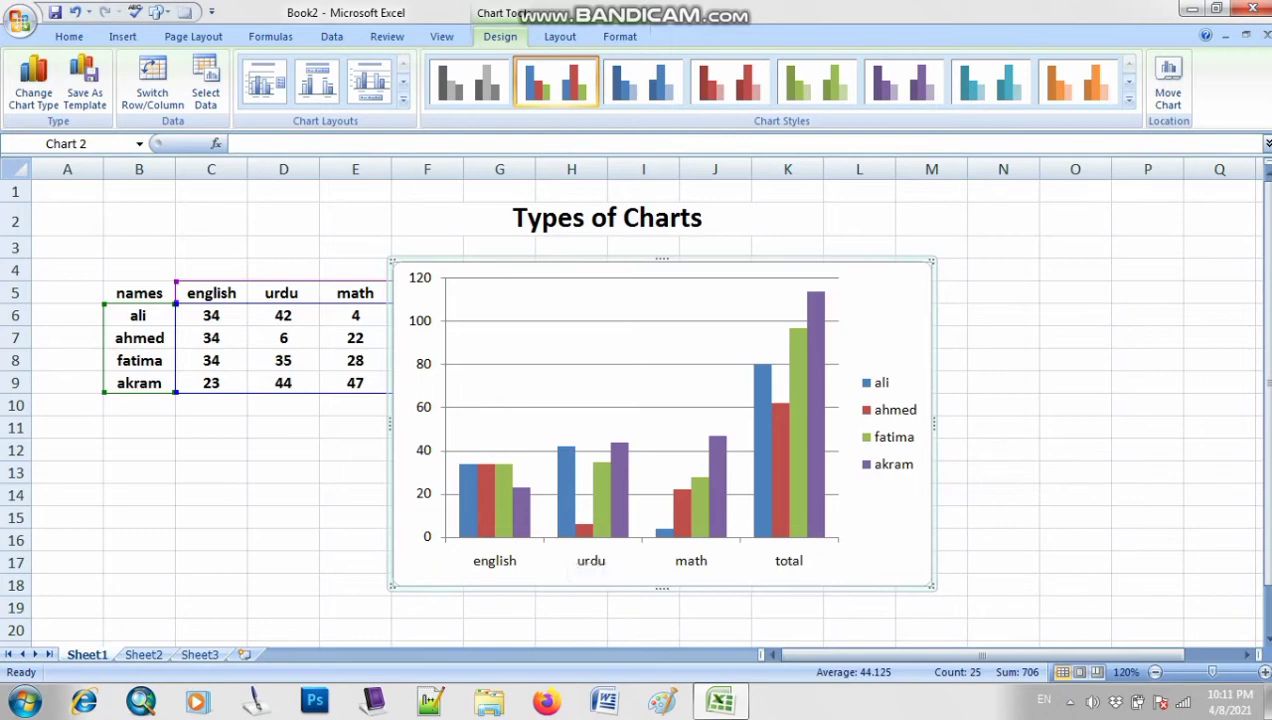
Switch the column chart's rows and columns so the students form the horizontal axis and the subjects become the series
mouse_move(815, 532)
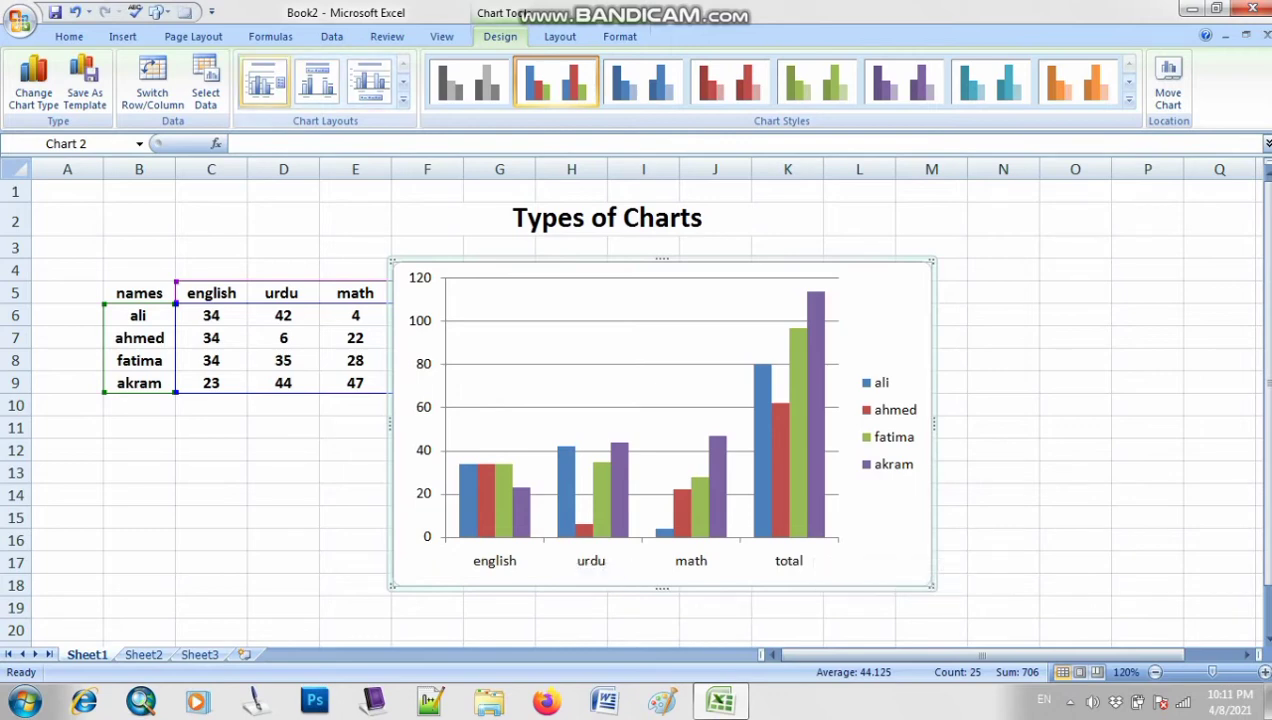
click(152, 85)
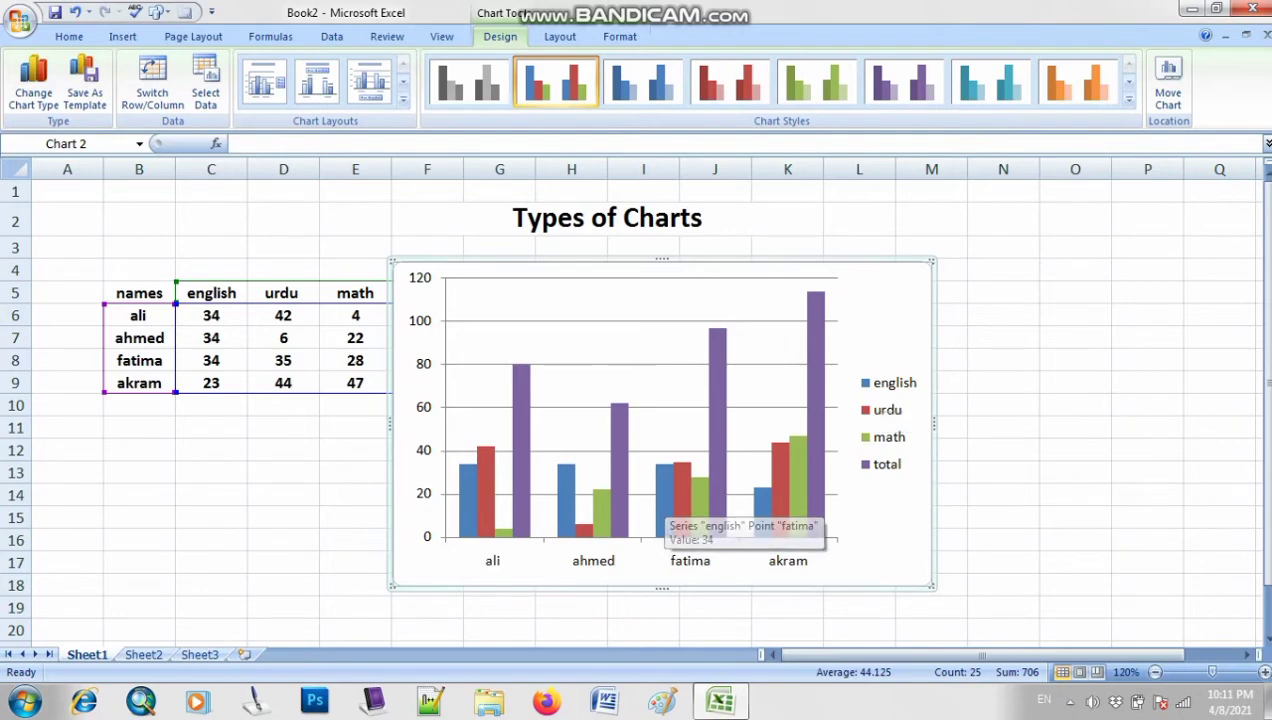
mouse_move(694, 529)
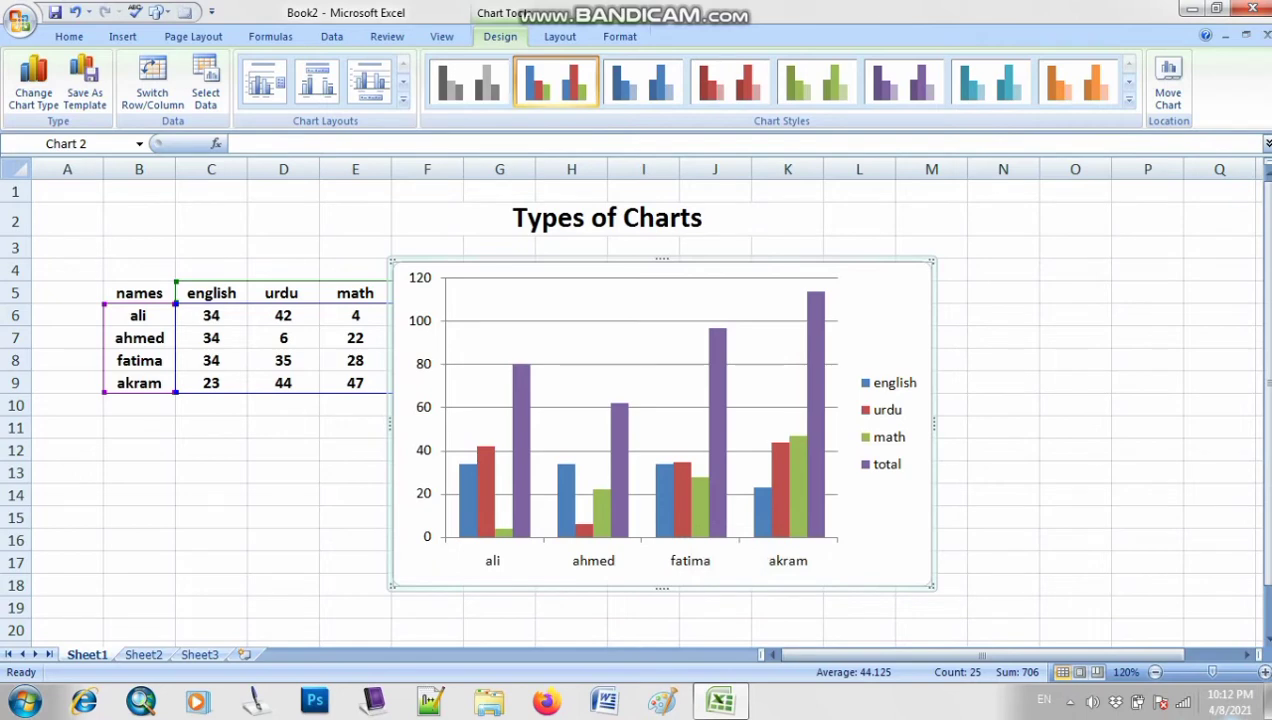
click(1264, 672)
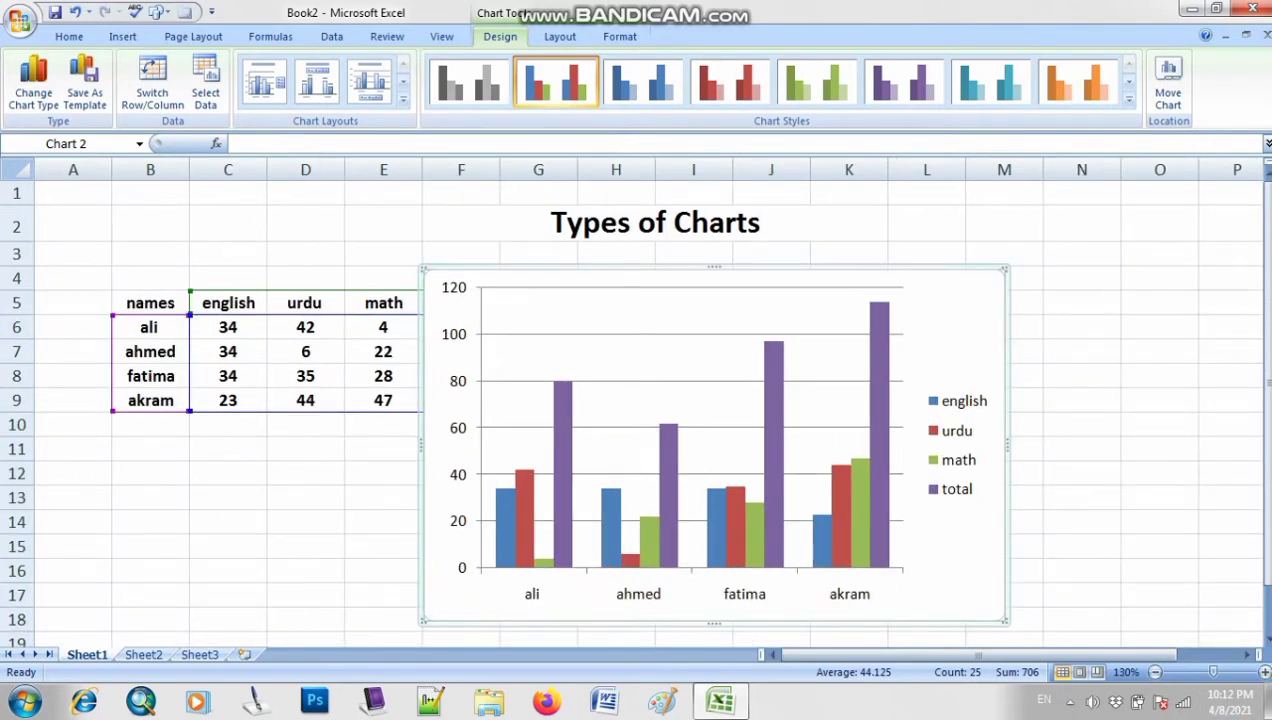
mouse_move(562, 405)
mouse_move(525, 562)
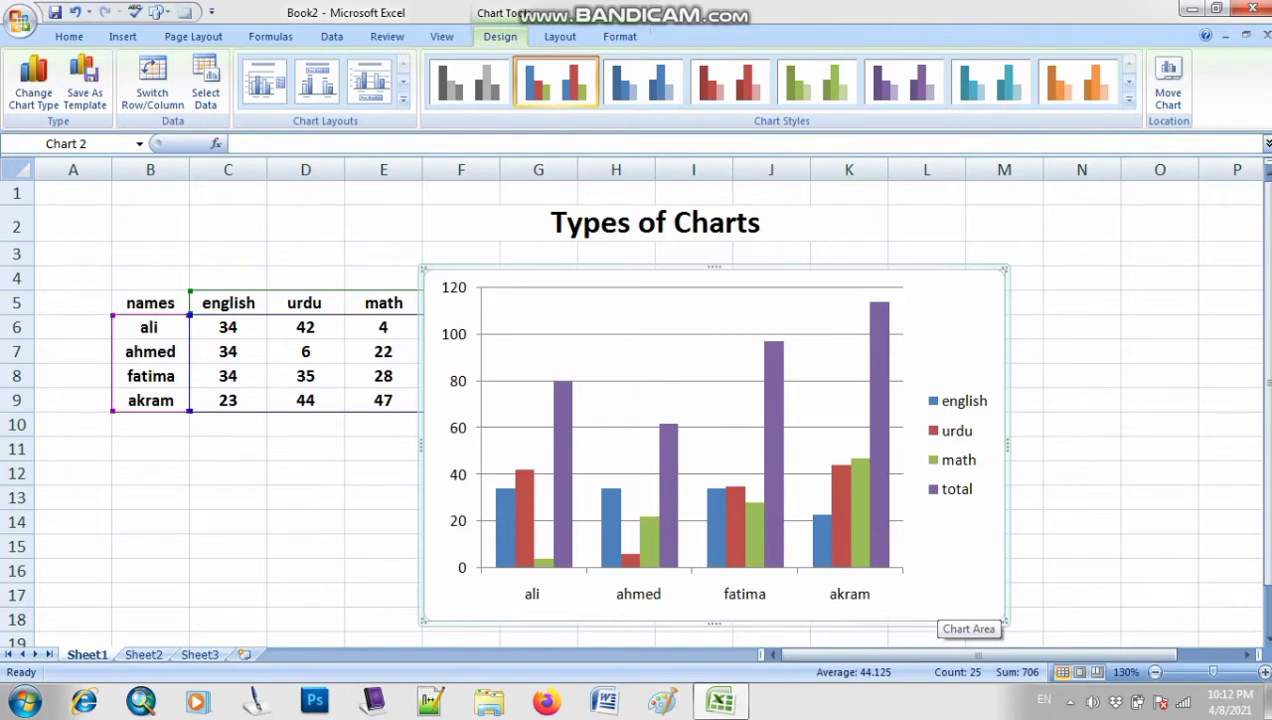
Change the column chart to a basic 2-D line chart and dismiss the Save As dialog without saving
click(122, 36)
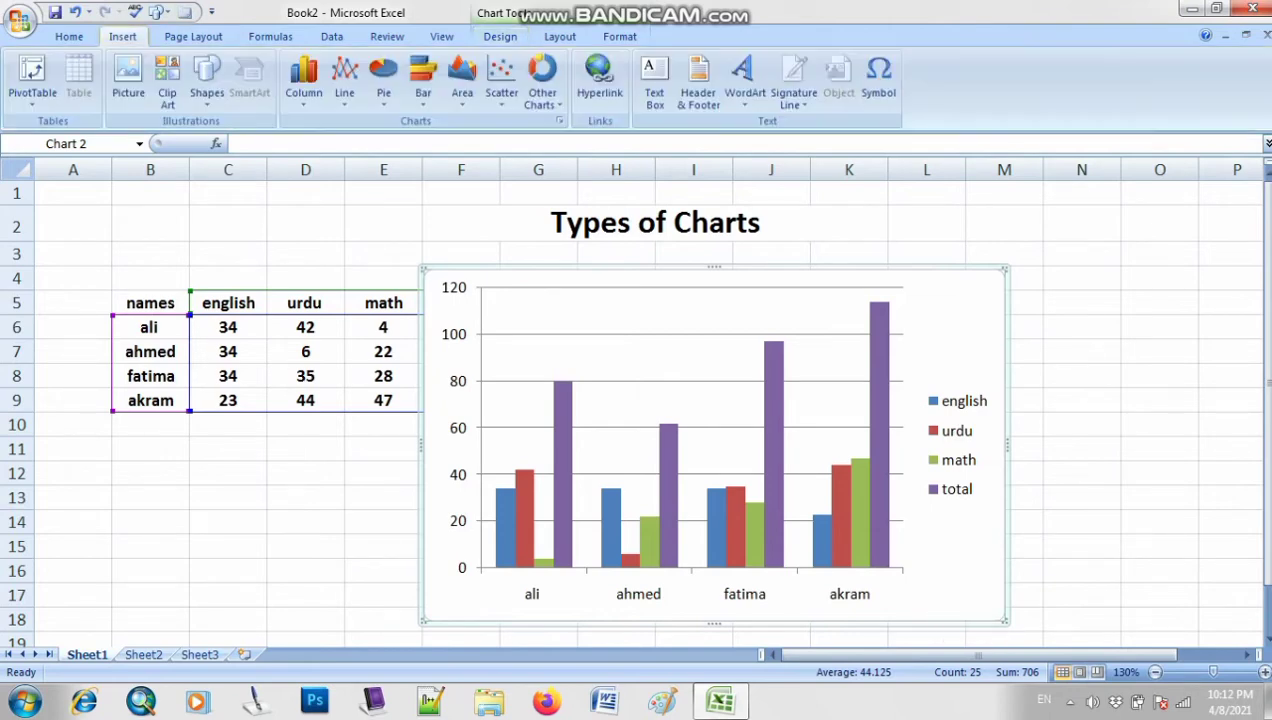
click(344, 82)
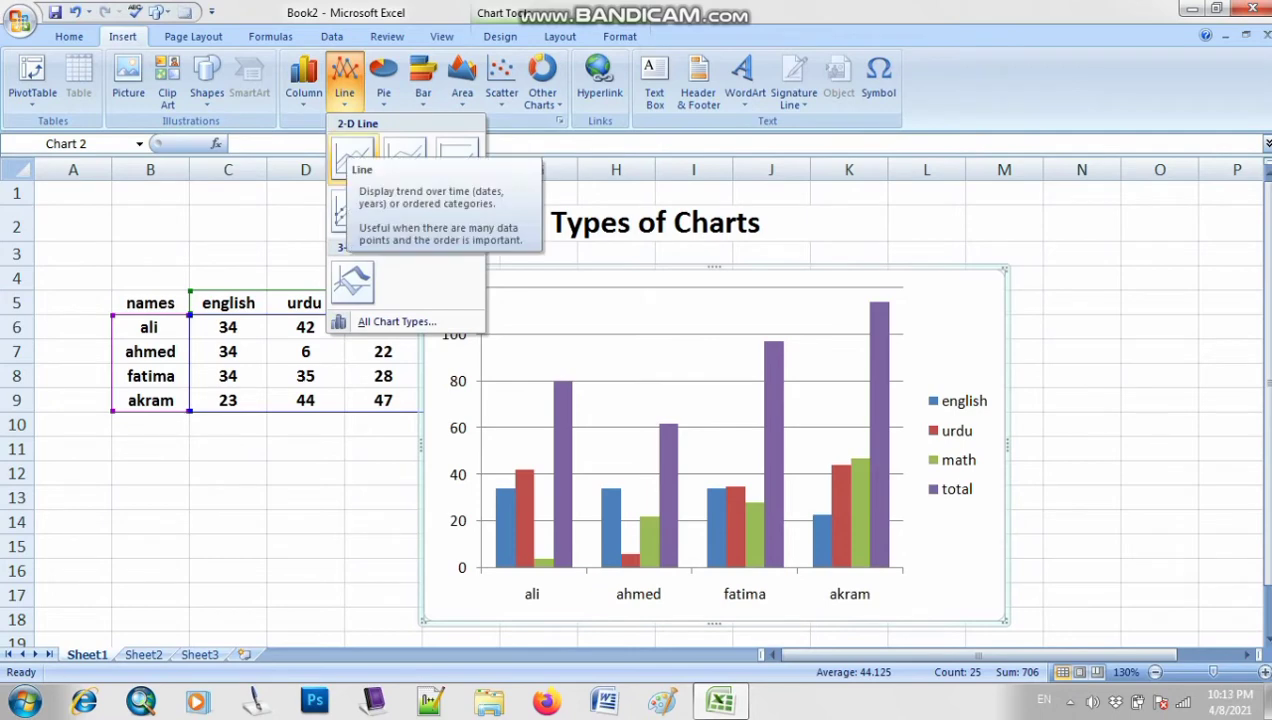
click(354, 155)
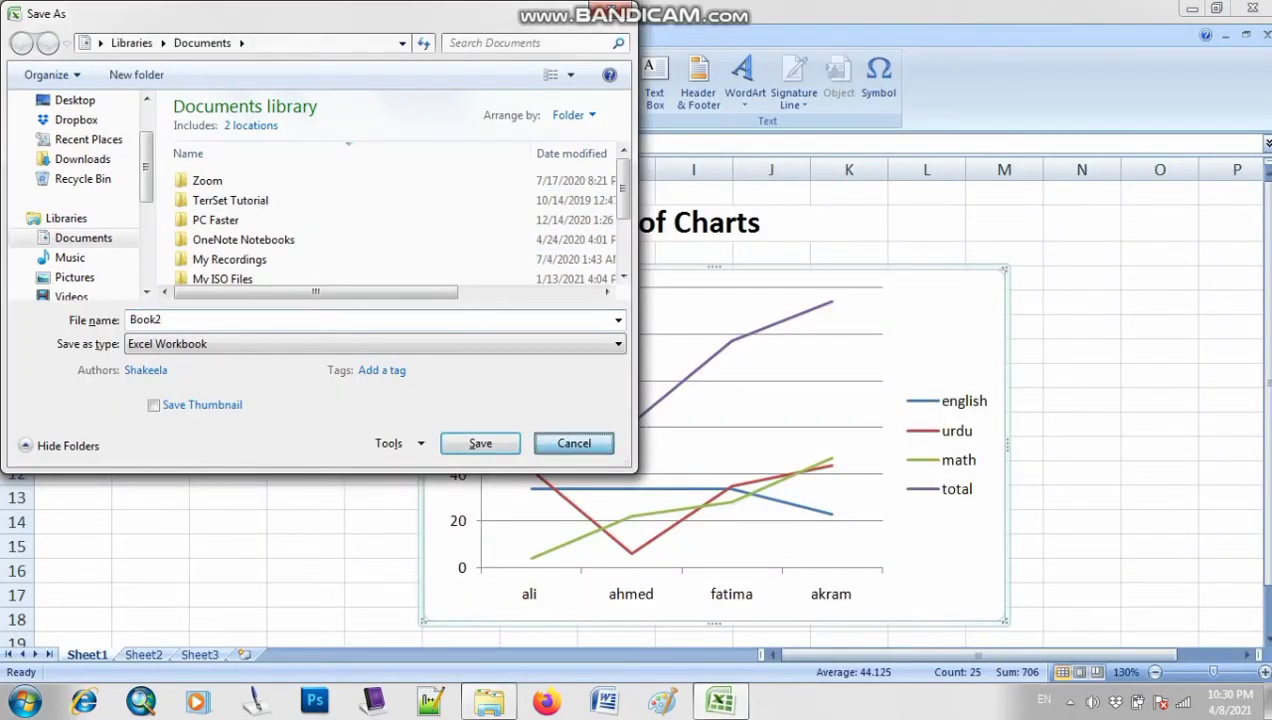
click(574, 443)
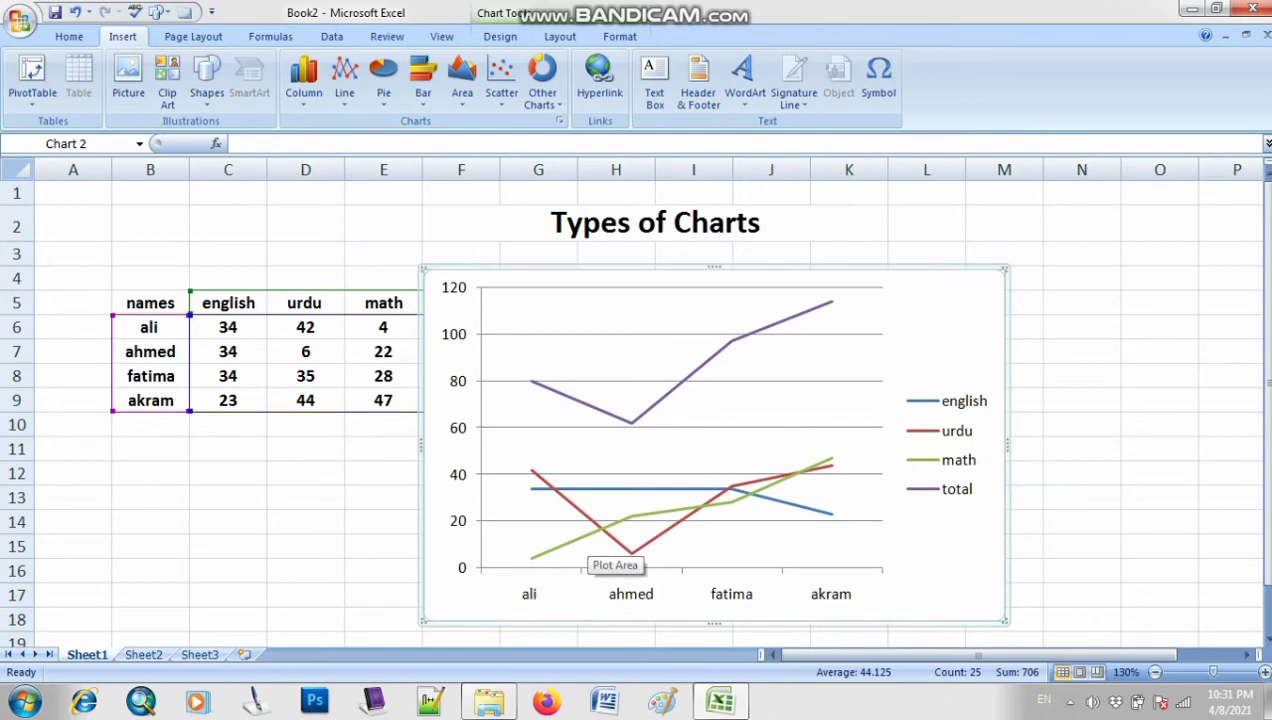
mouse_move(631, 552)
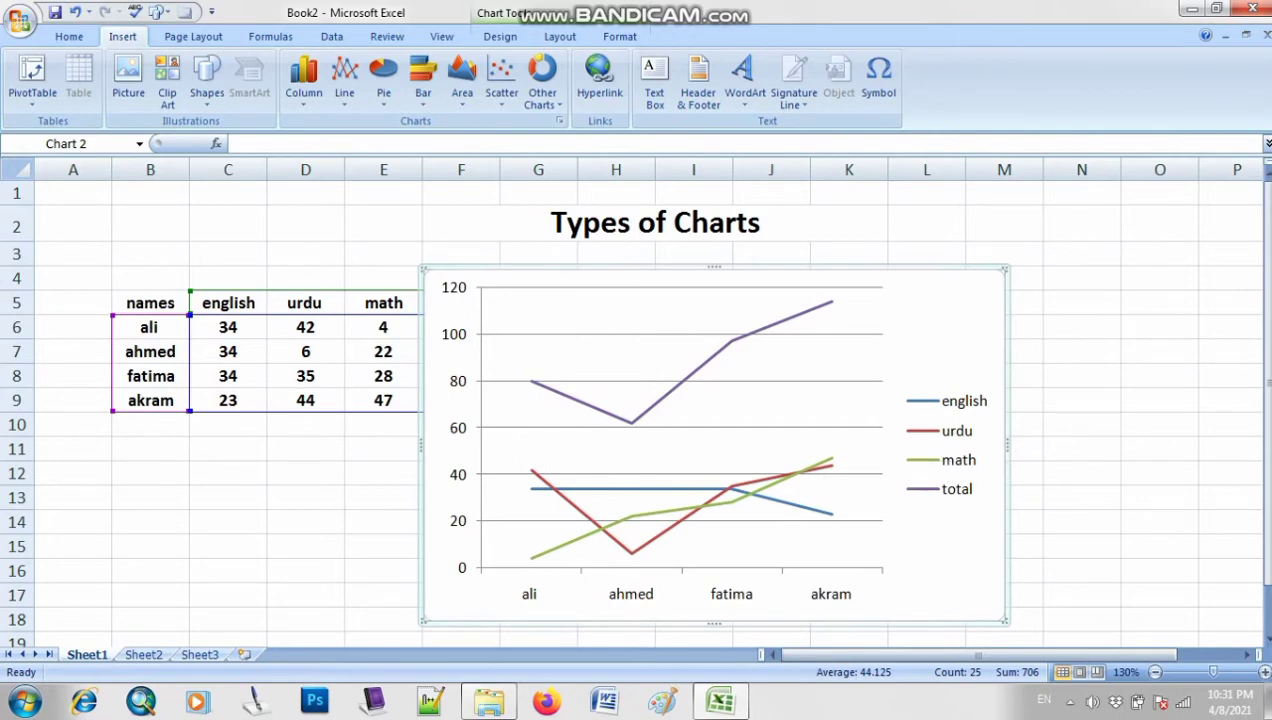
mouse_move(532, 473)
click(16, 226)
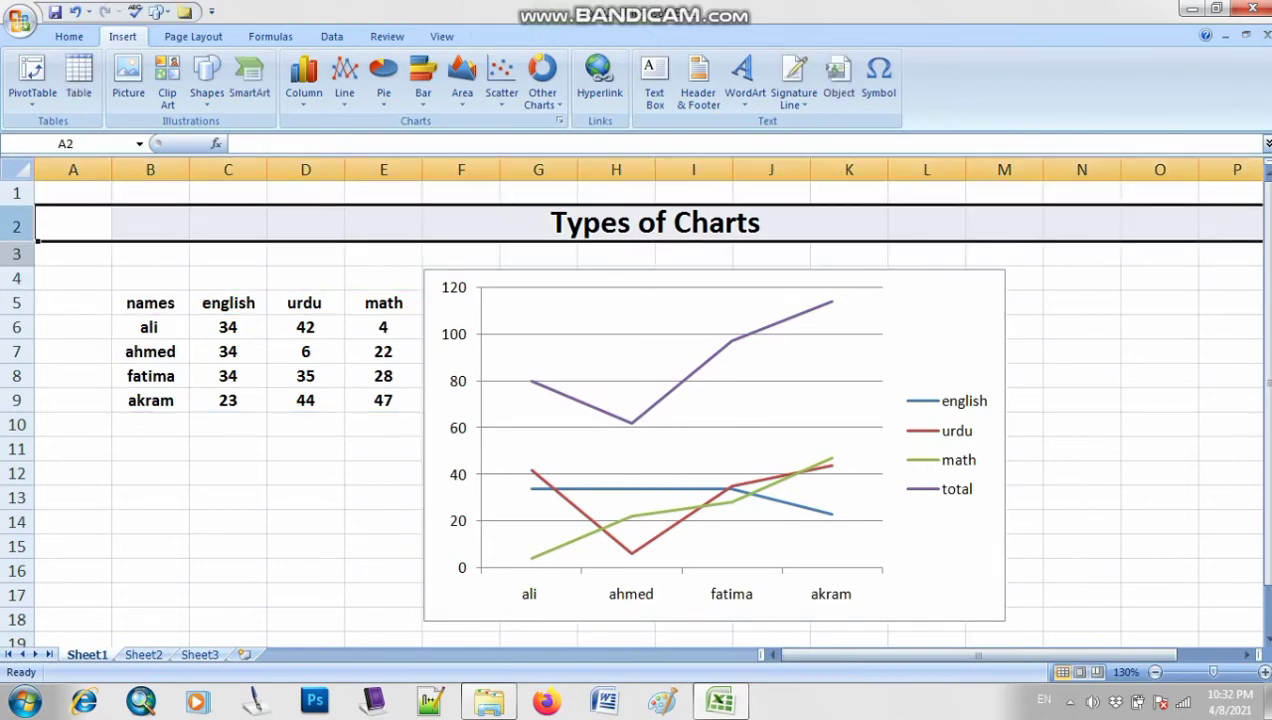
click(16, 254)
click(16, 278)
click(20, 302)
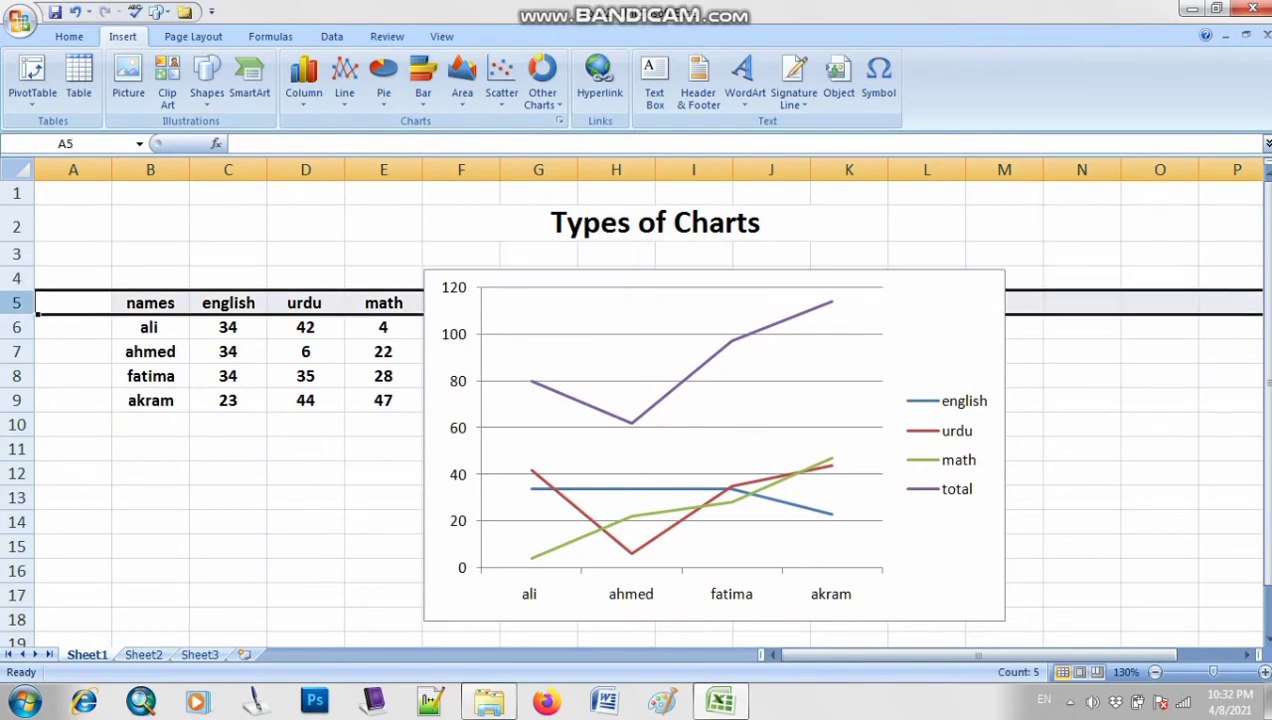
click(20, 327)
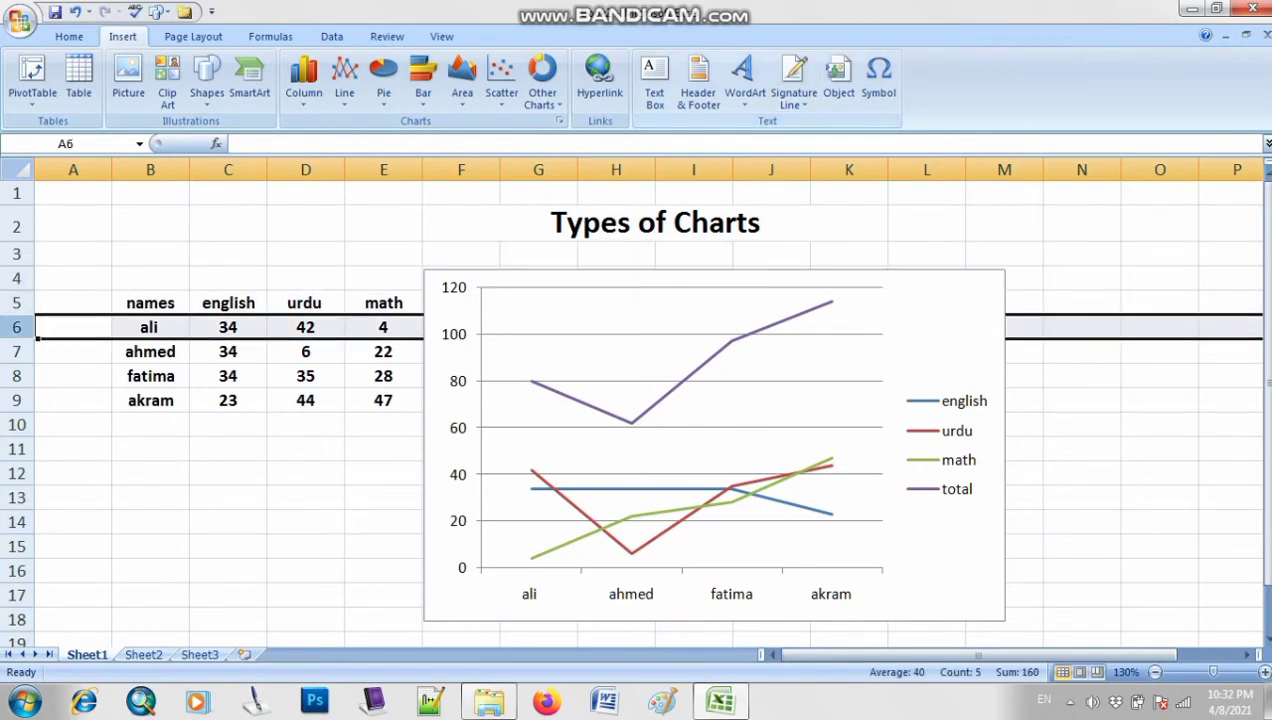
click(1081, 170)
click(1160, 170)
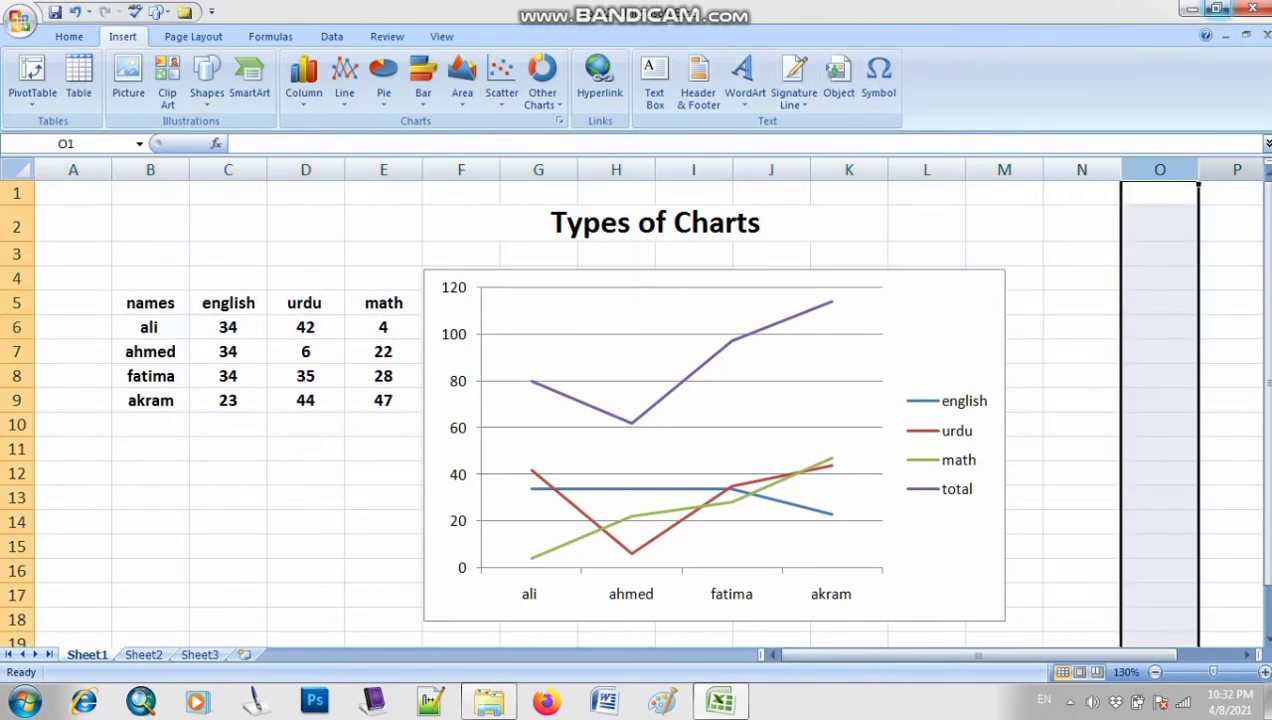
click(1236, 170)
click(1160, 170)
click(1081, 170)
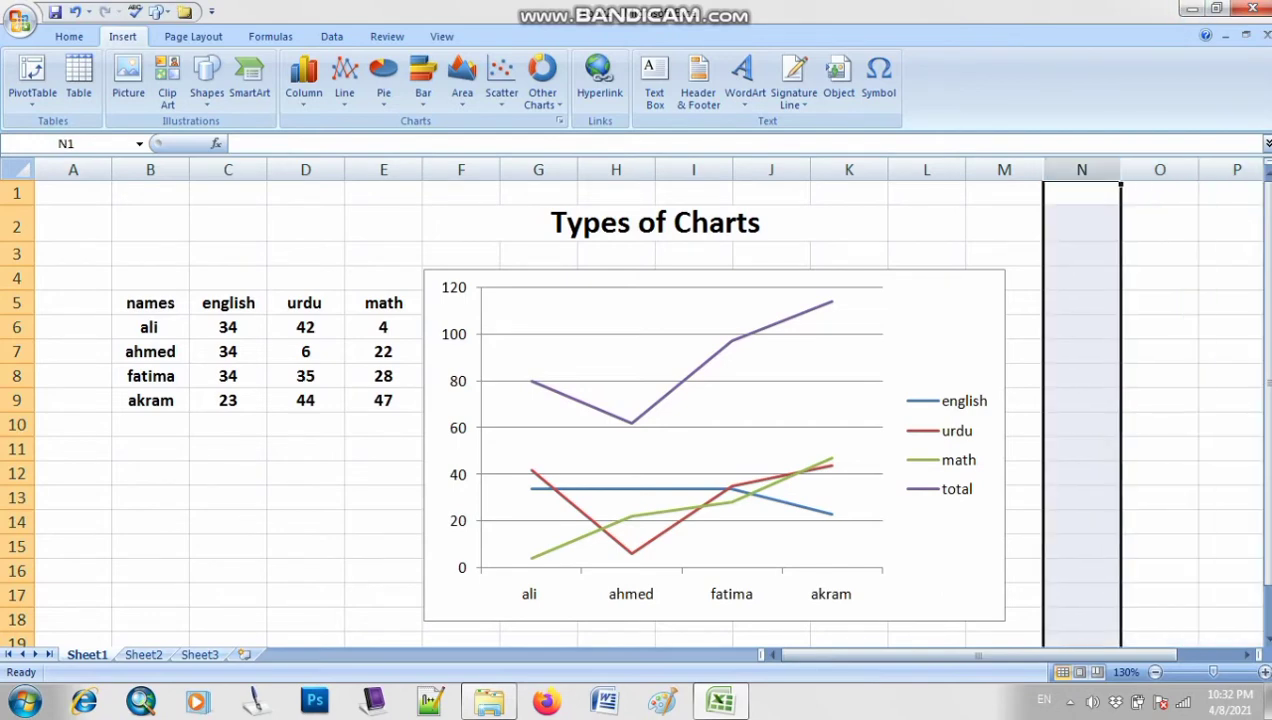
click(1004, 170)
click(1081, 170)
click(16, 302)
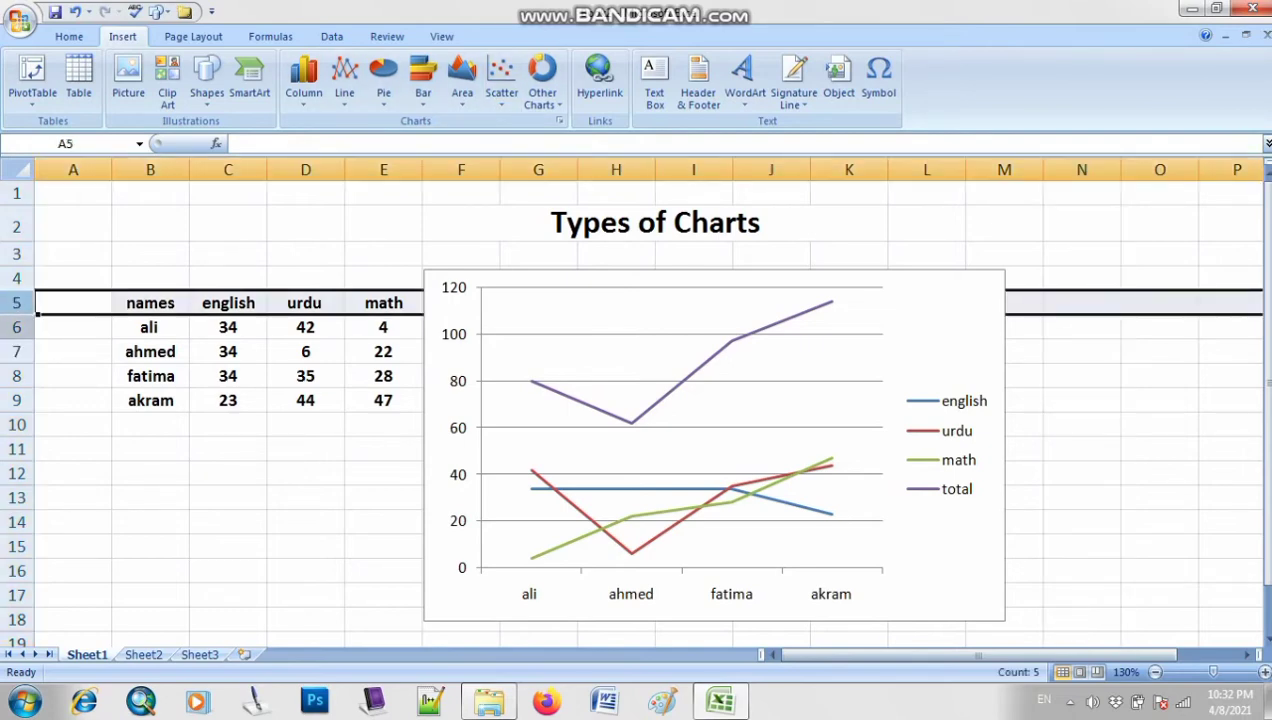
click(16, 327)
click(16, 352)
click(16, 376)
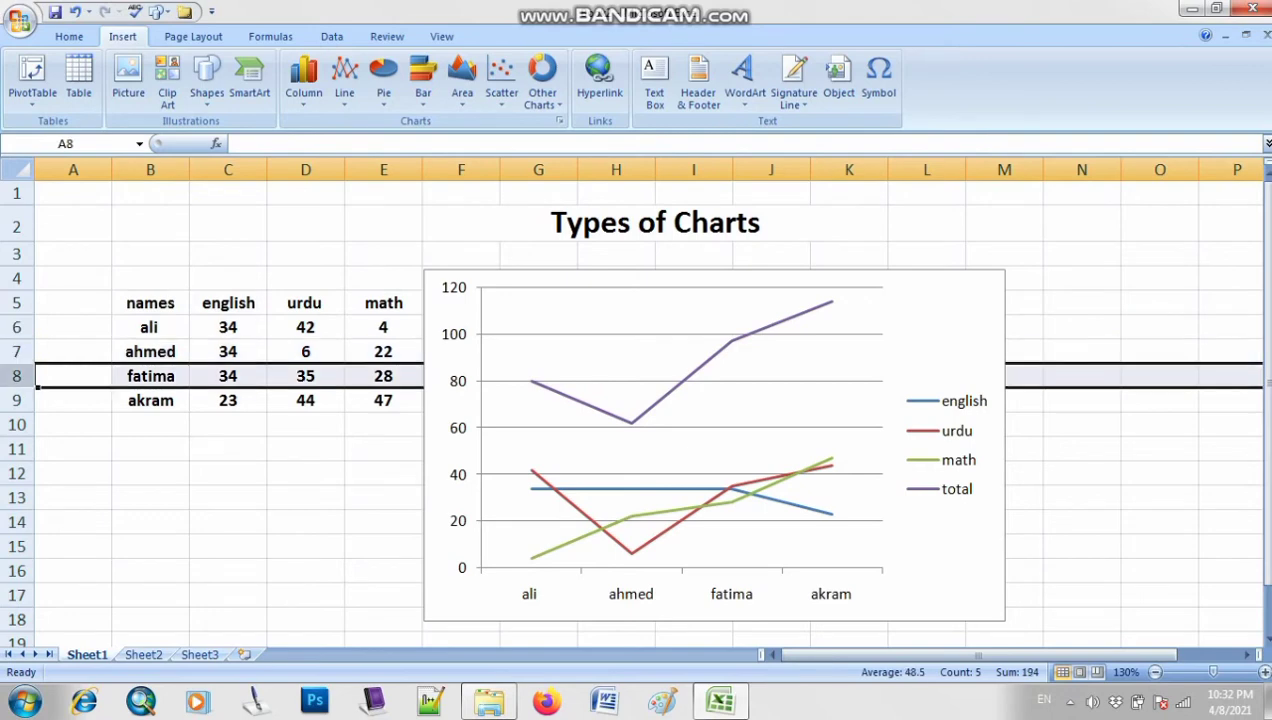
click(1004, 170)
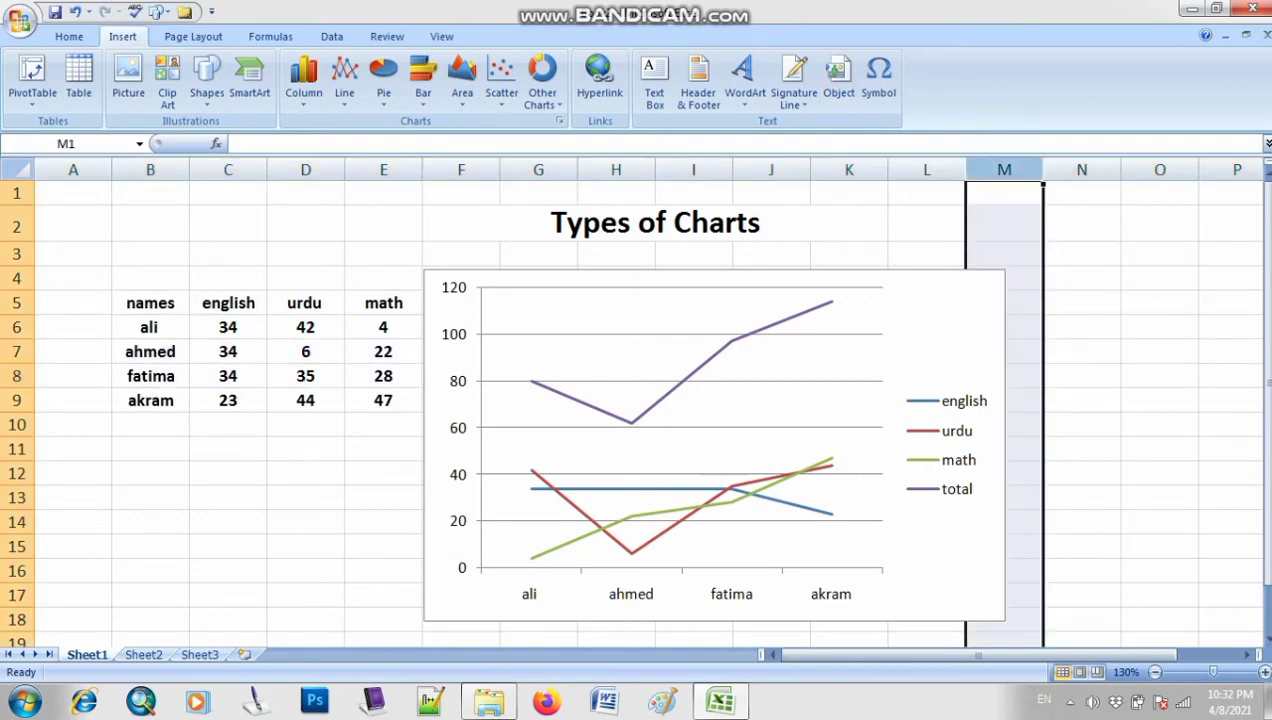
click(1081, 170)
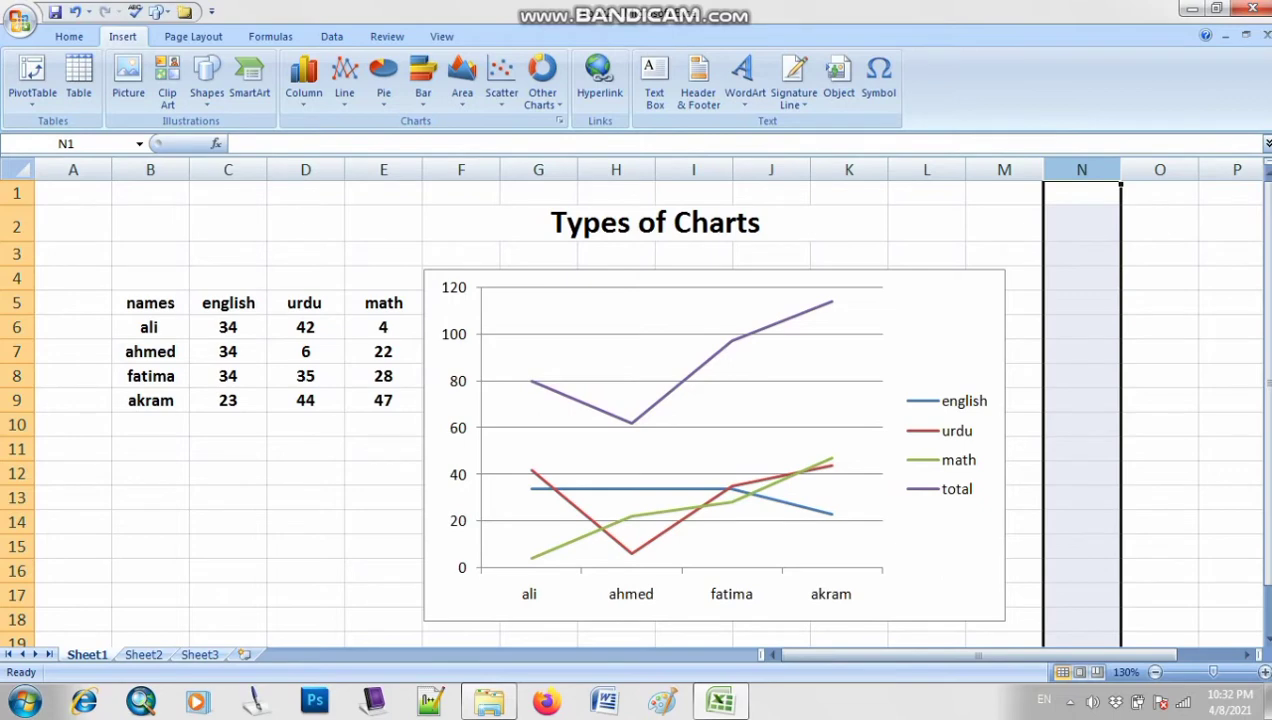
Nudge the line chart slightly and change it to a basic 2-D pie chart
click(940, 325)
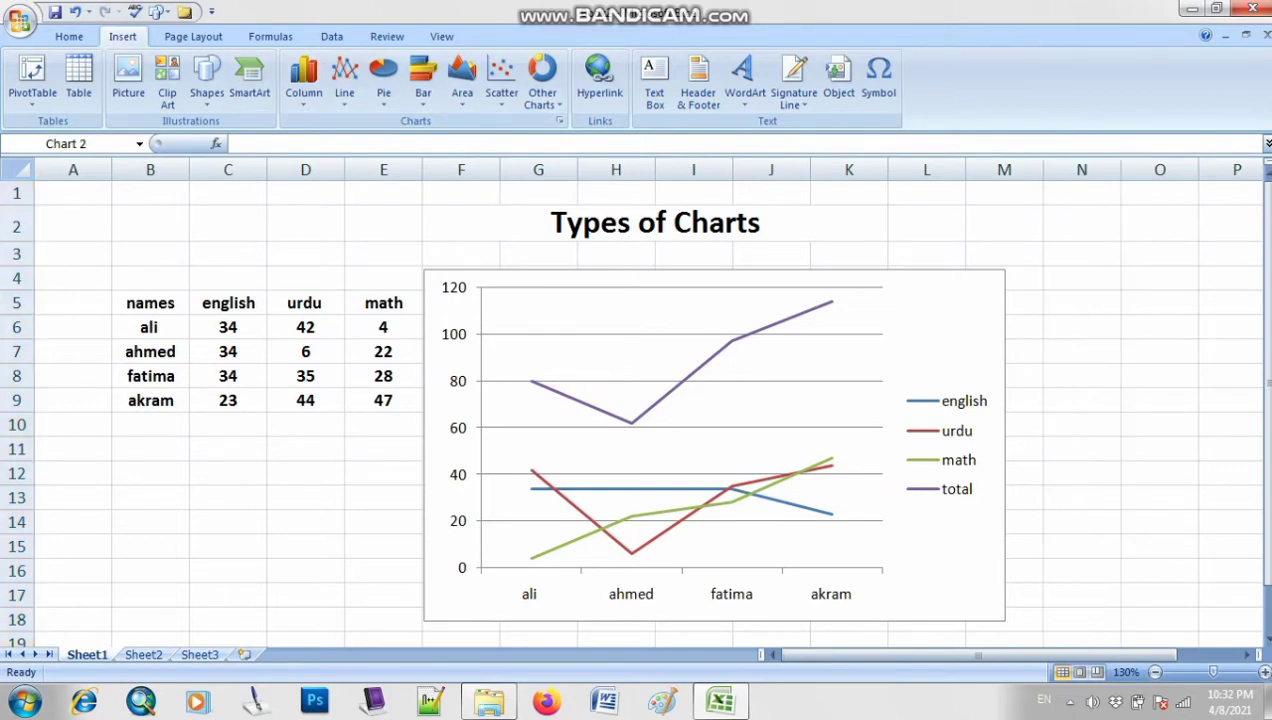
mouse_move(940, 325)
mouse_down()
mouse_move(991, 485)
mouse_move(945, 285)
mouse_move(935, 325)
mouse_up()
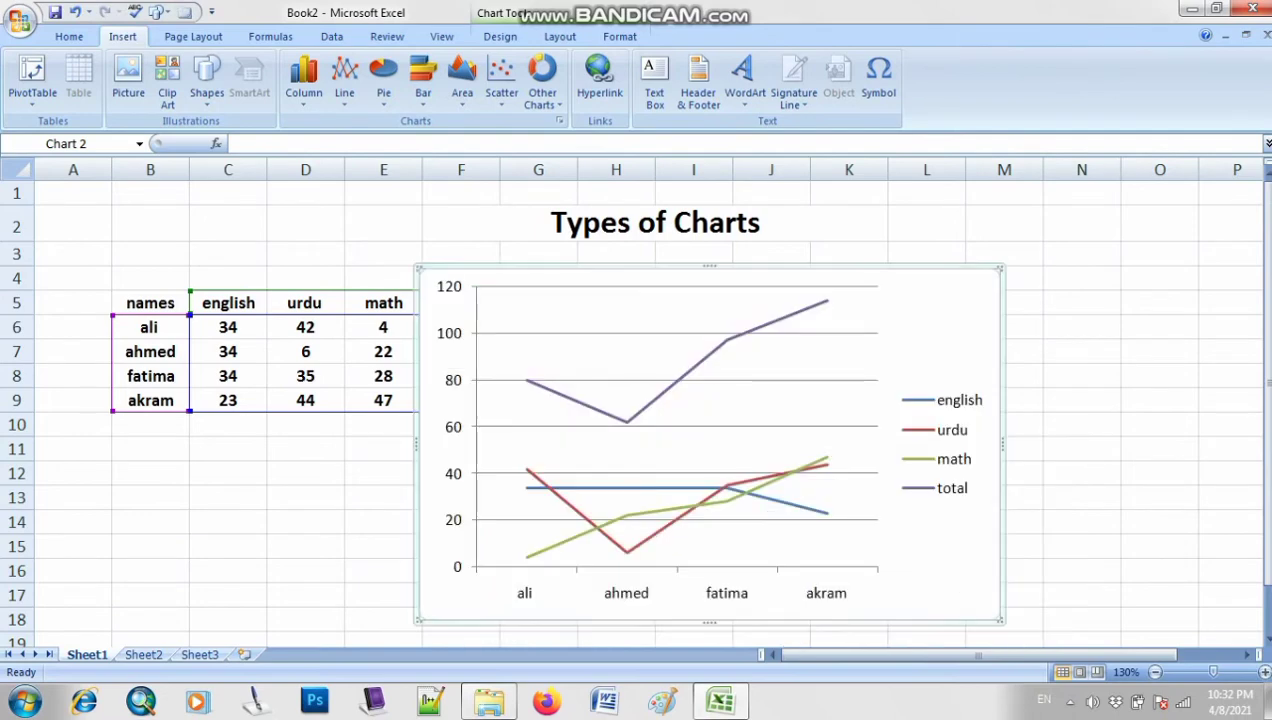
click(383, 80)
click(383, 80)
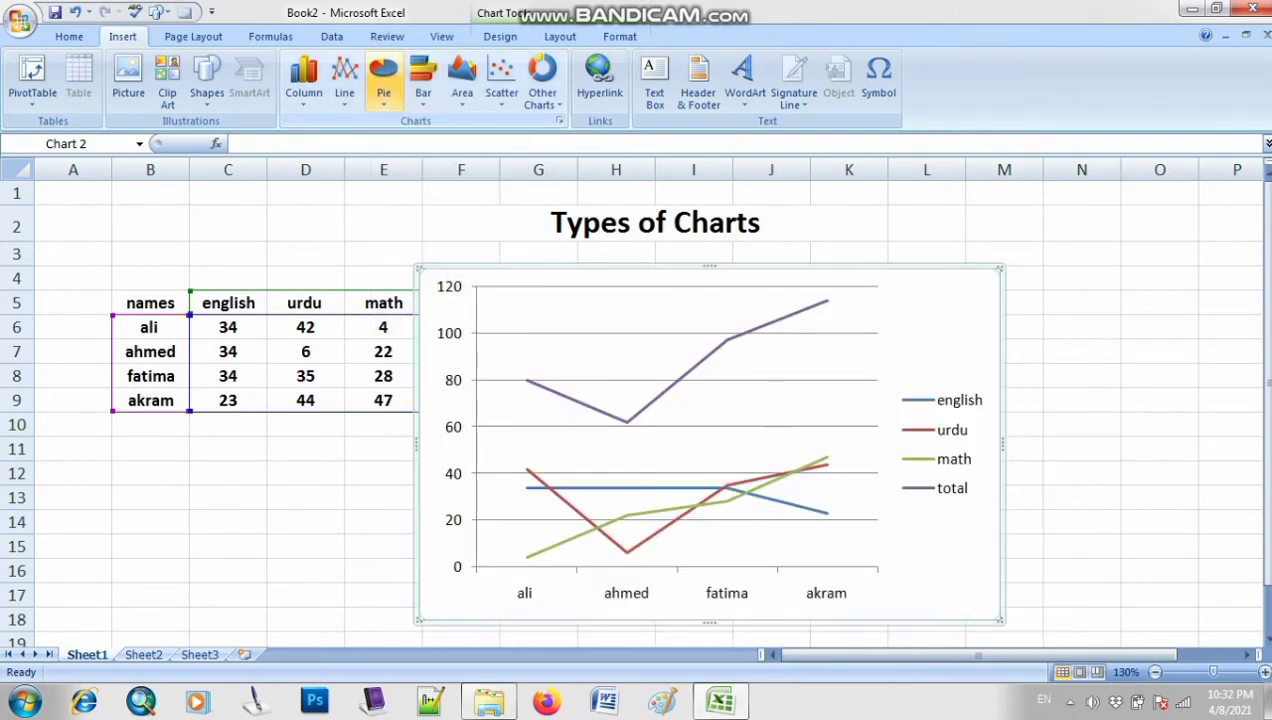
click(383, 80)
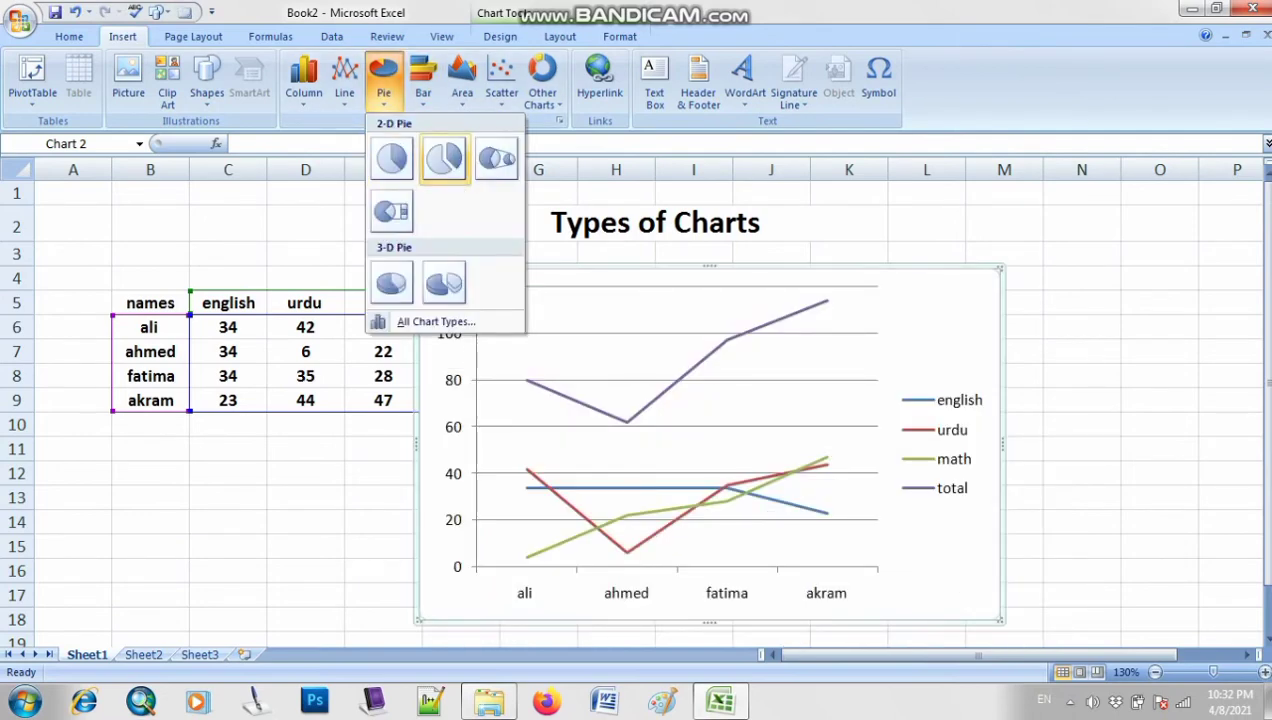
click(391, 158)
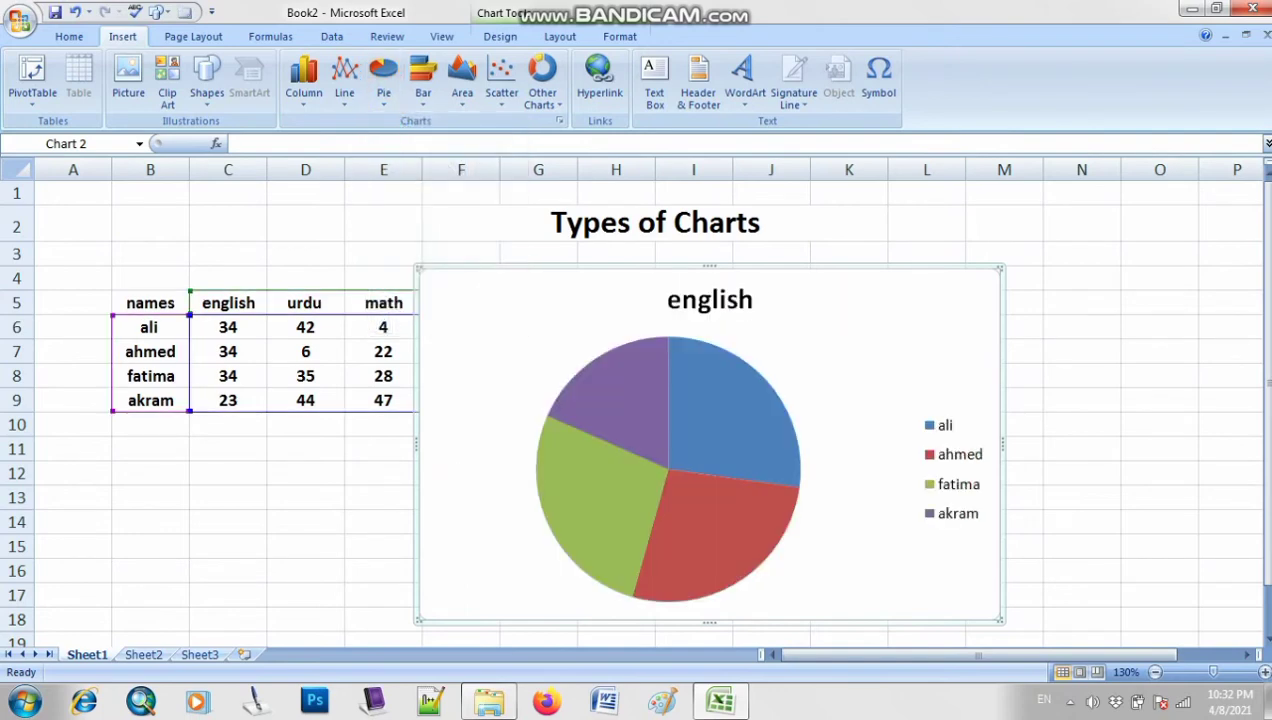
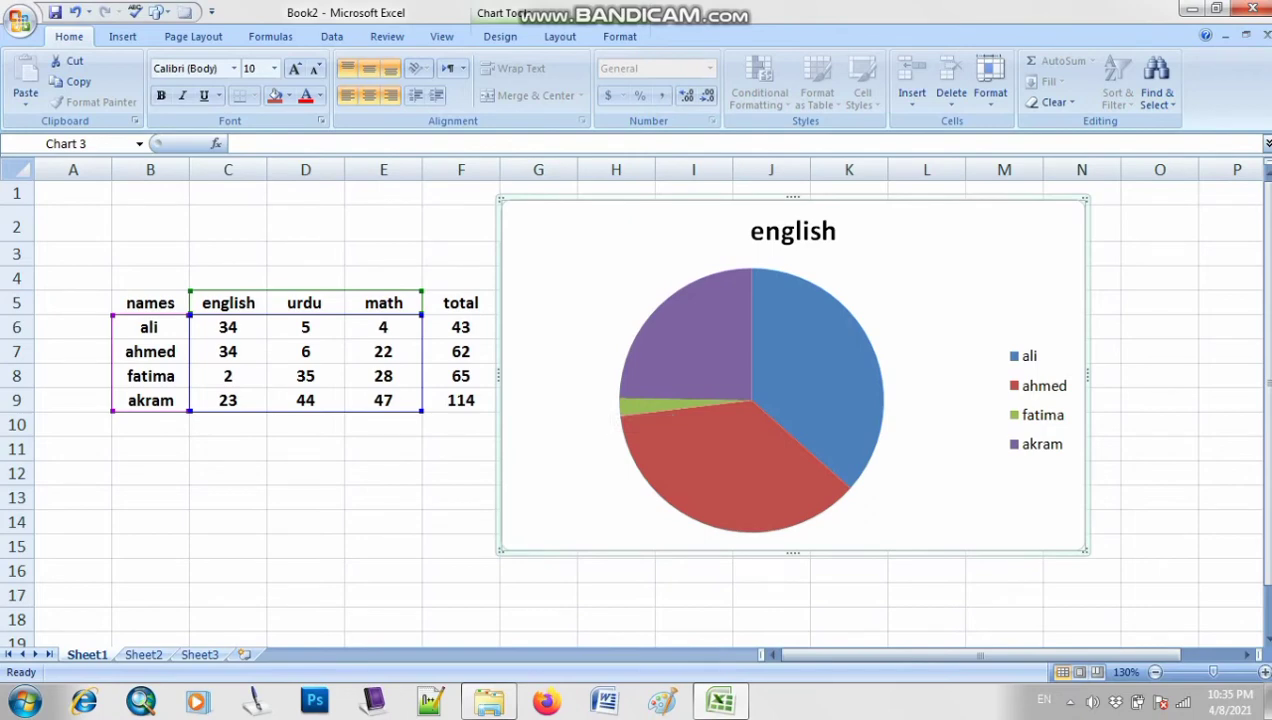
Delete the "english" pie chart and insert a basic doughnut chart with an empty cell selected
drag(930, 270, 852, 281)
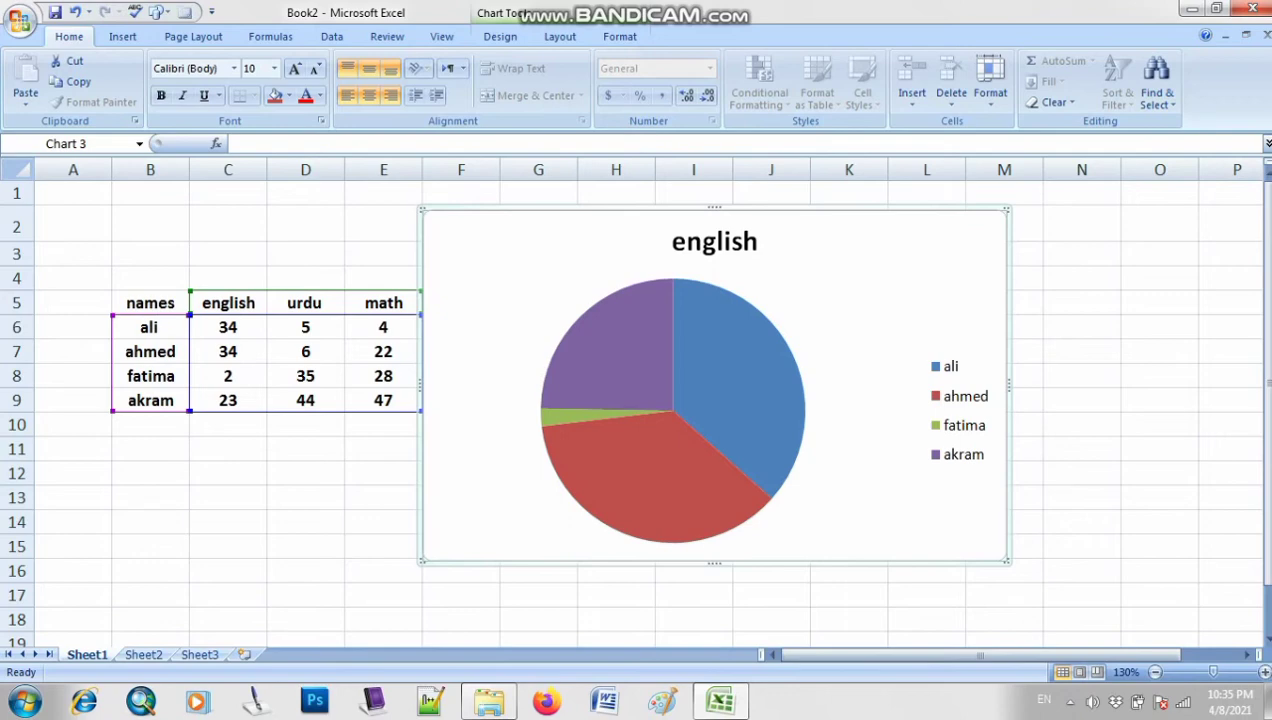
key(Delete)
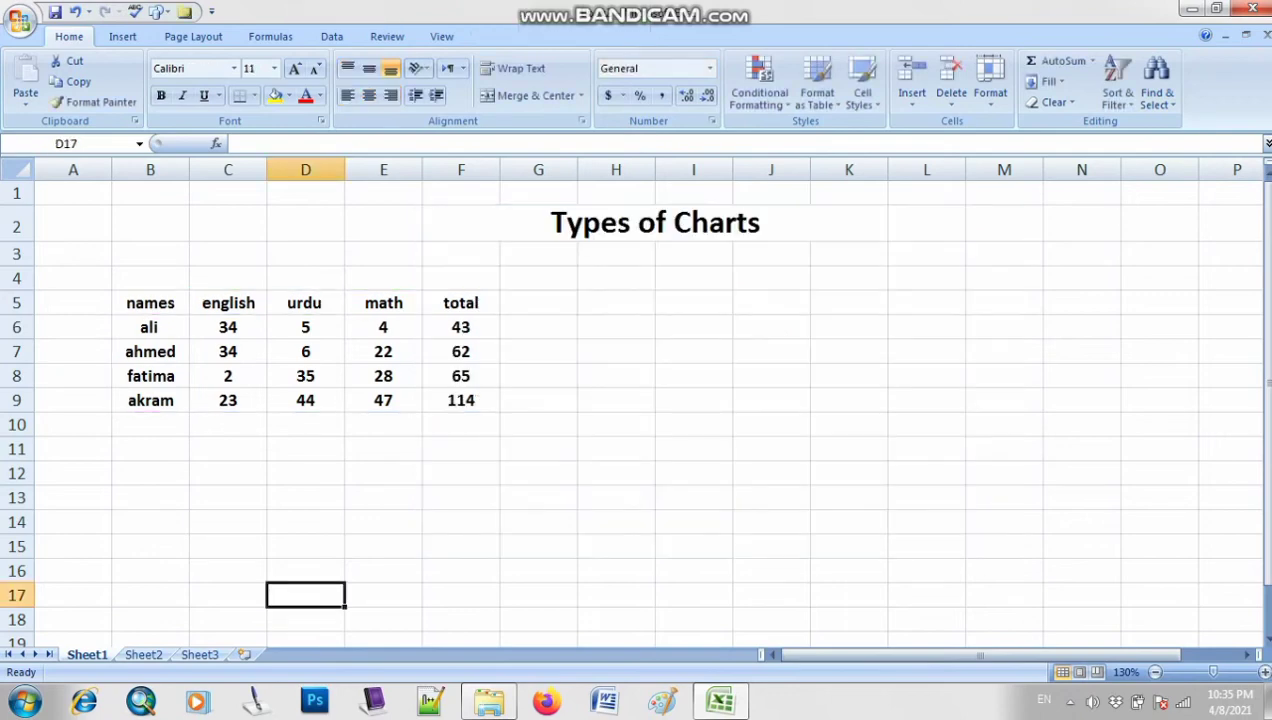
click(122, 36)
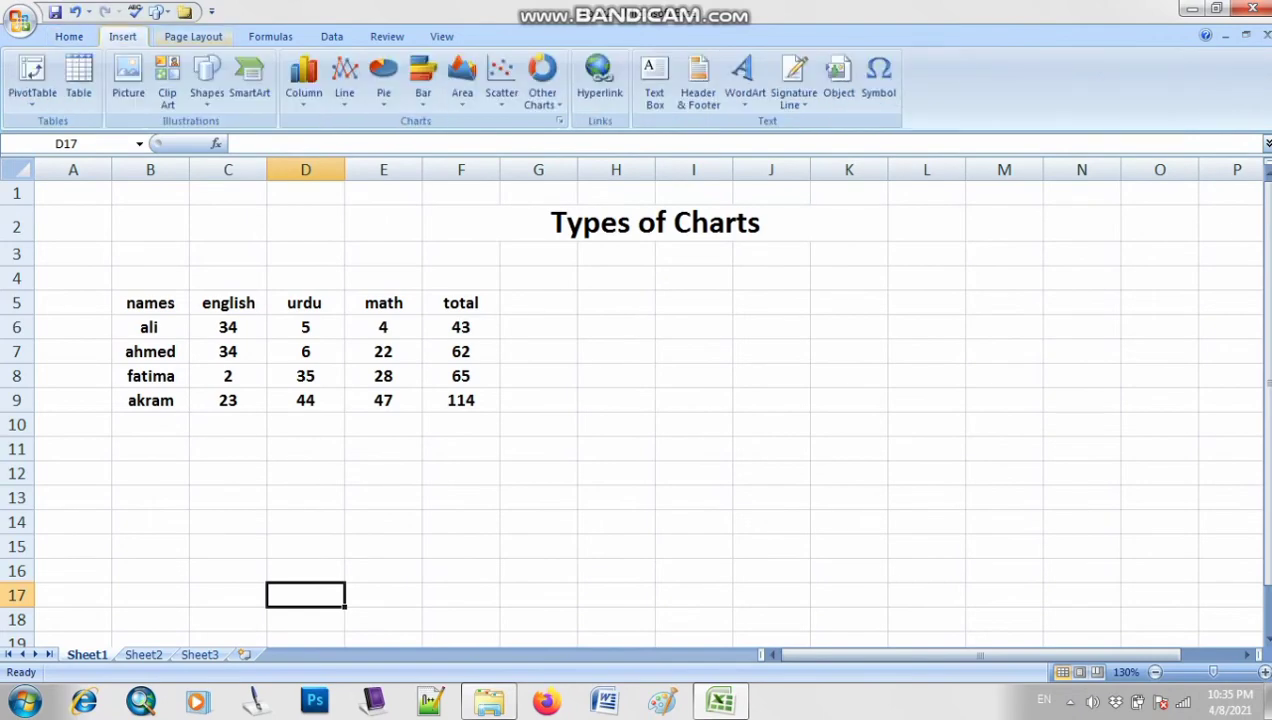
click(542, 85)
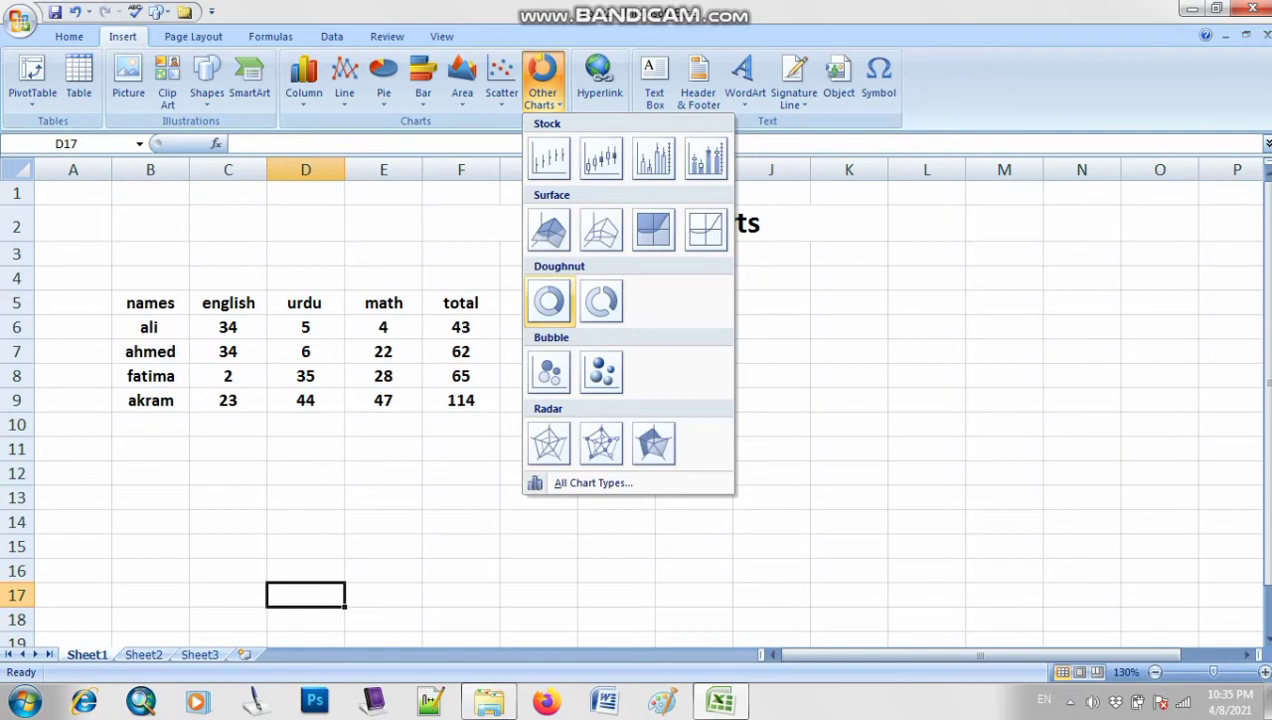
click(549, 300)
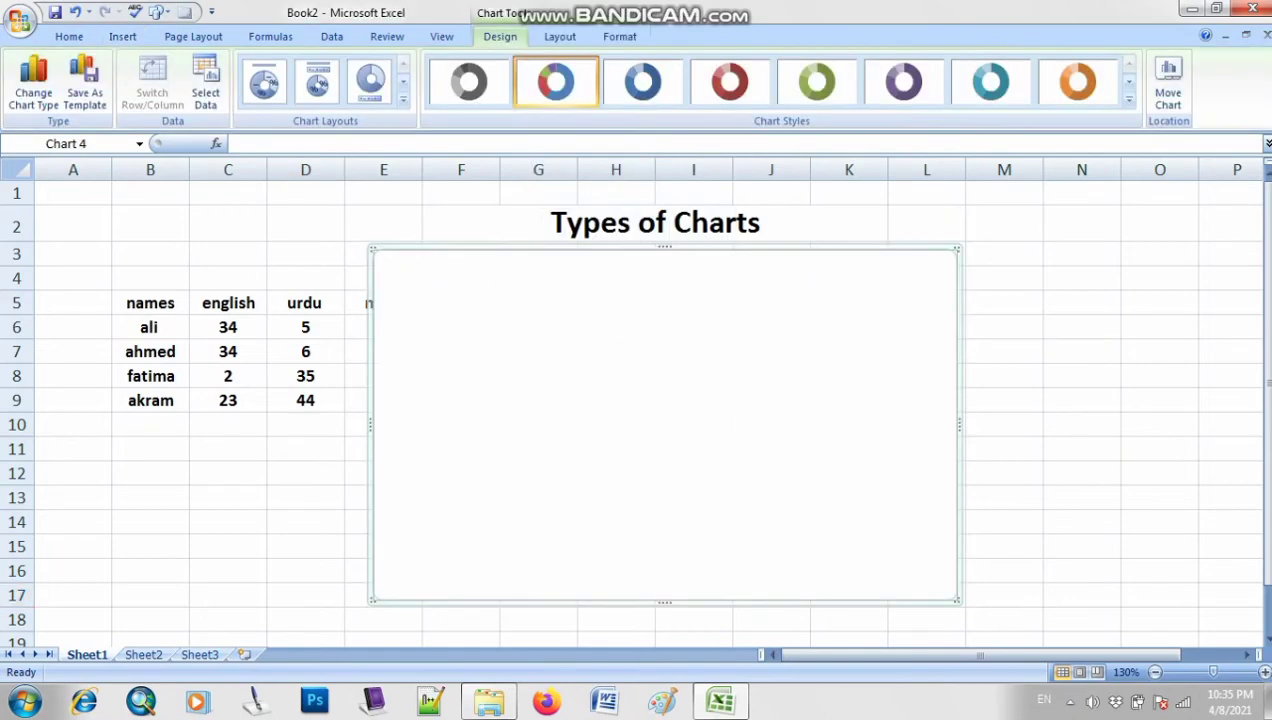
Replace the empty chart with a basic doughnut chart of B5:E9 and move it clear of the math column
key(Delete)
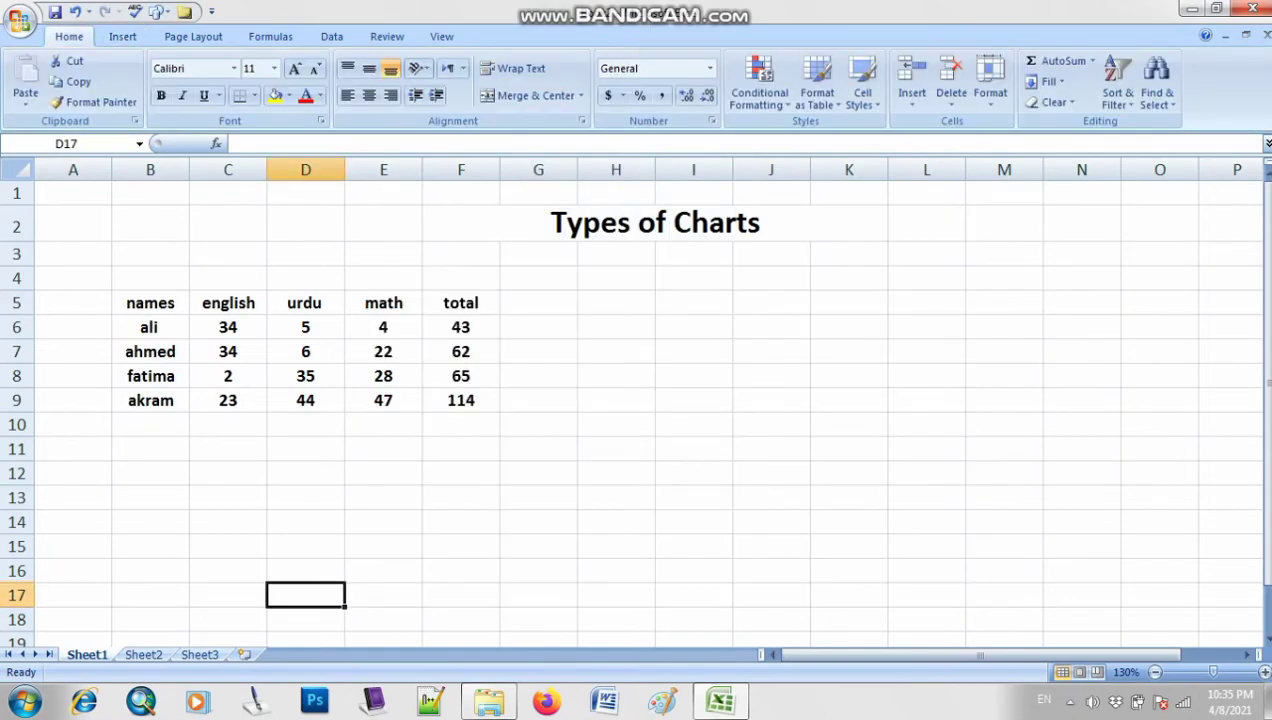
drag(150, 302, 383, 400)
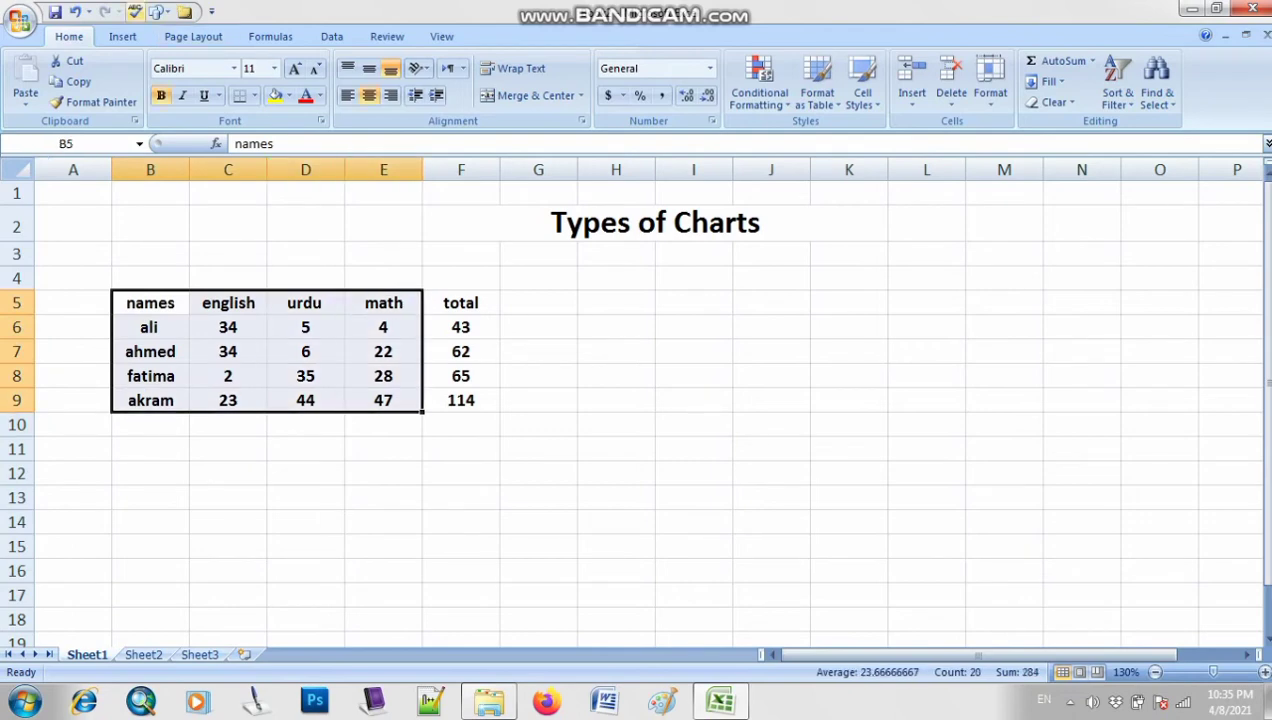
click(122, 36)
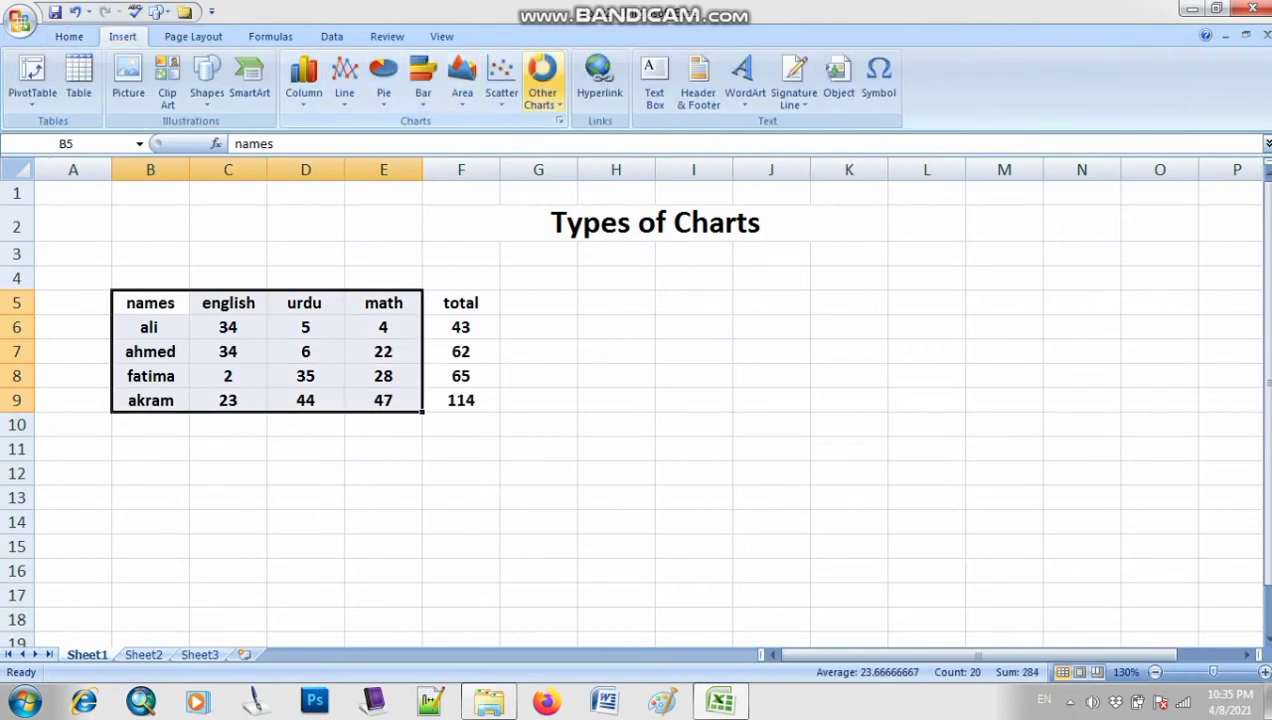
click(542, 80)
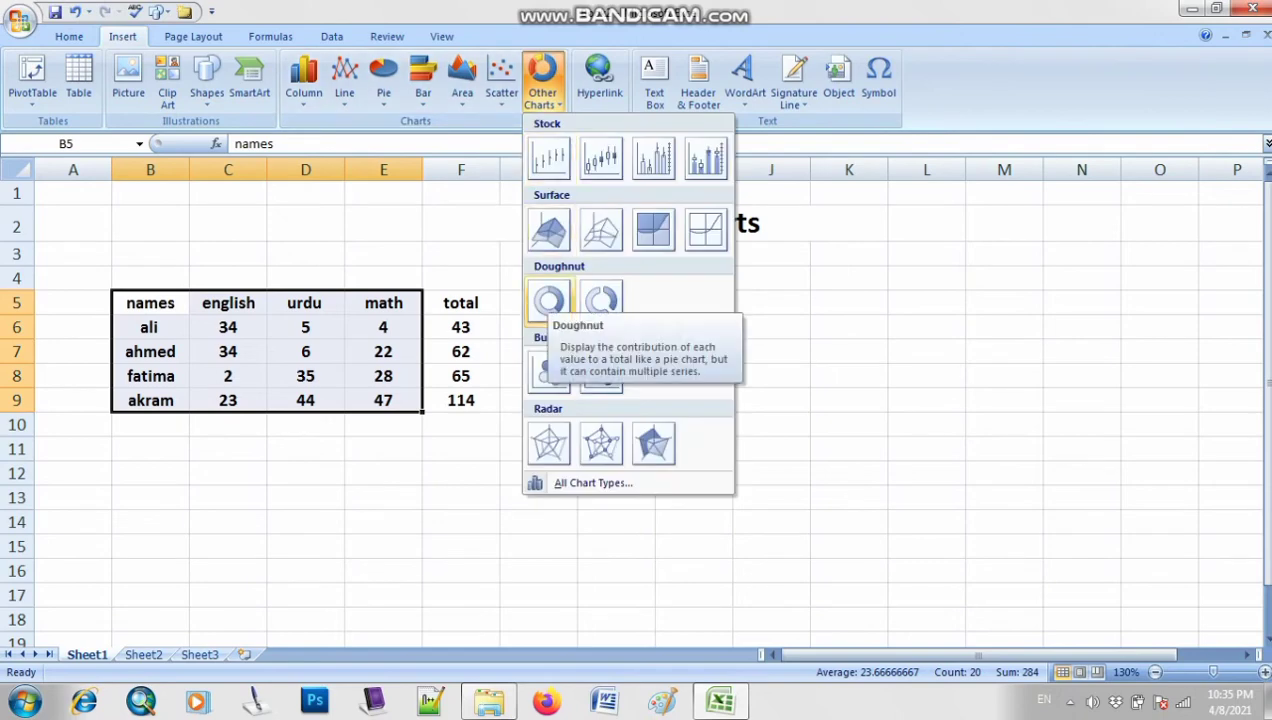
click(549, 301)
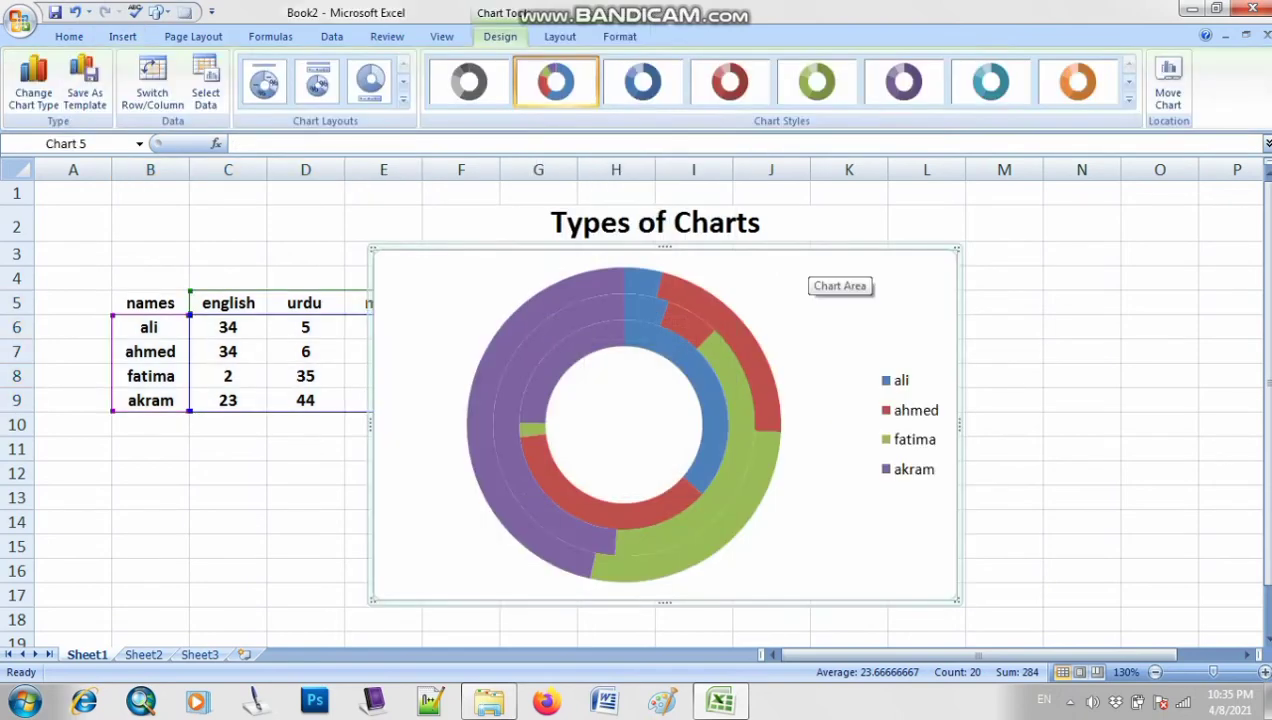
drag(795, 262, 857, 258)
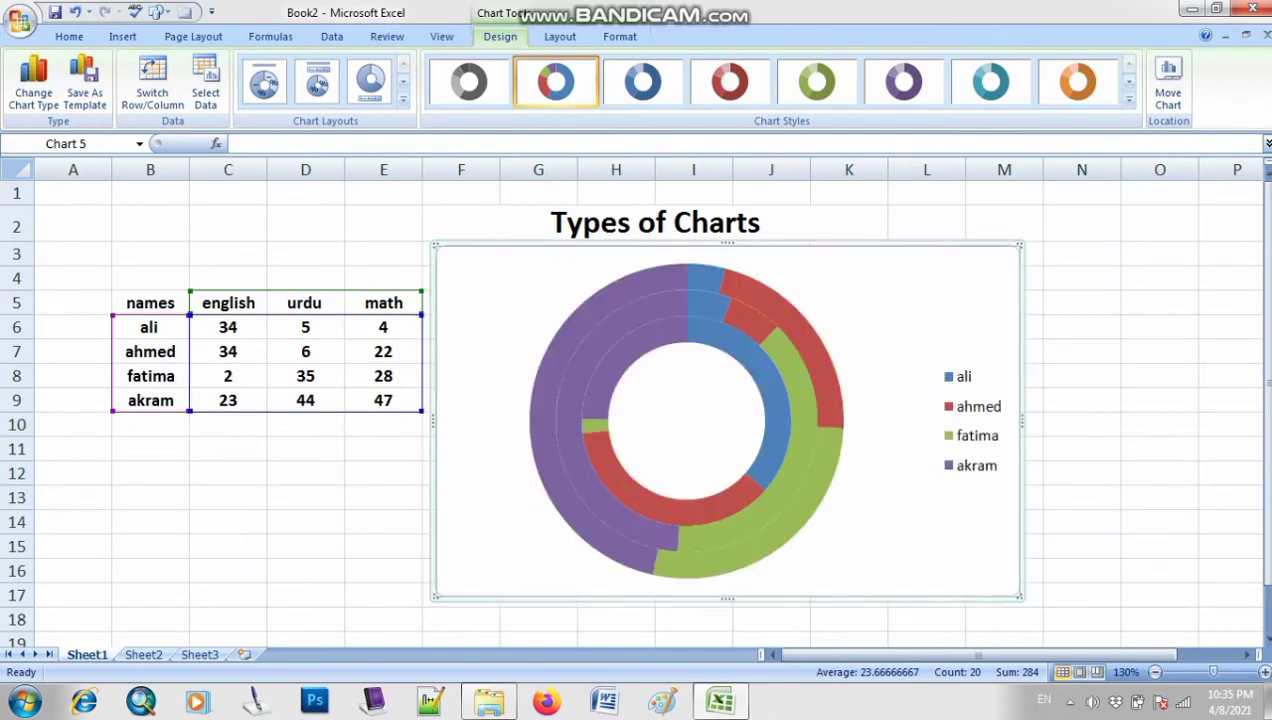
Examine the doughnut chart's rings and legend, and review the chart title and data label options without applying any
mouse_move(808, 360)
mouse_move(753, 463)
mouse_move(711, 559)
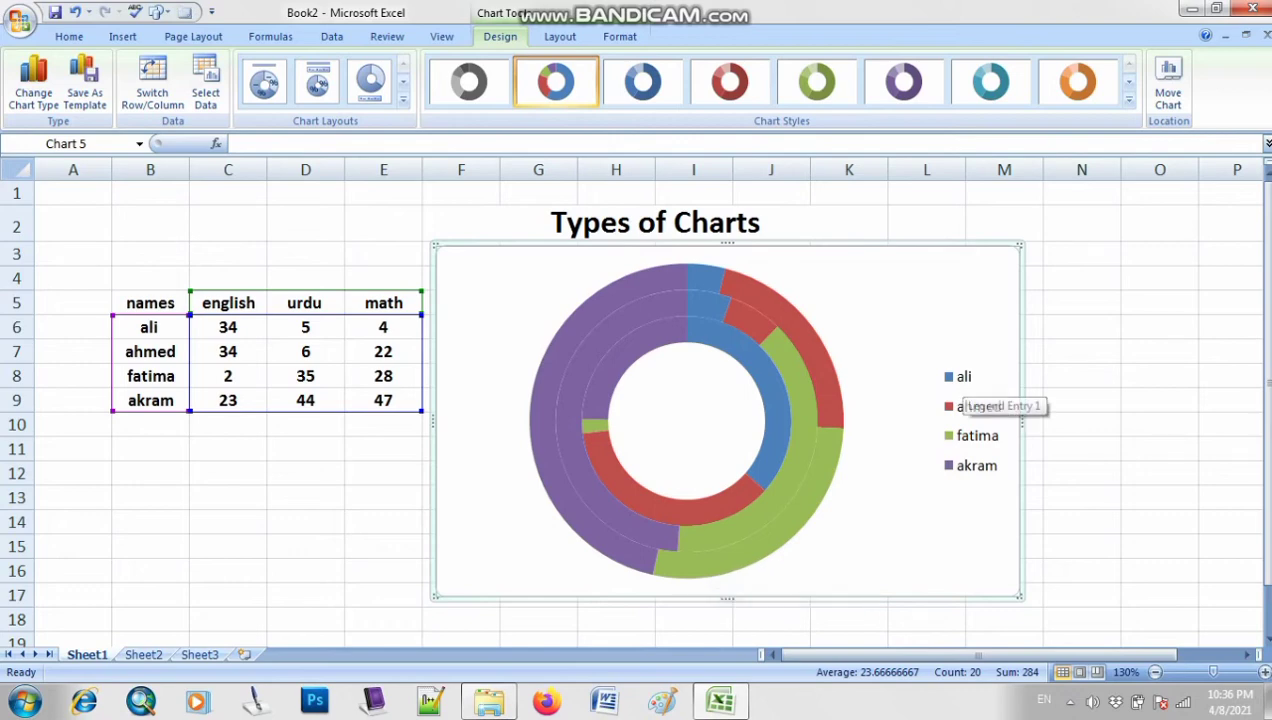
mouse_move(705, 306)
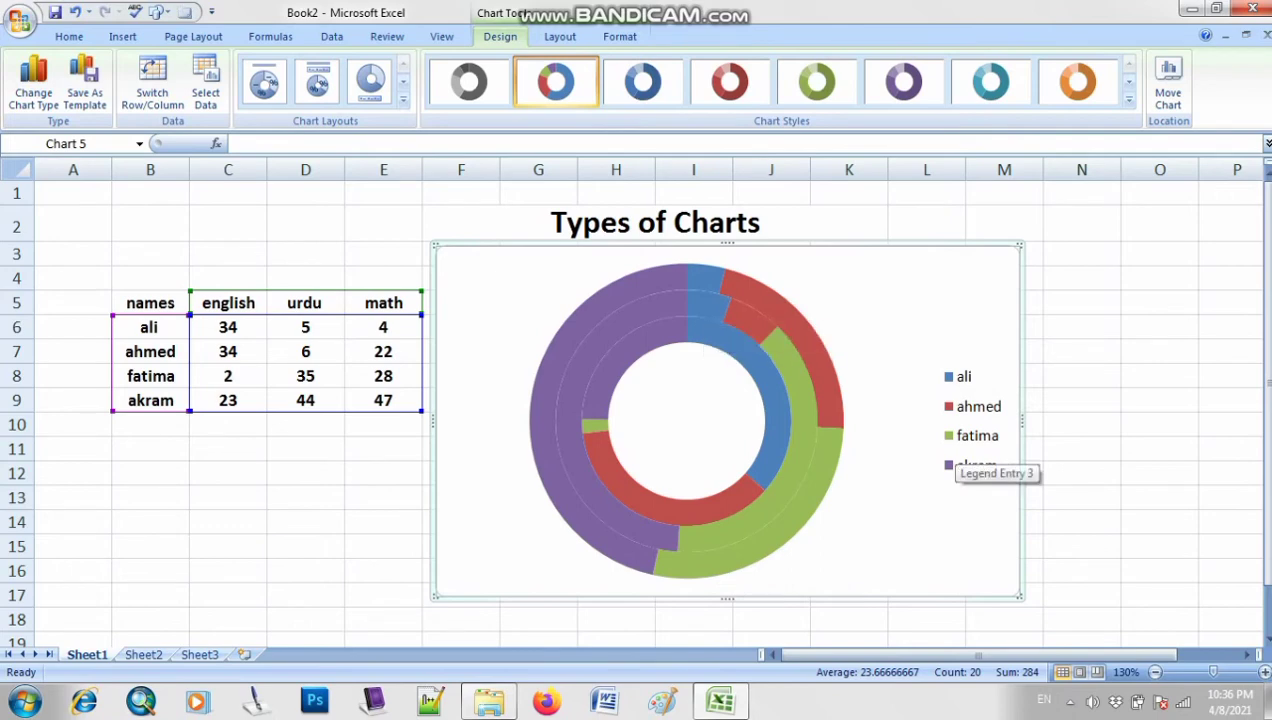
mouse_move(790, 535)
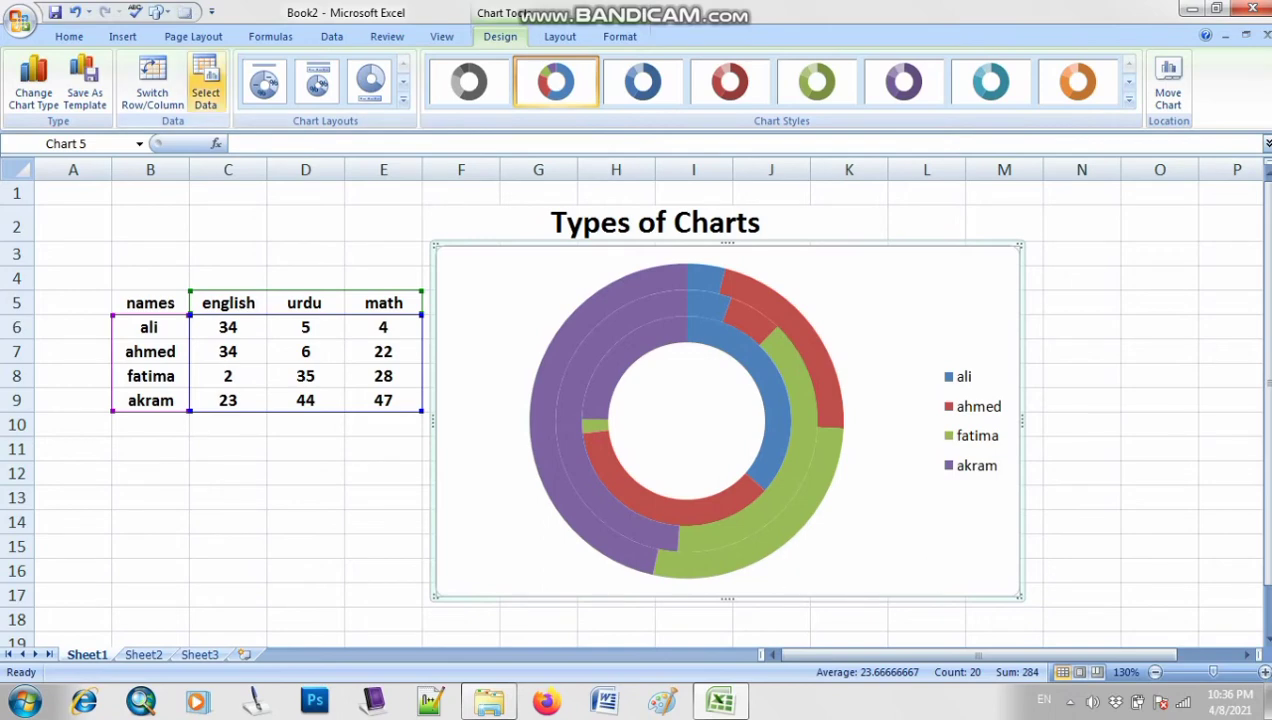
click(560, 36)
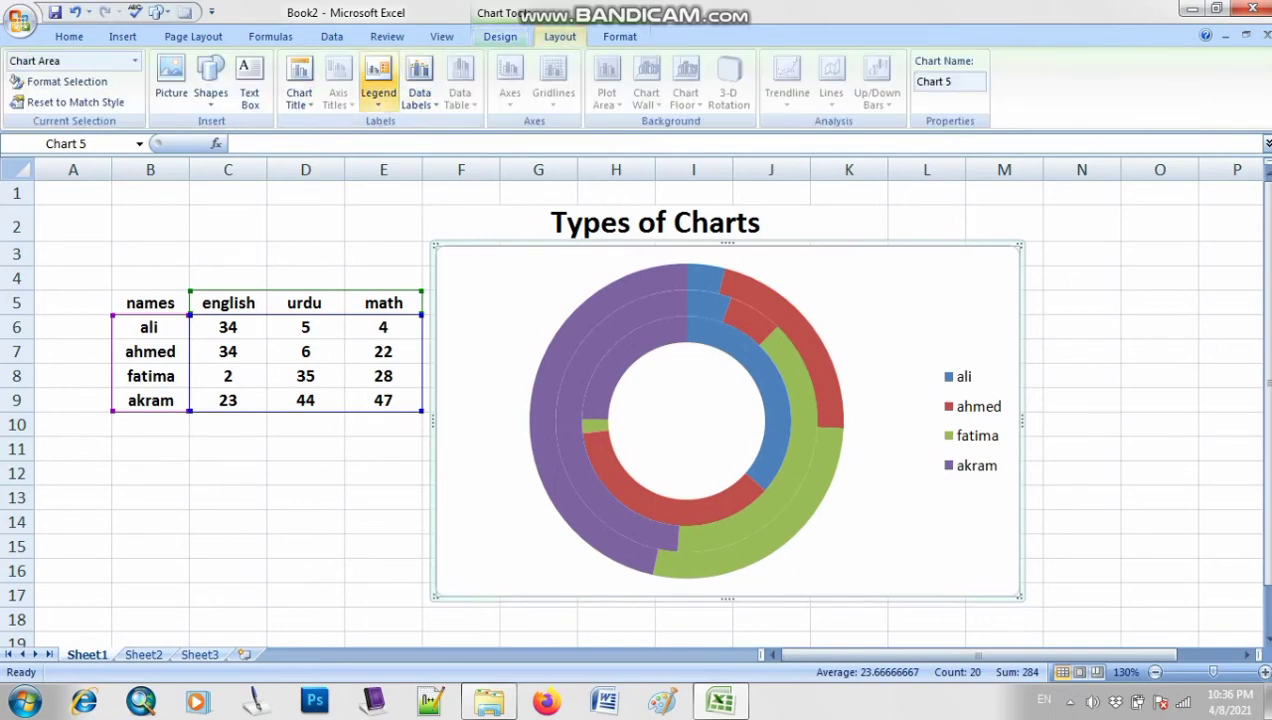
click(299, 88)
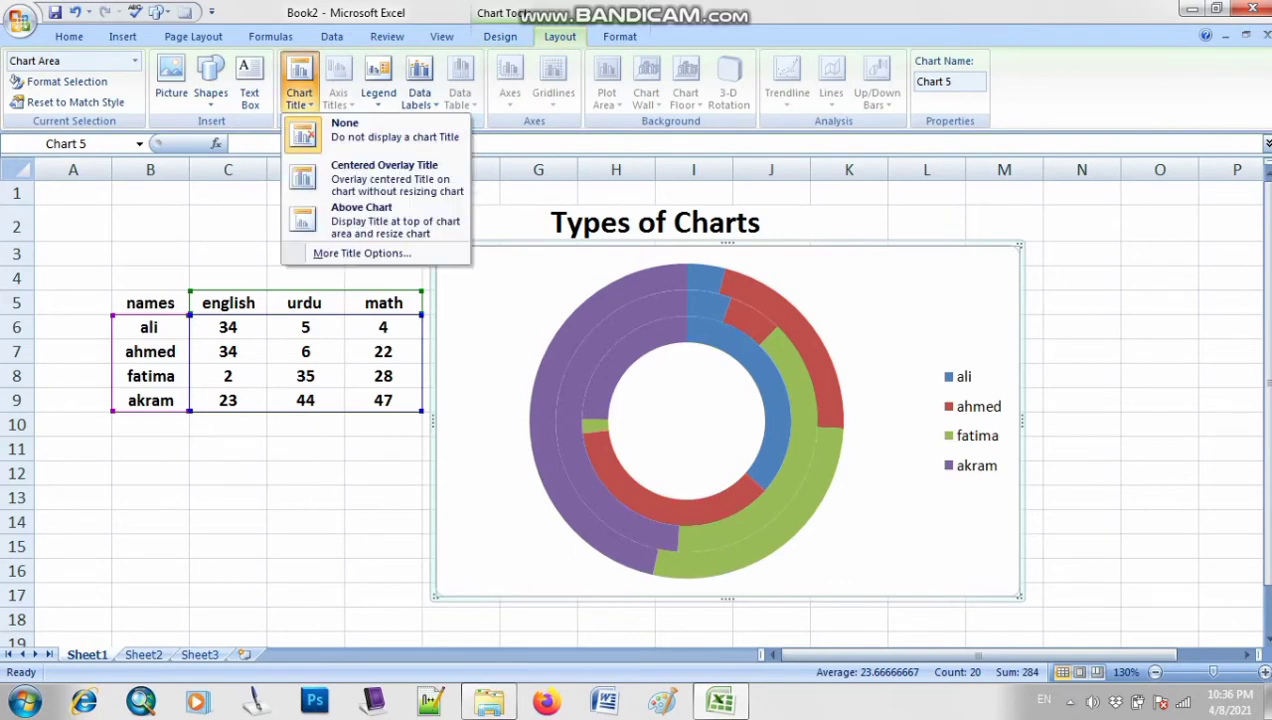
click(419, 88)
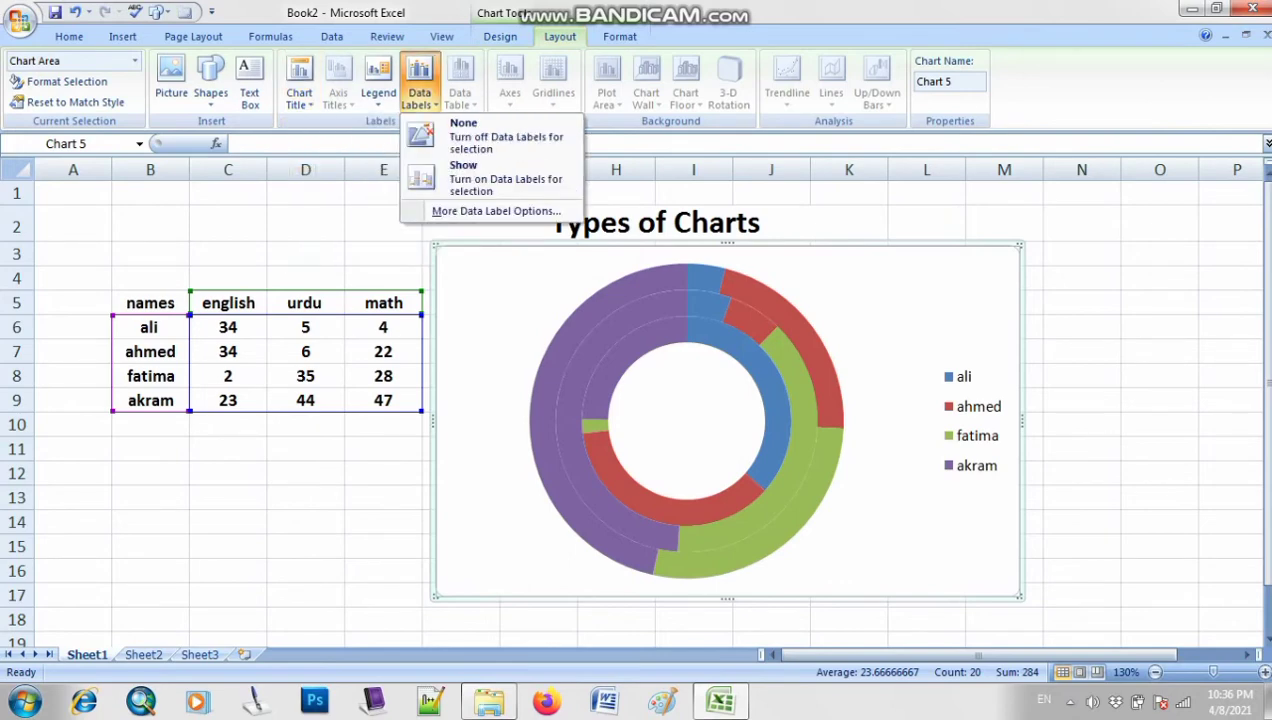
click(299, 88)
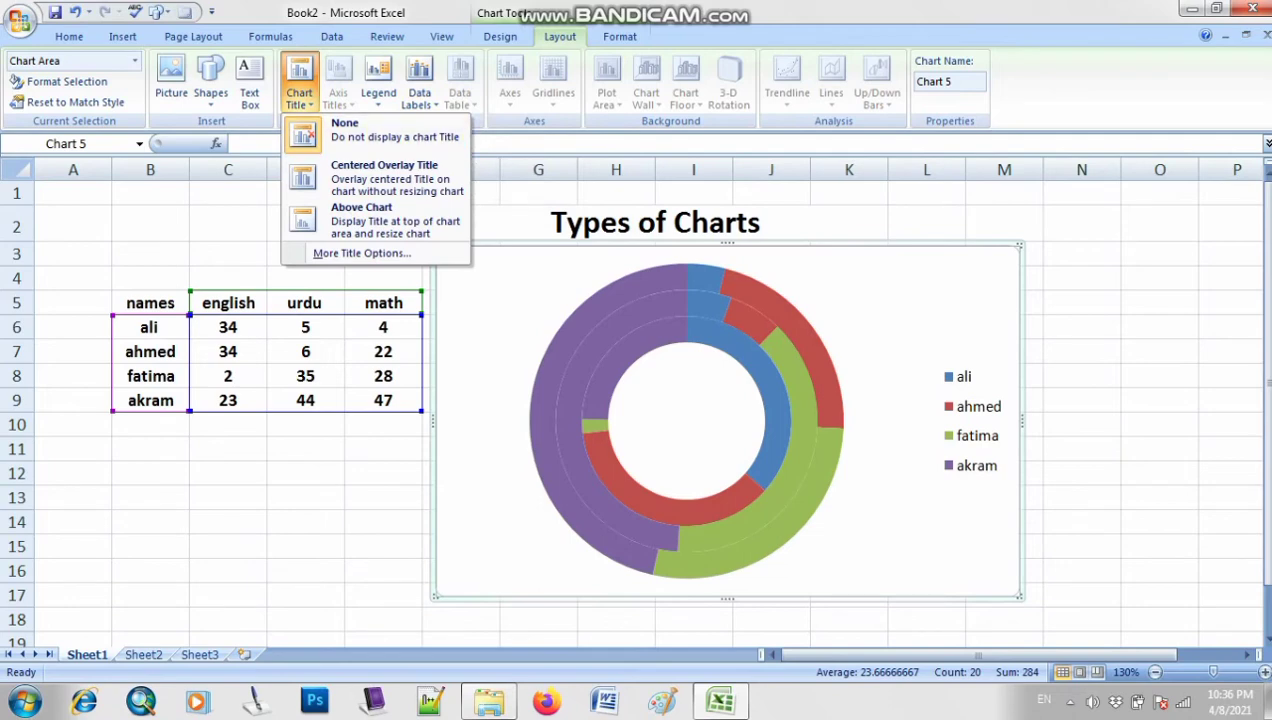
click(763, 532)
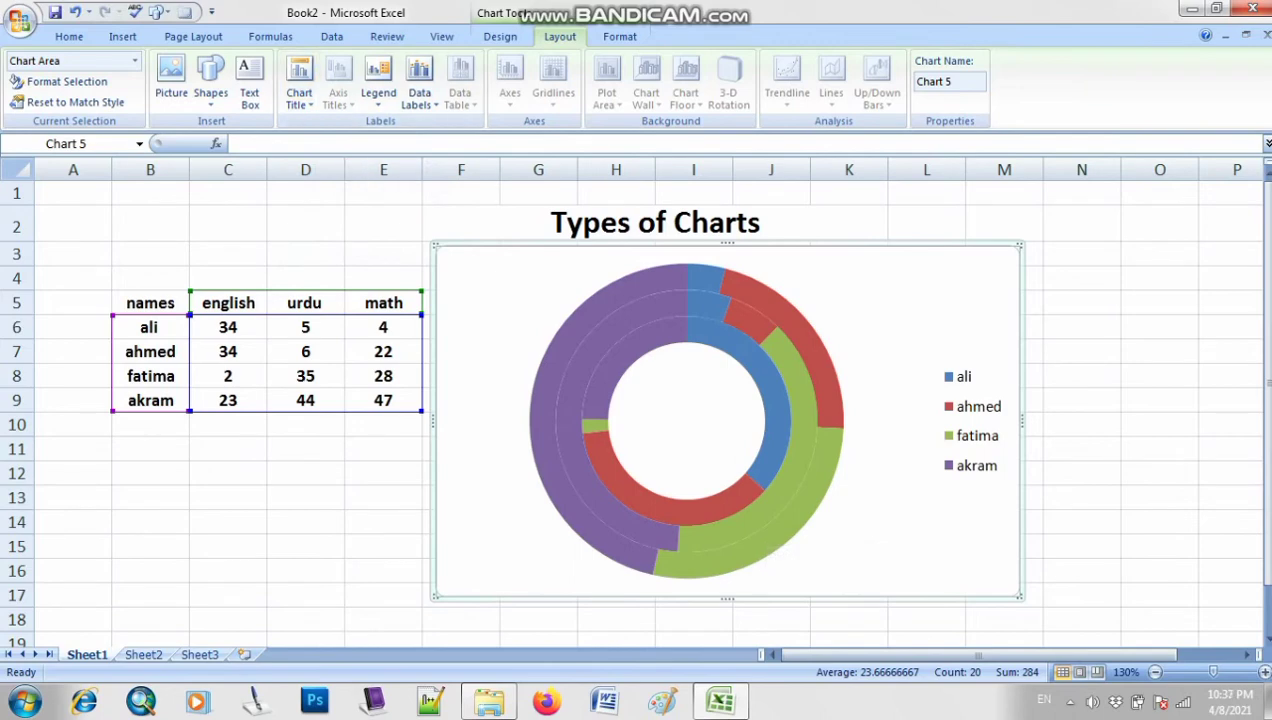
click(804, 504)
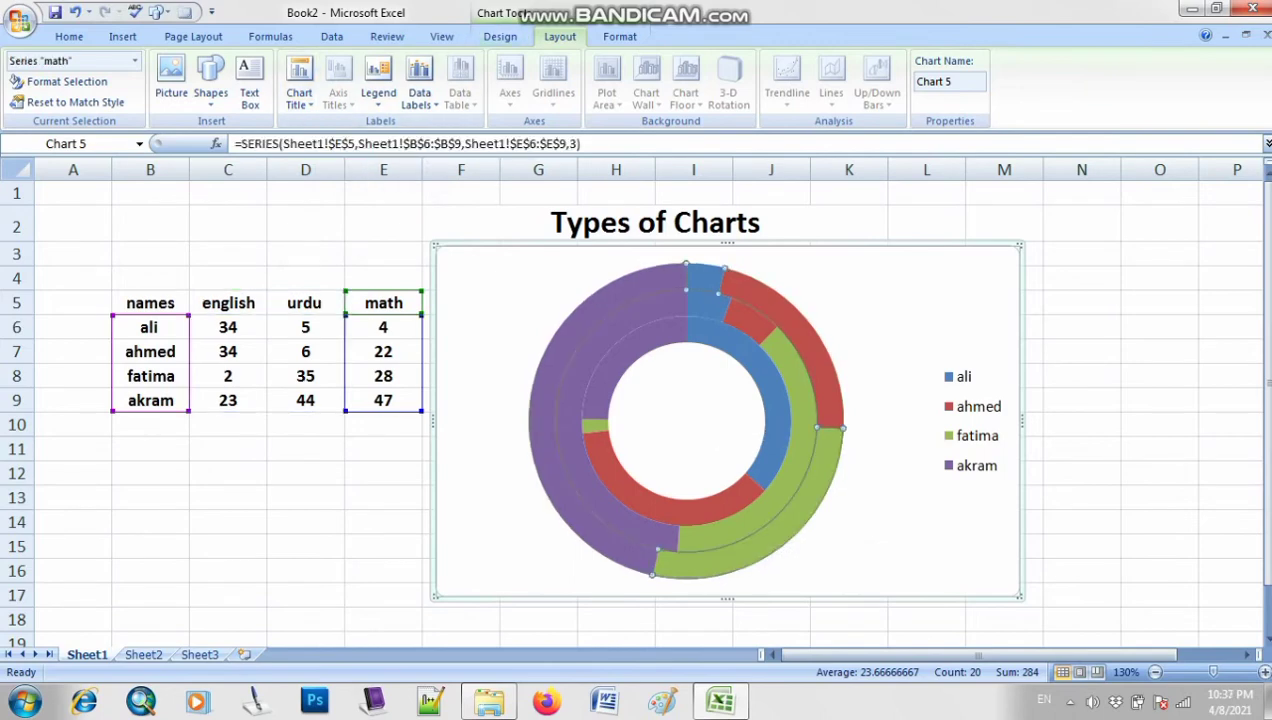
click(419, 88)
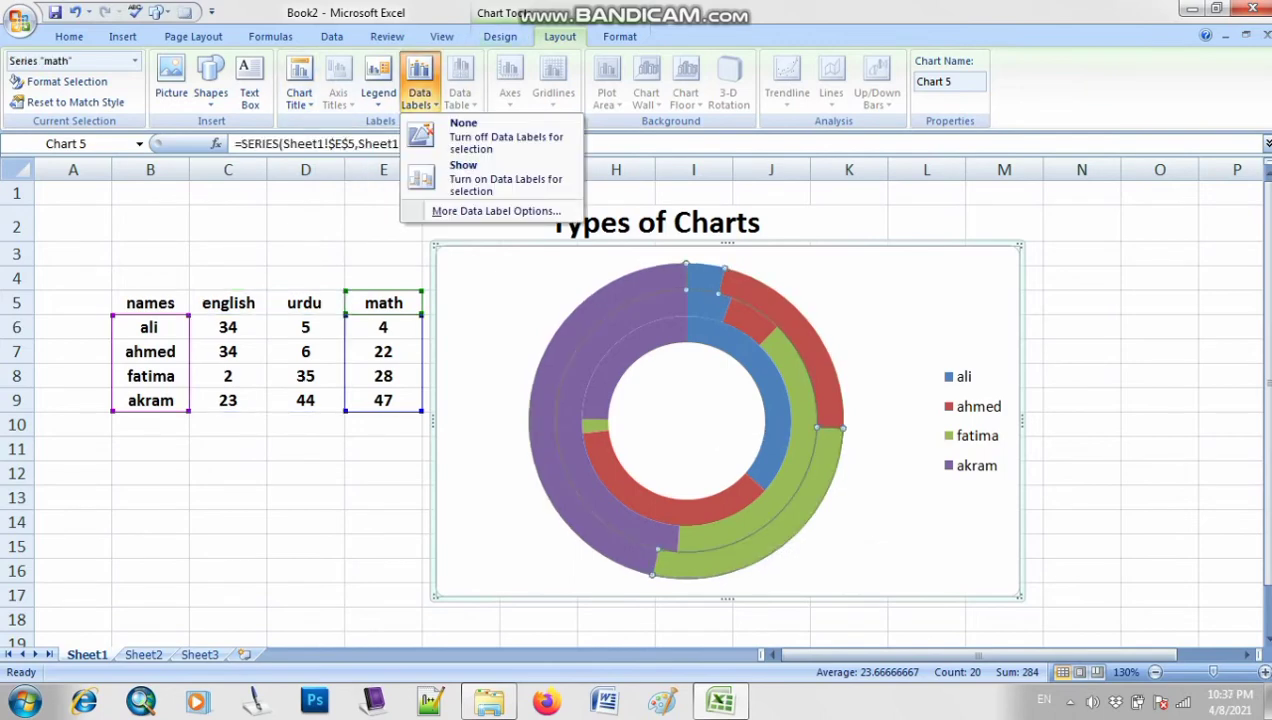
click(578, 318)
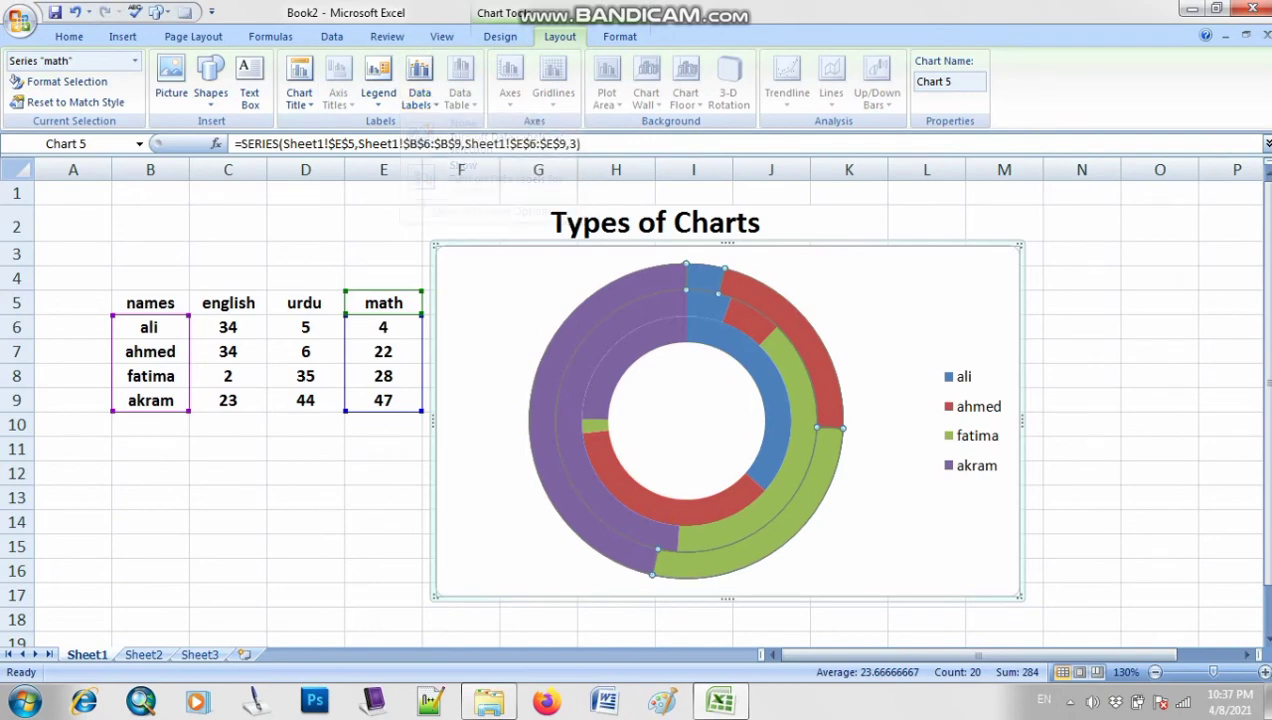
Try repositioning the doughnut's plot area and the chart frame, and undo both moves
drag(557, 297, 578, 313)
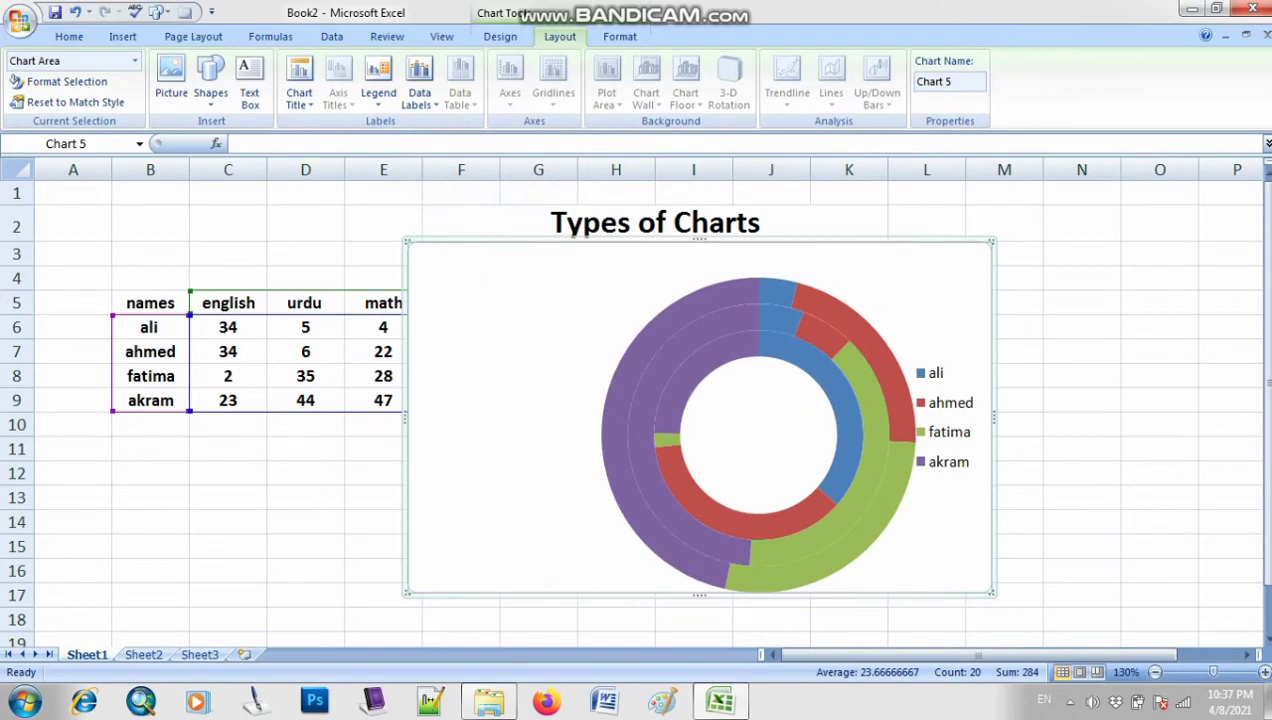
key(ctrl+z)
key(ctrl+z)
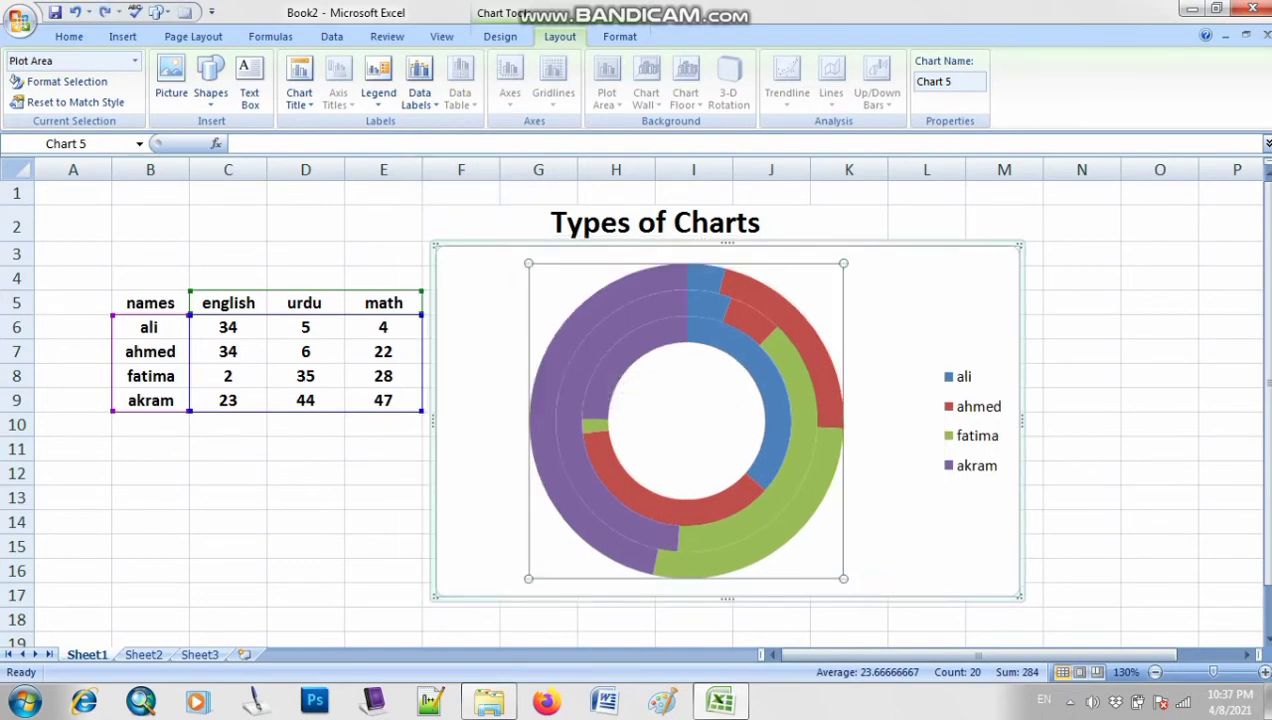
Return to the Excel workbook and examine the math and urdu rings of the doughnut chart
click(1070, 702)
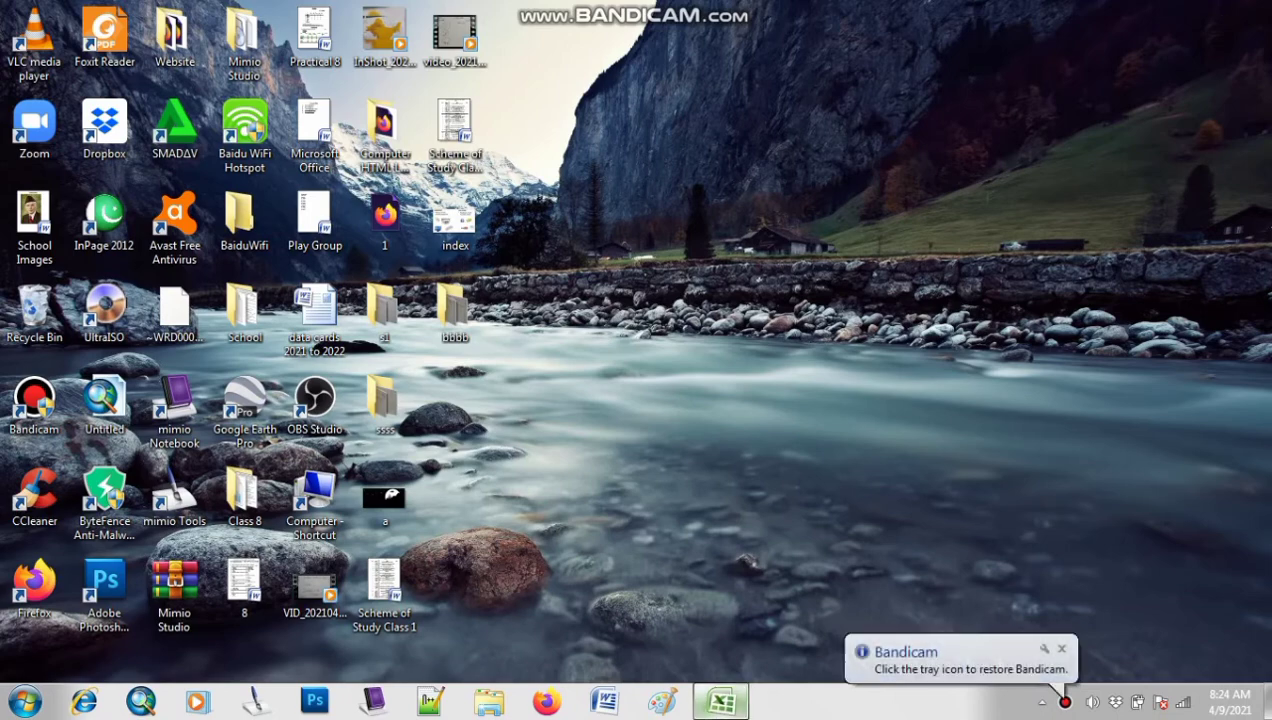
click(720, 701)
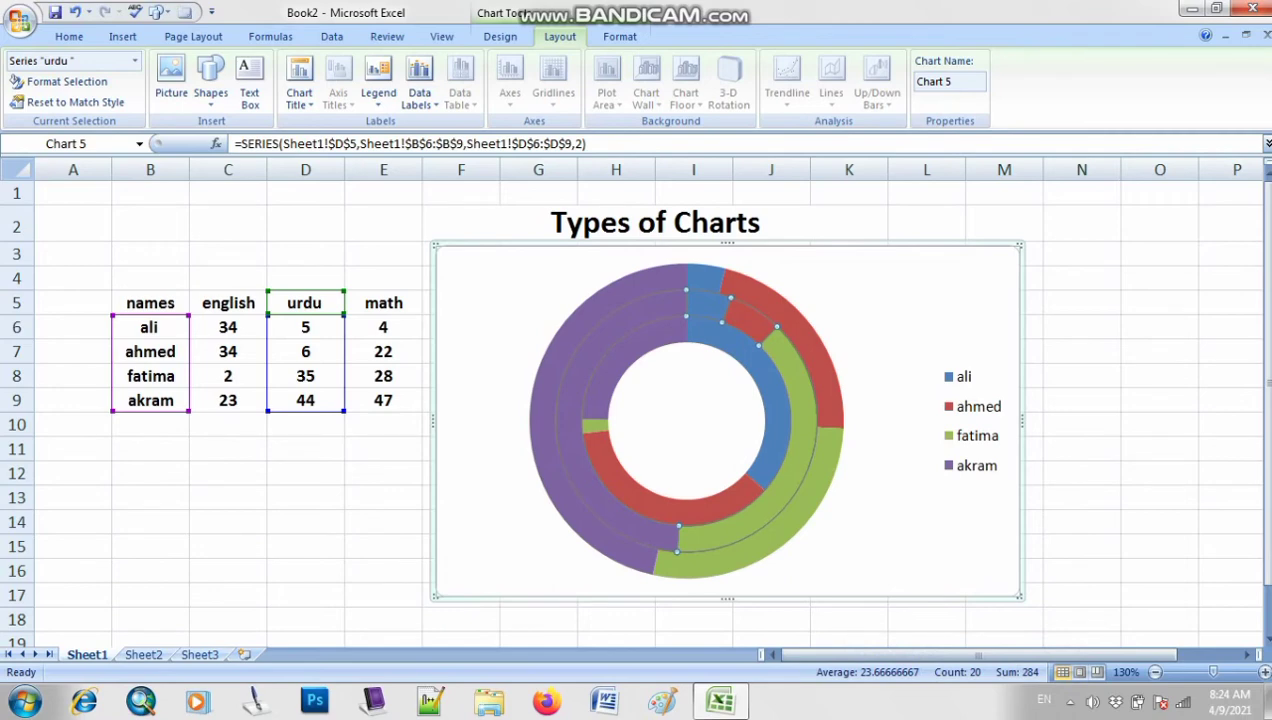
click(822, 475)
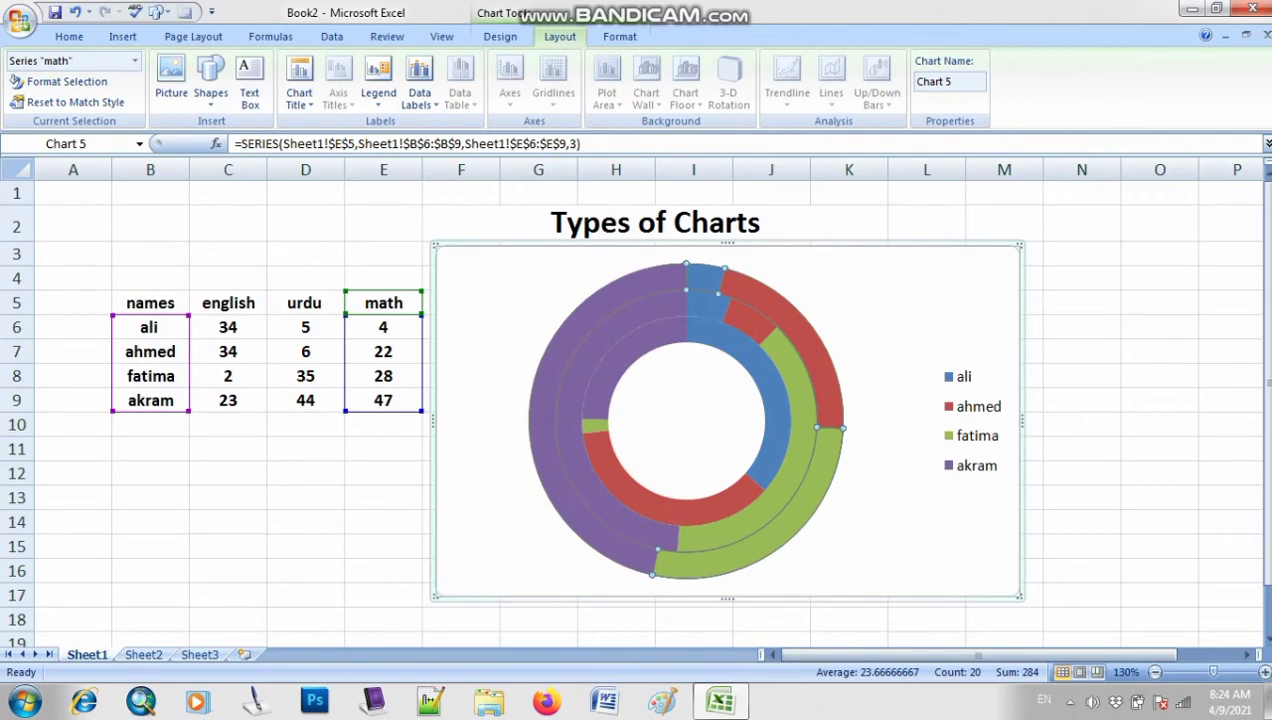
click(815, 485)
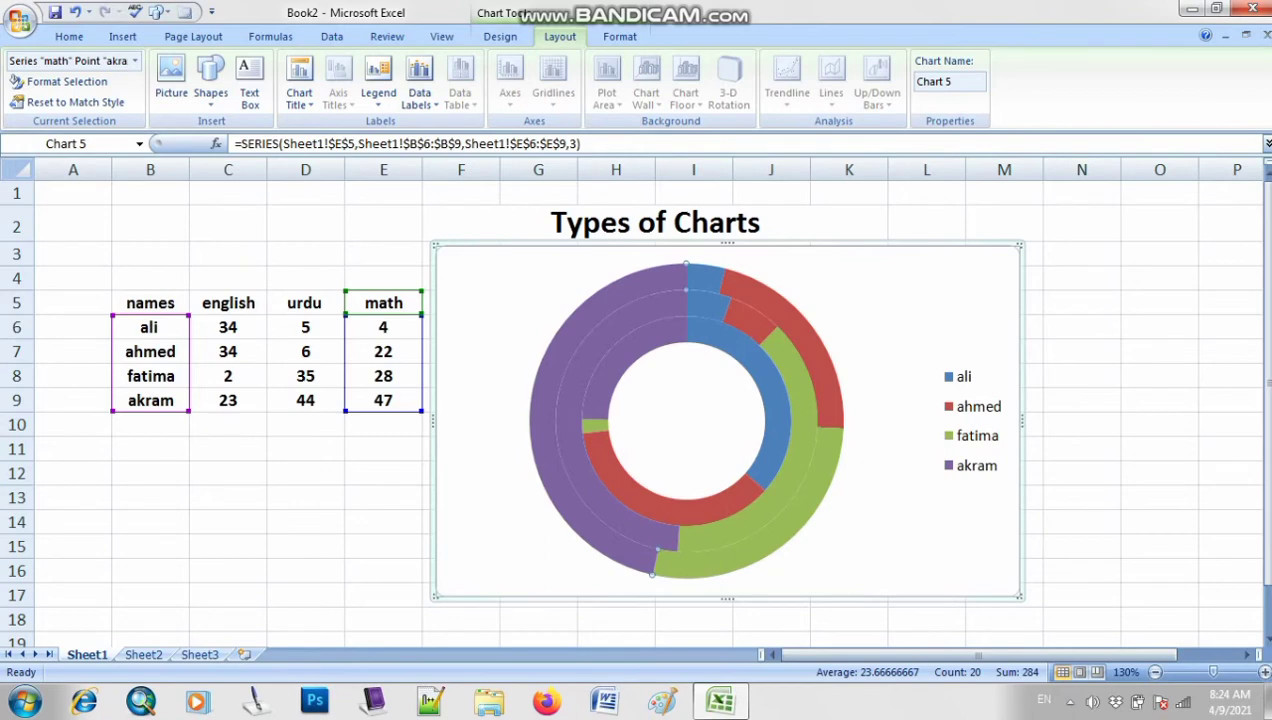
click(652, 570)
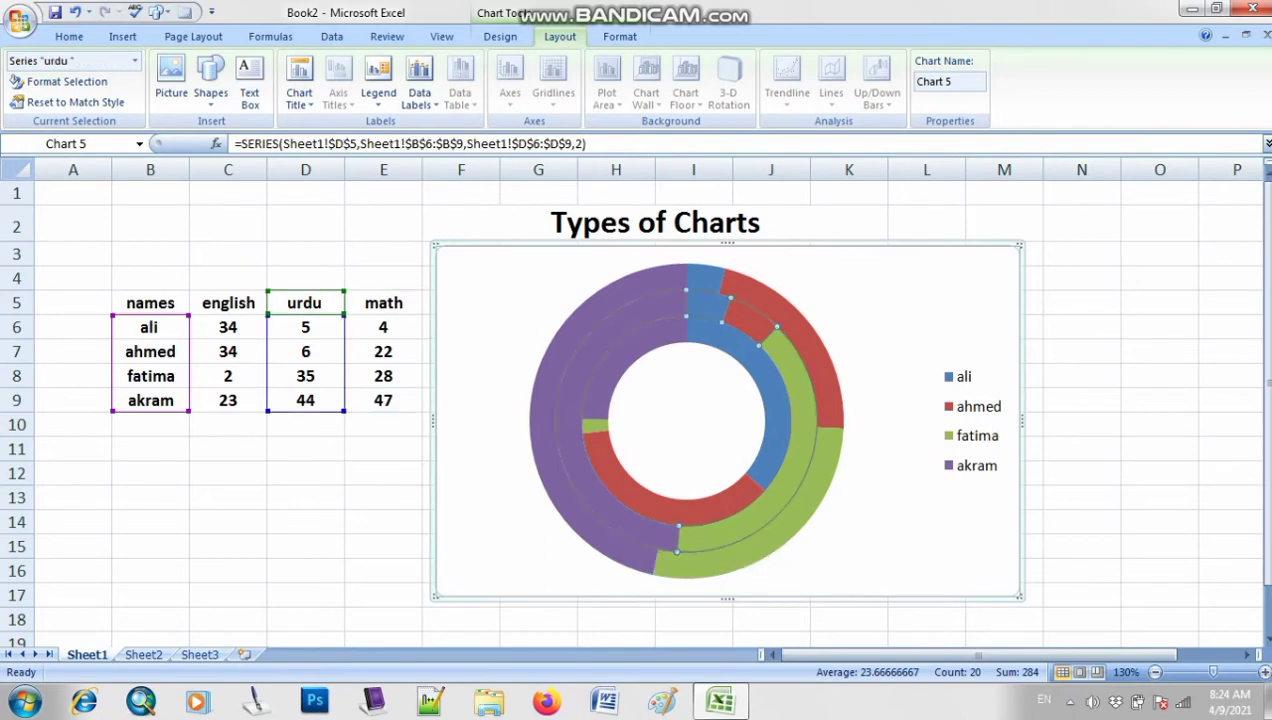
click(738, 556)
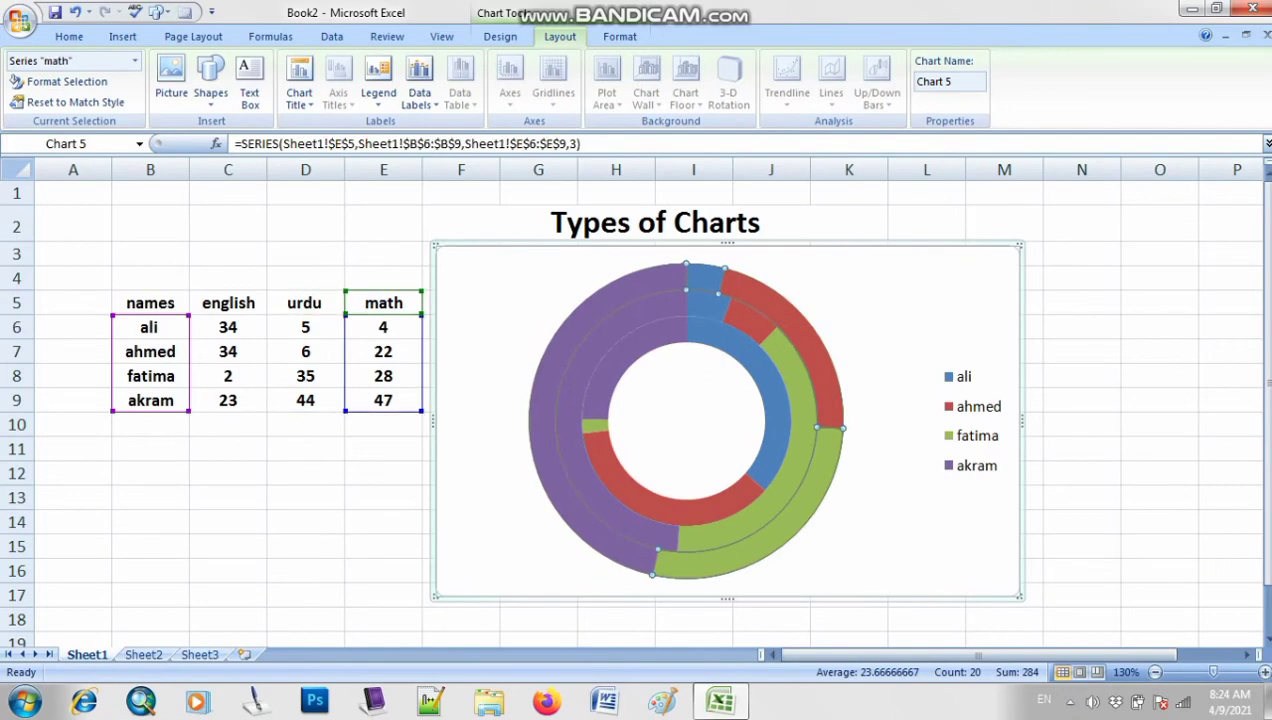
Look through the column and bar chart types without choosing one, and delete the doughnut chart from the sheet
click(893, 520)
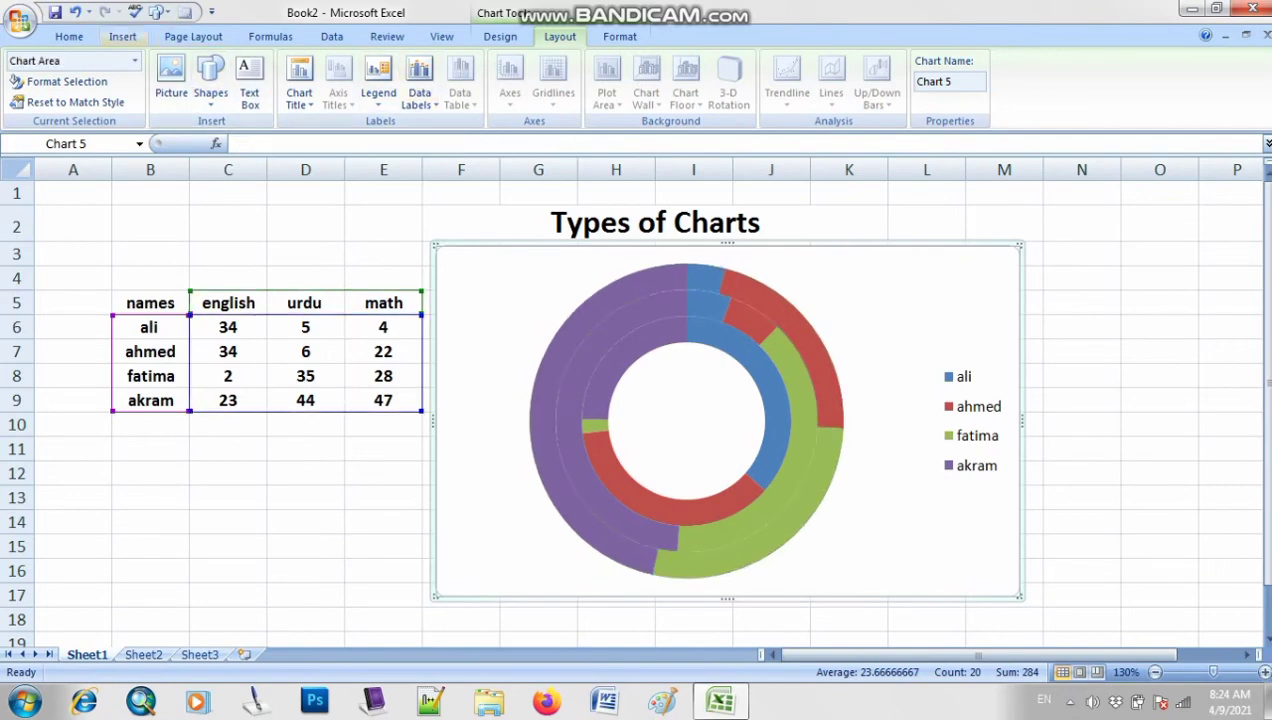
click(122, 36)
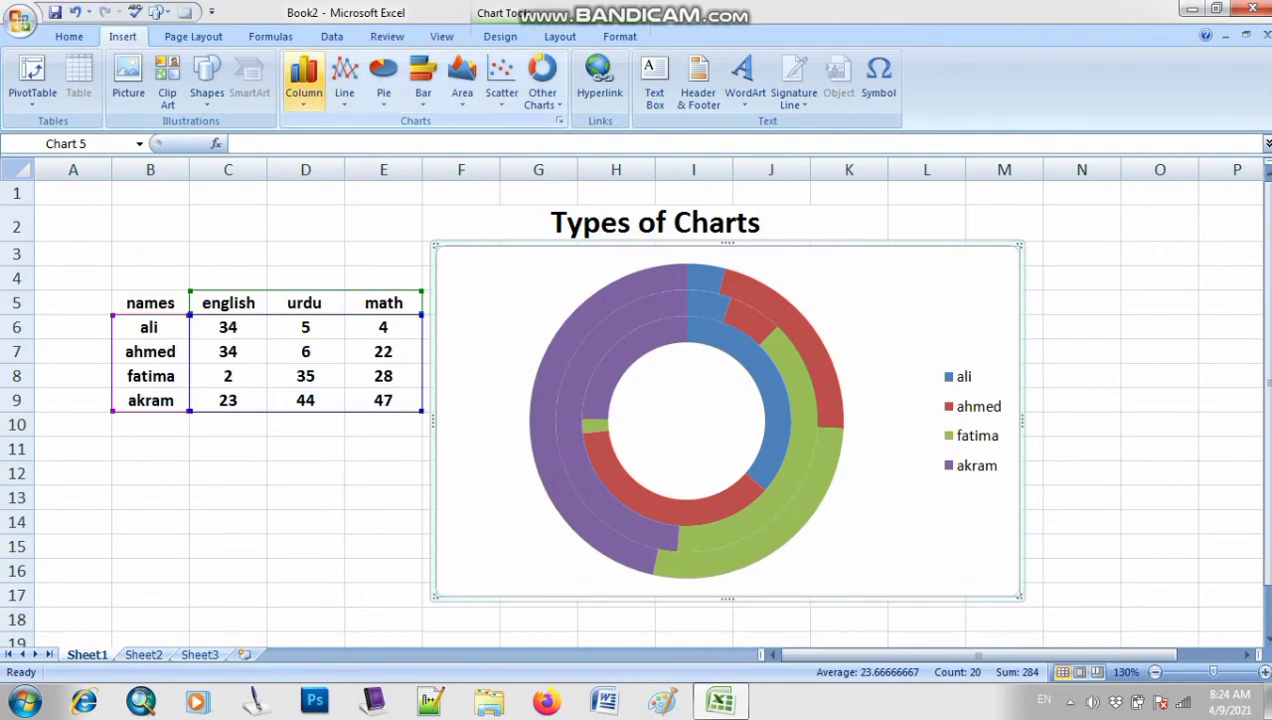
click(303, 80)
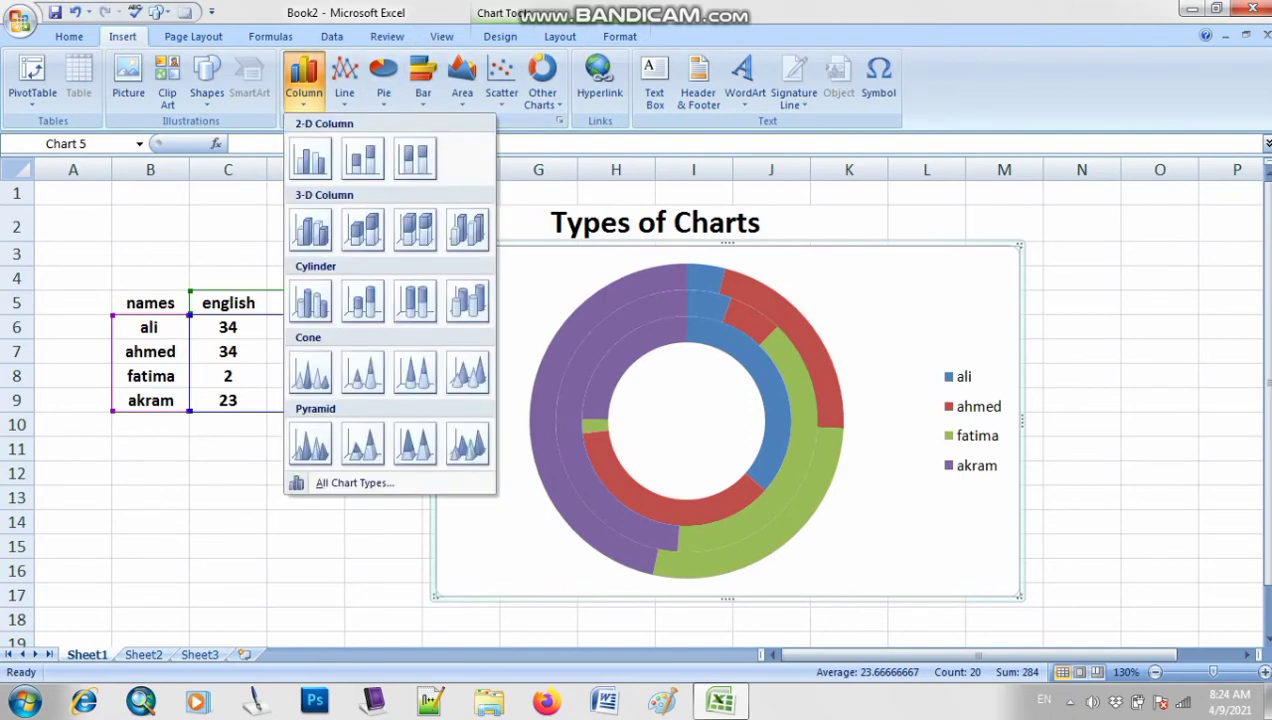
click(423, 80)
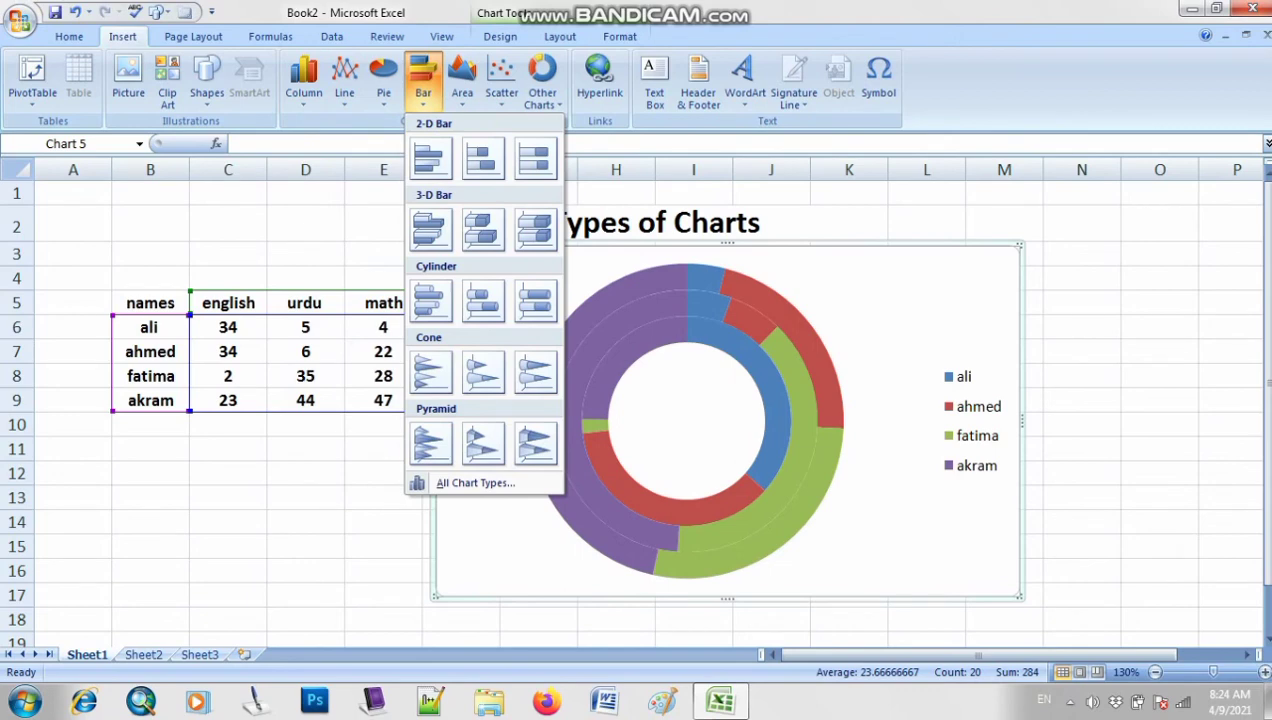
click(477, 535)
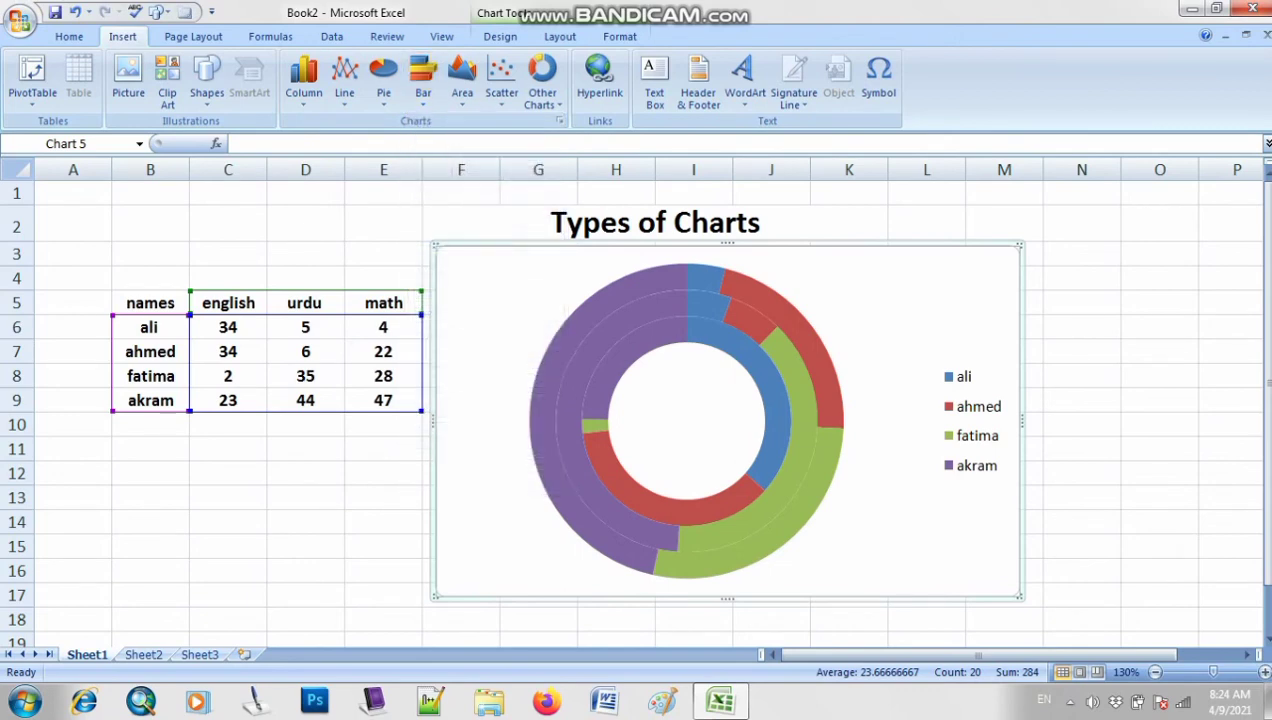
key(Delete)
click(228, 425)
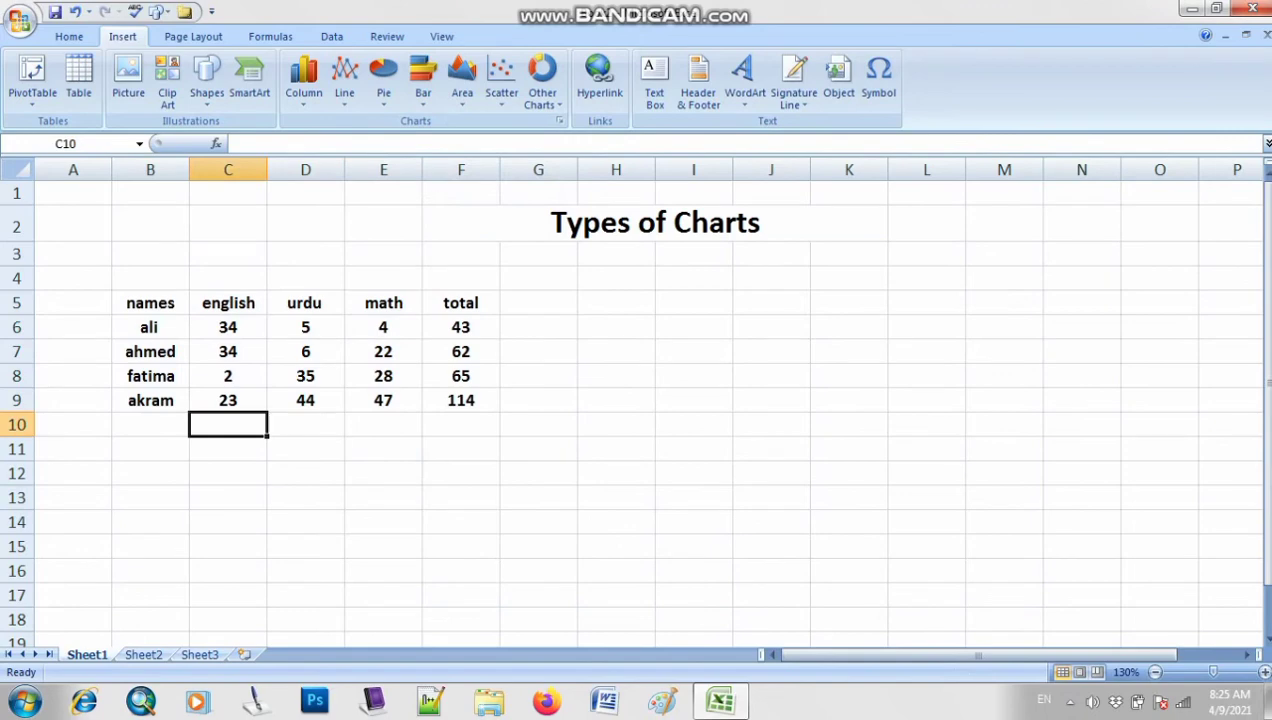
Insert a 2-D clustered bar chart from the names, english, urdu and math data in B5:E9
double_click(150, 303)
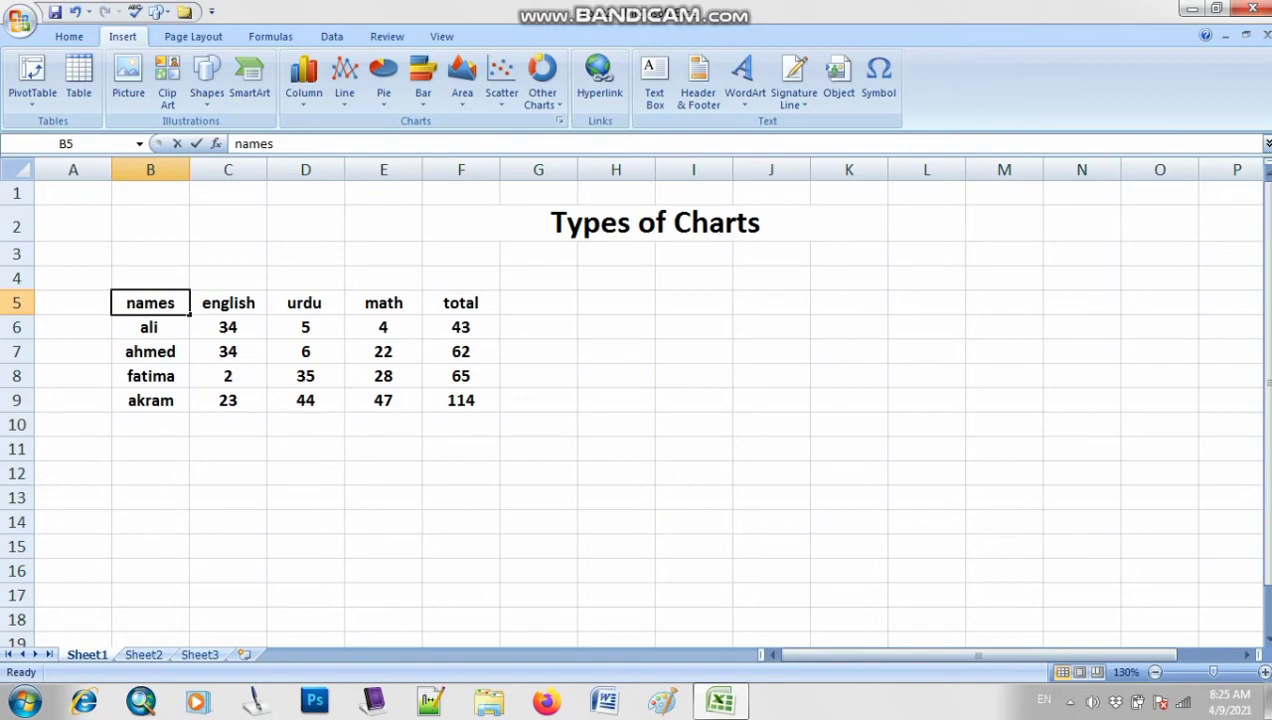
drag(145, 303, 383, 400)
click(157, 303)
click(150, 254)
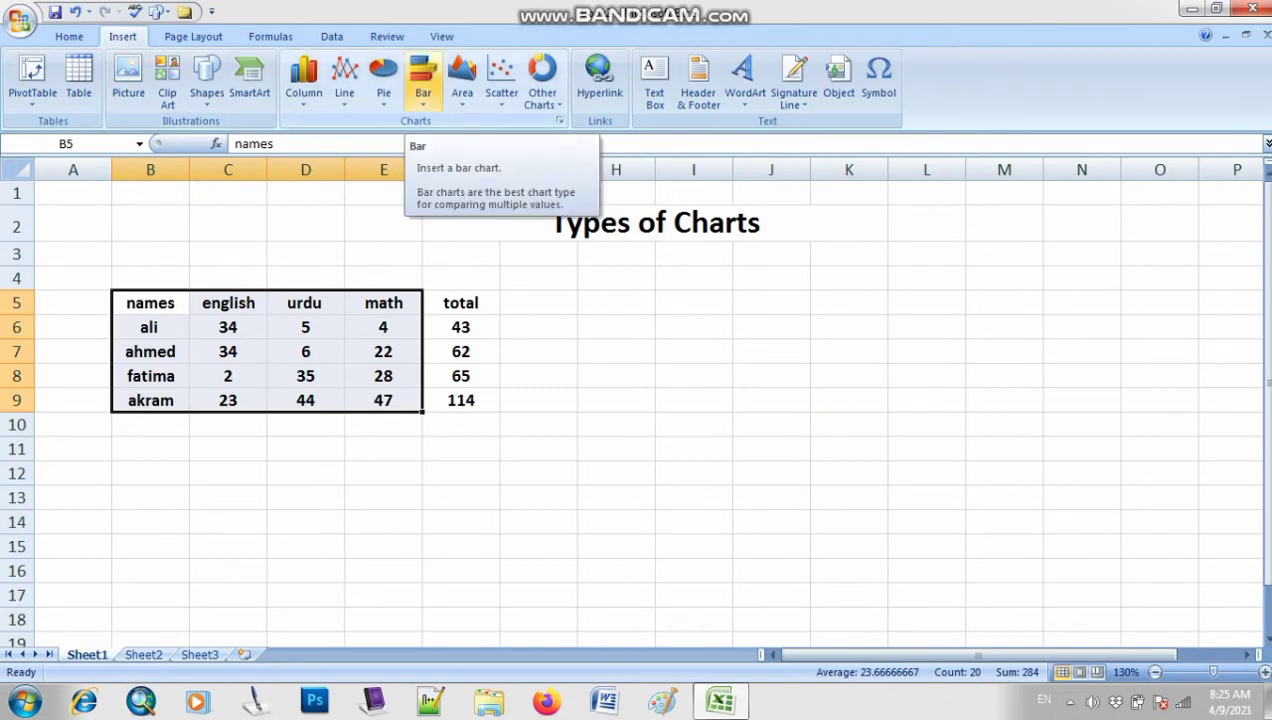
click(423, 80)
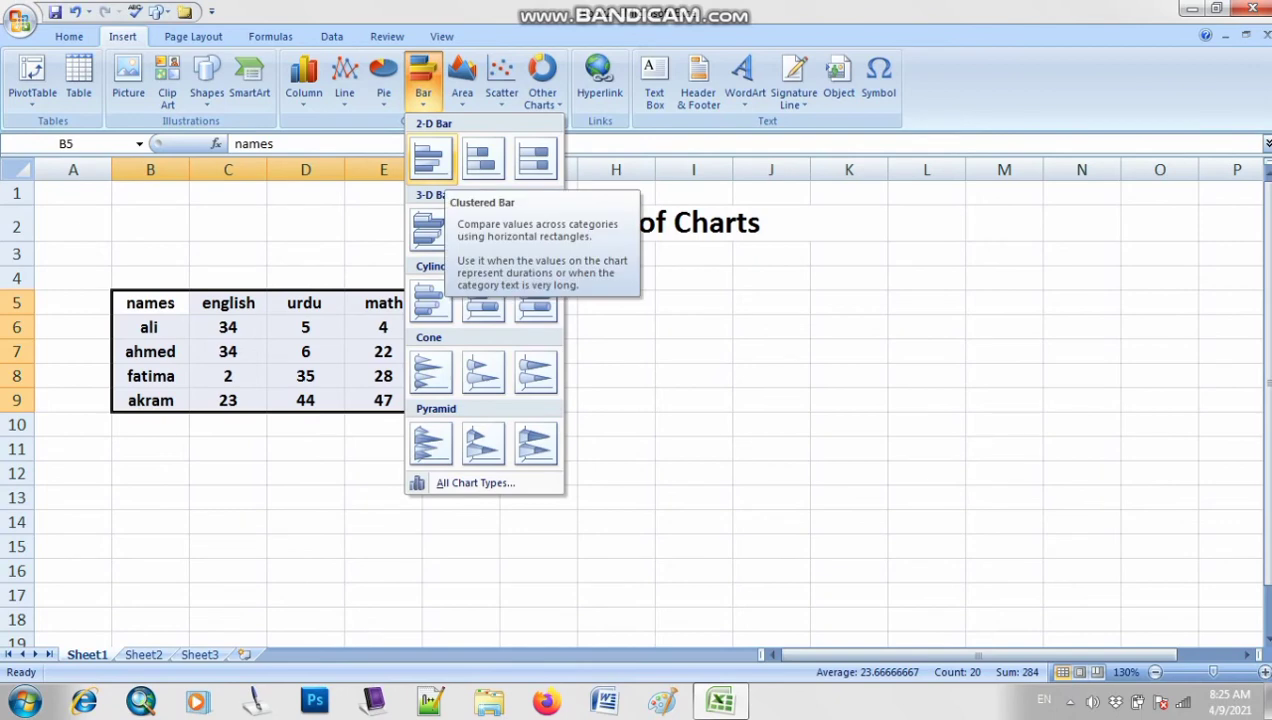
click(431, 158)
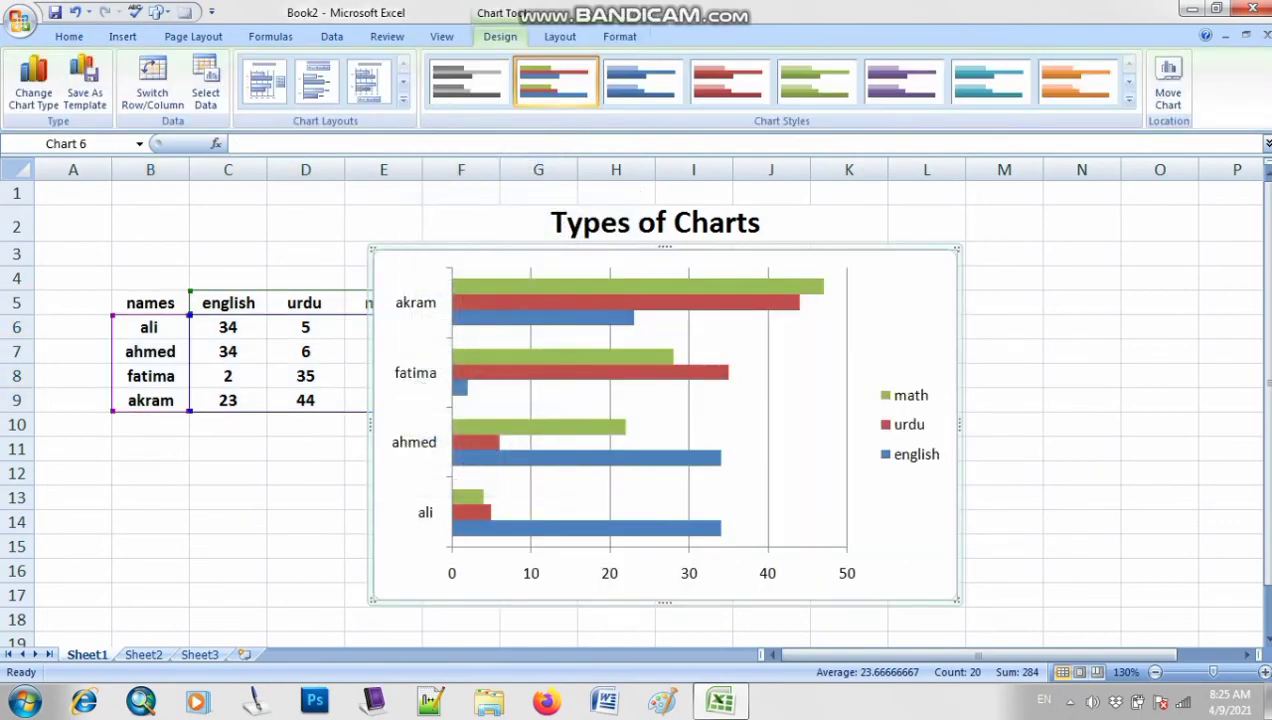
Select the math series in the clustered bar chart to examine its bars, and clear the selection
right_click(935, 515)
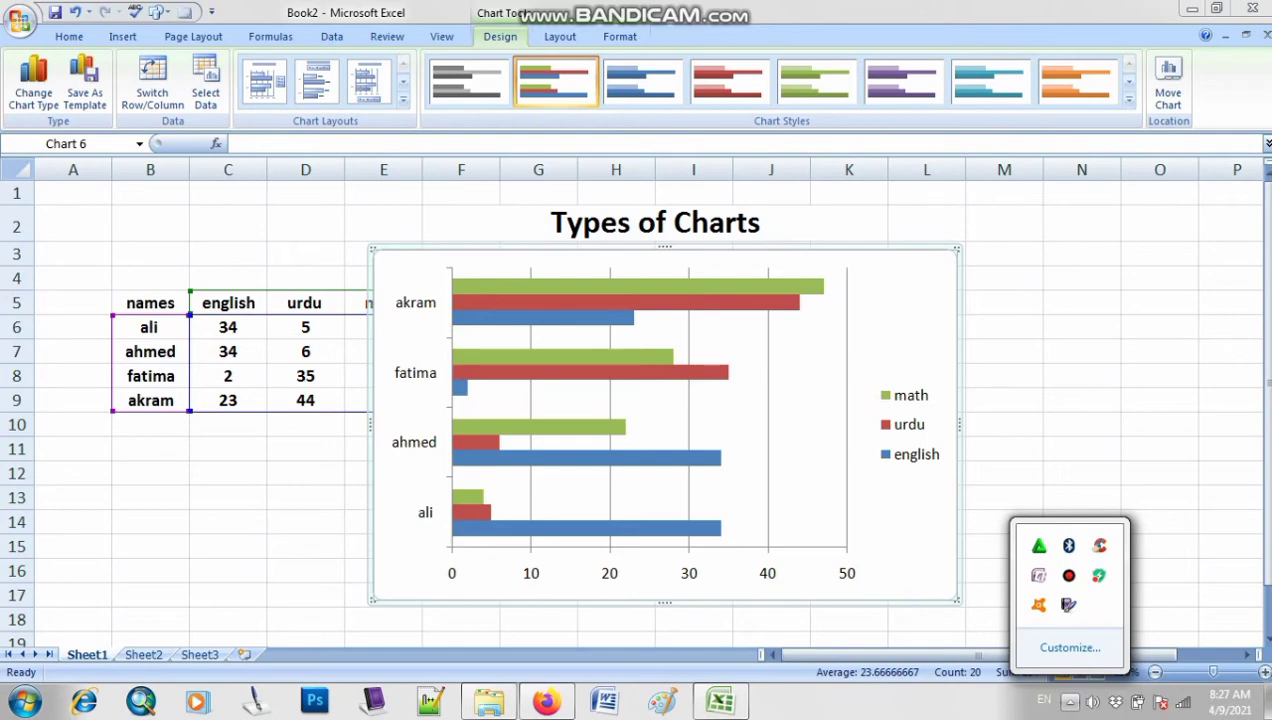
click(765, 400)
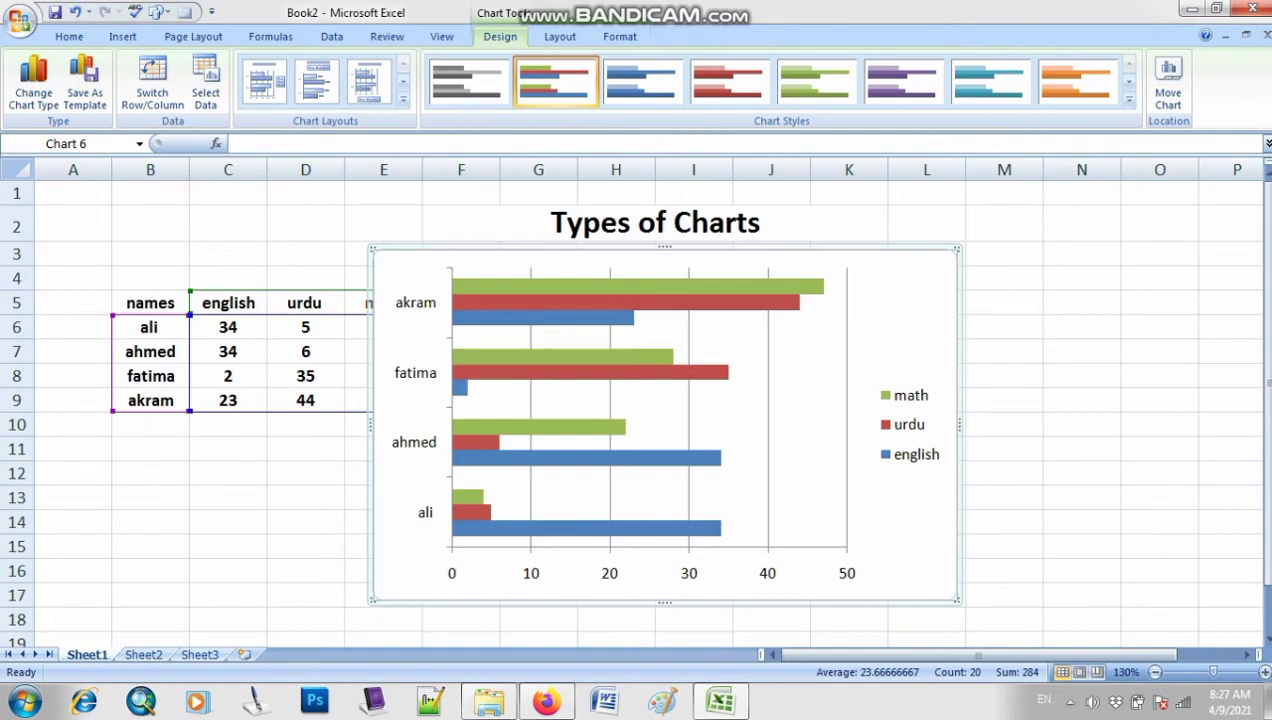
click(703, 373)
click(640, 357)
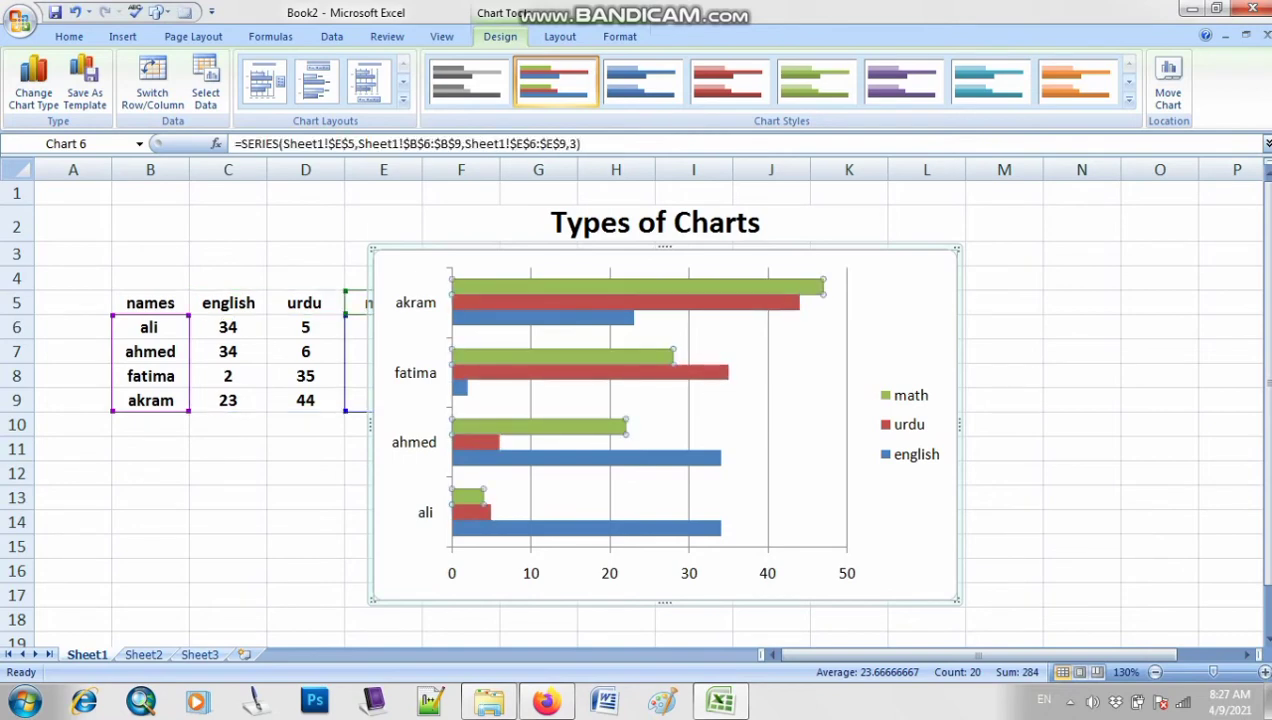
click(886, 568)
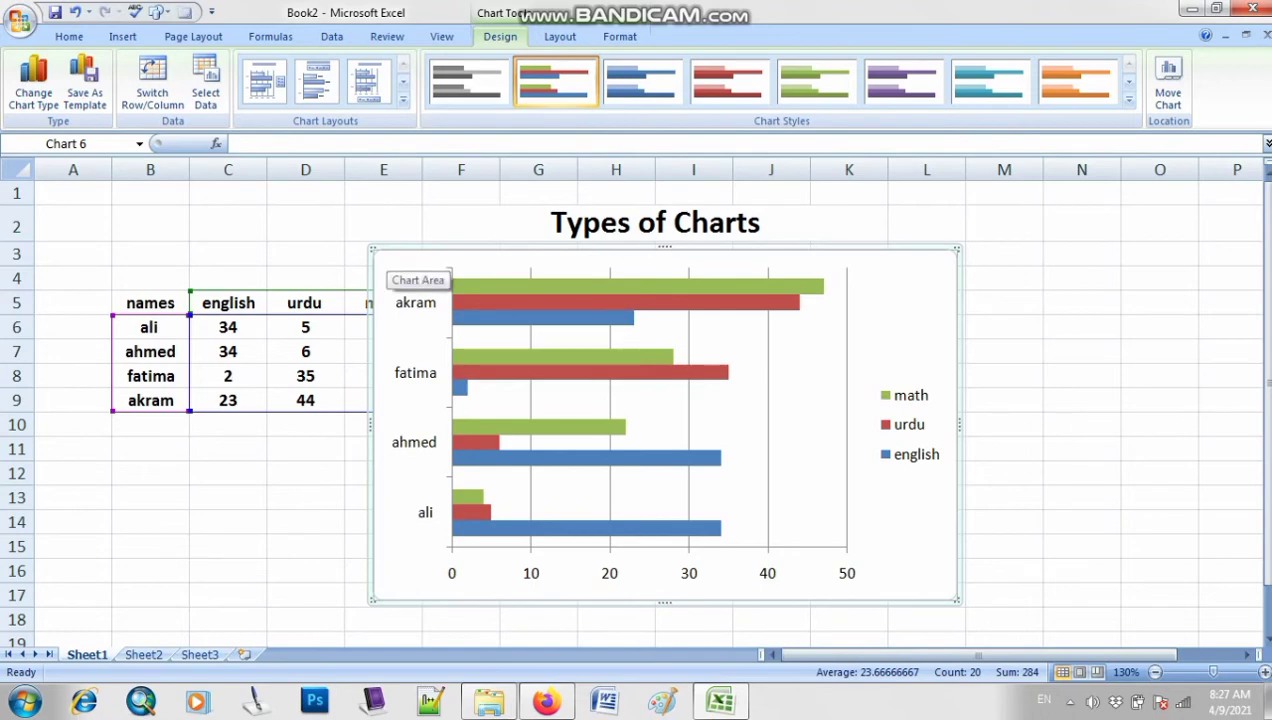
Try moving the clustered bar chart, undo the move, and examine the values of individual bars
drag(362, 291, 520, 291)
key(ctrl+z)
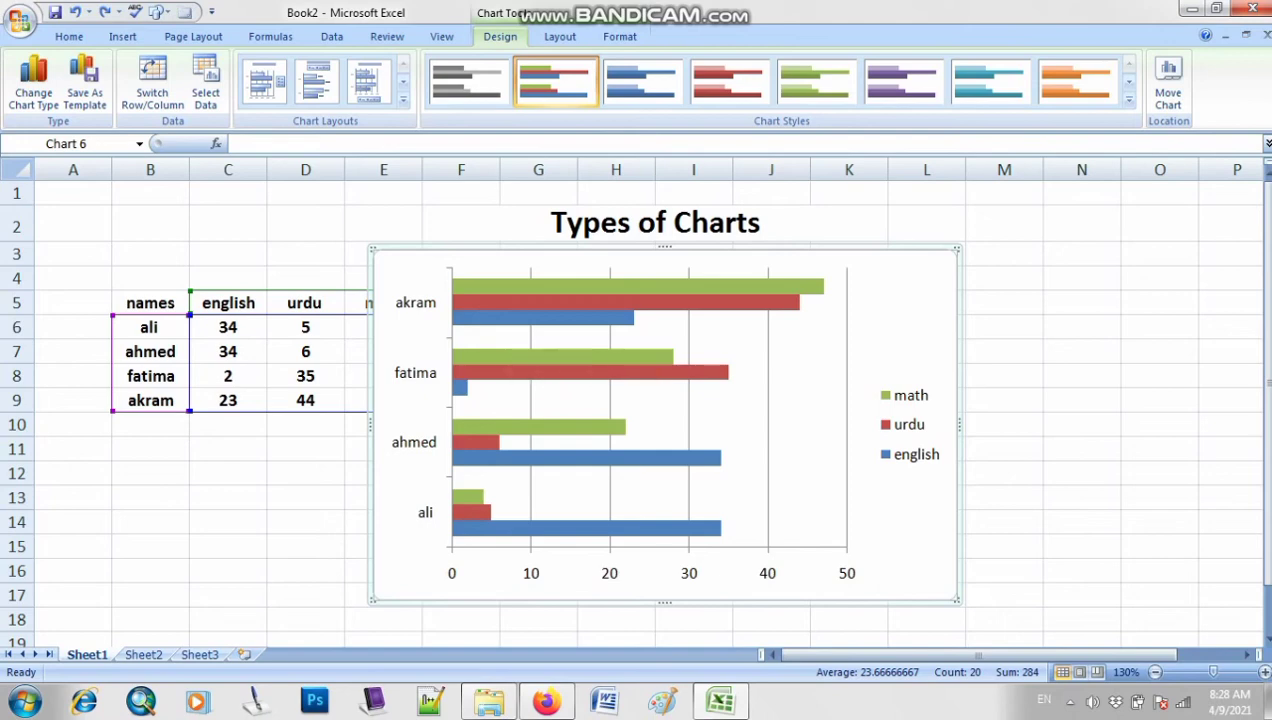
mouse_move(516, 287)
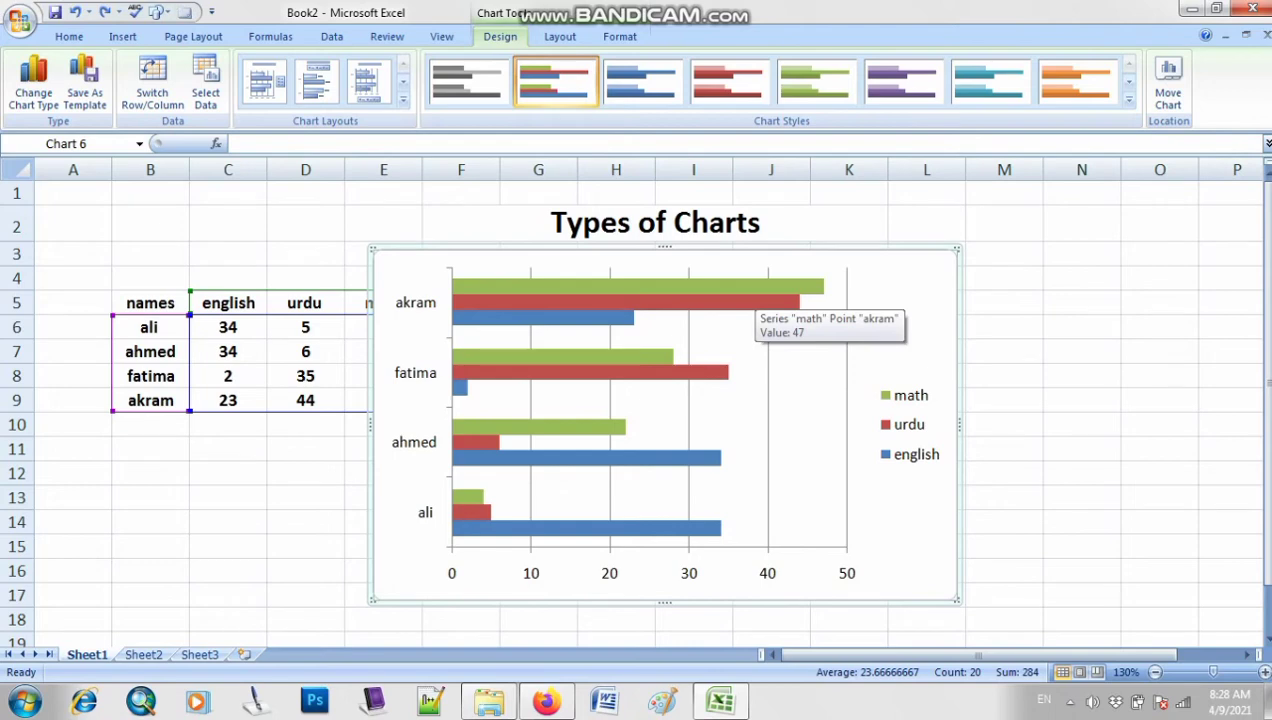
mouse_move(460, 388)
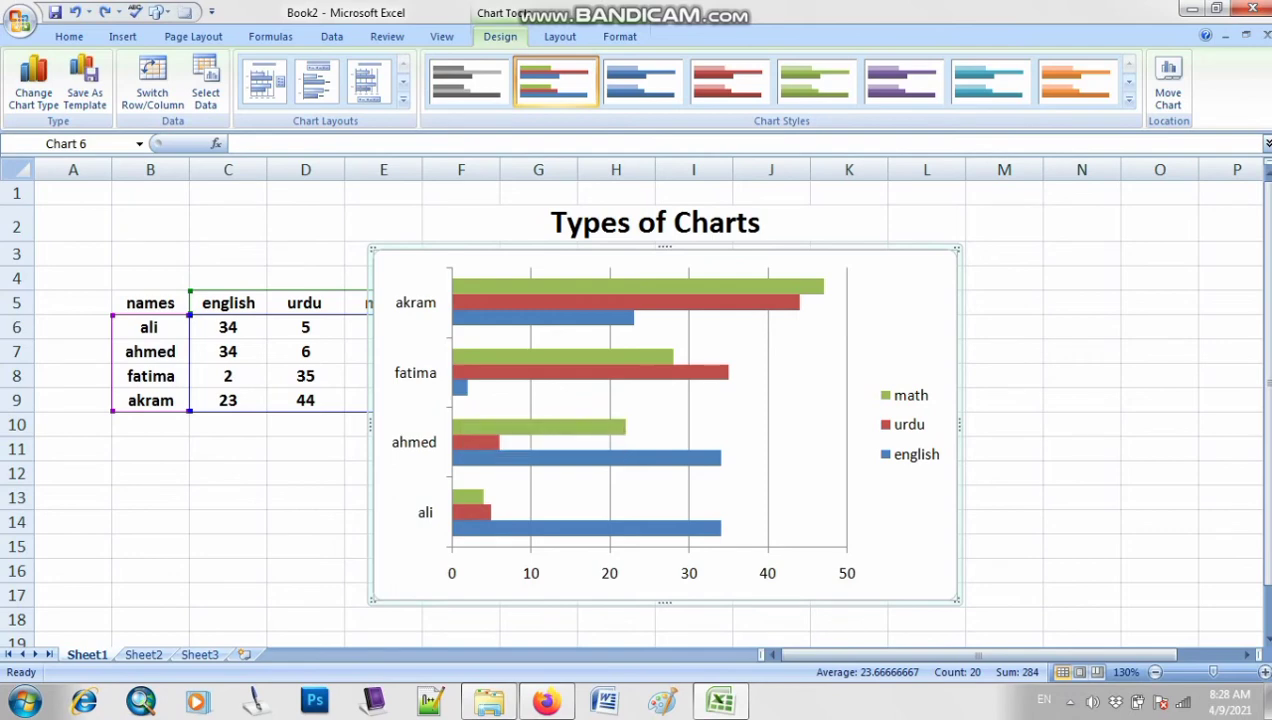
Move the bar chart clear of the table's math column and change it to a 2-D area chart
drag(906, 252, 1016, 269)
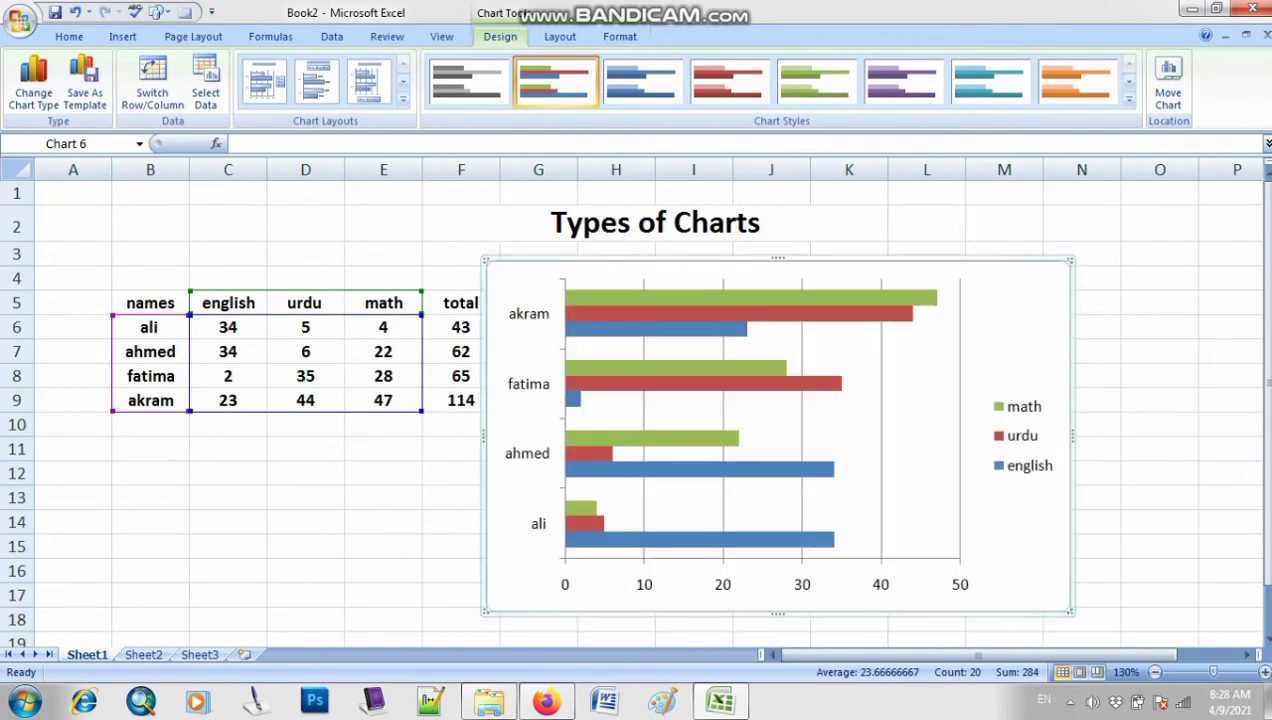
click(123, 36)
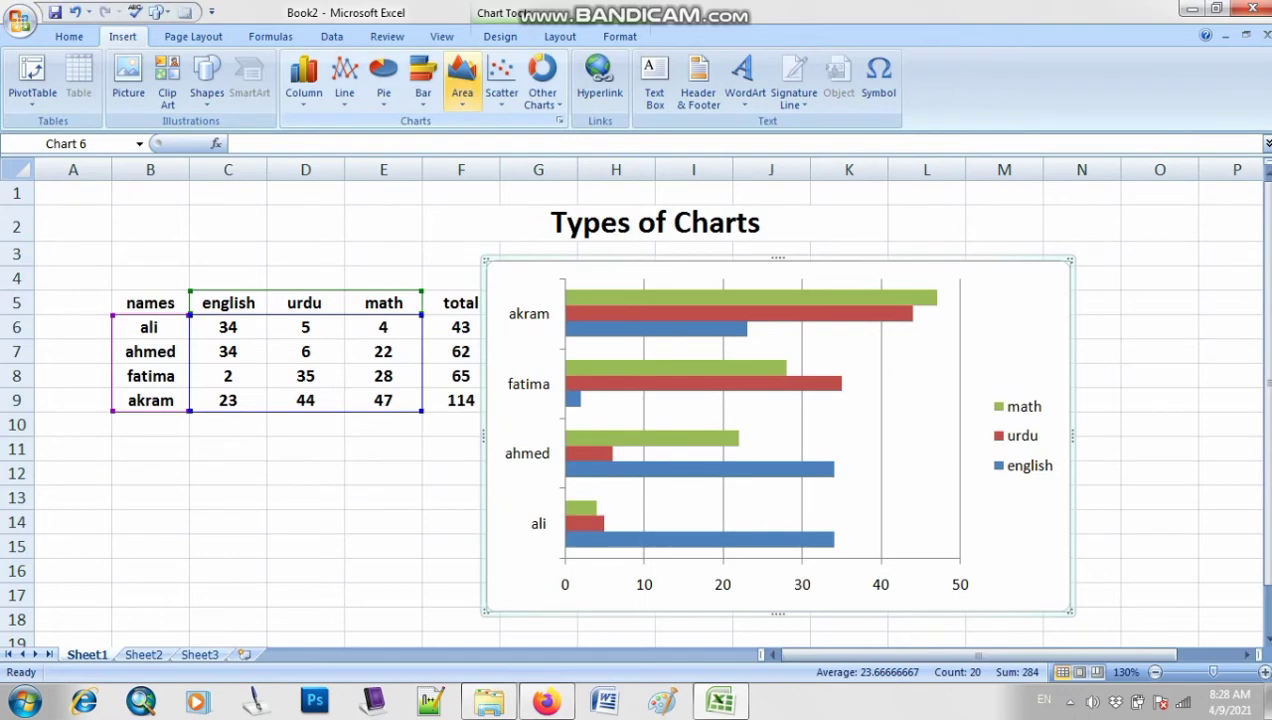
click(462, 82)
click(470, 158)
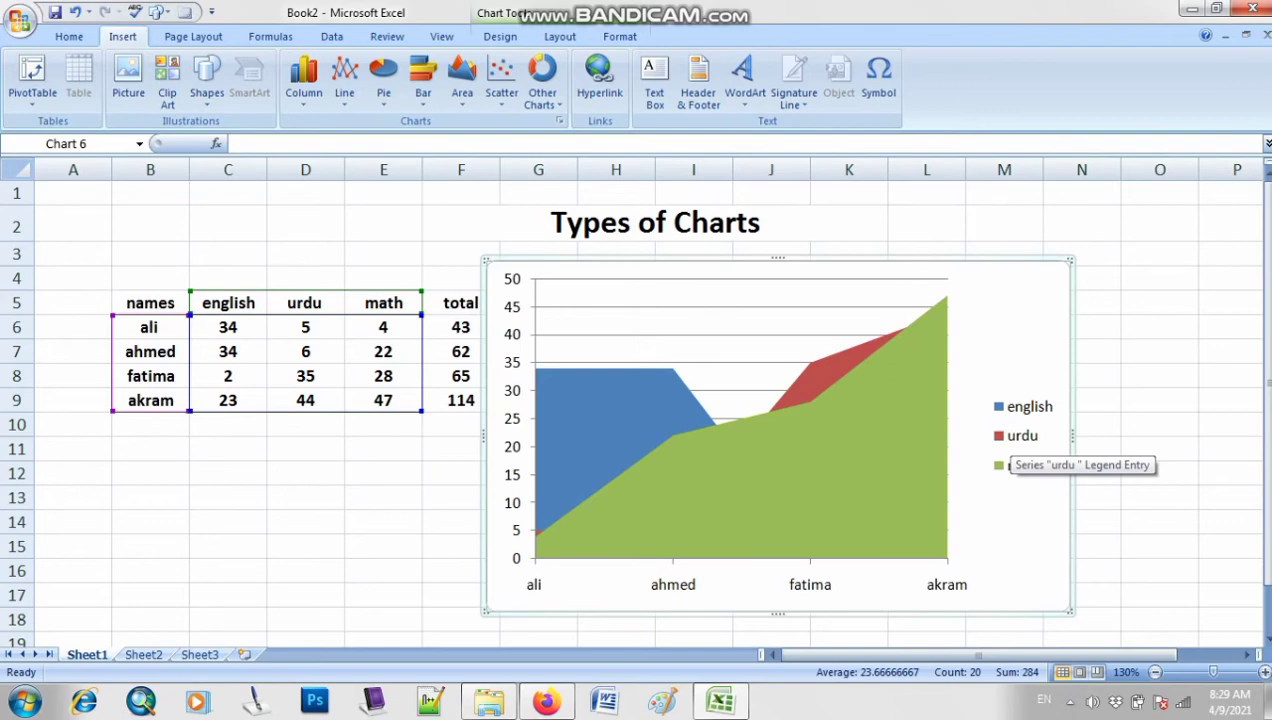
click(1005, 460)
click(1020, 525)
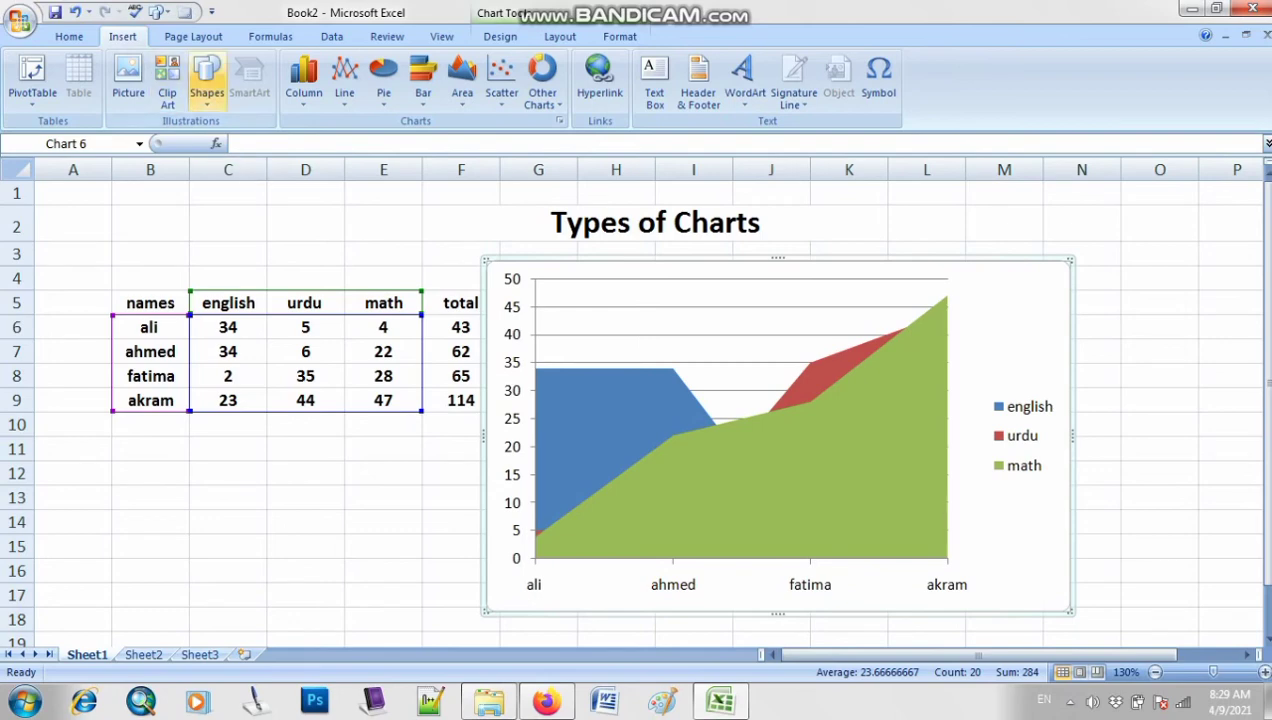
click(500, 36)
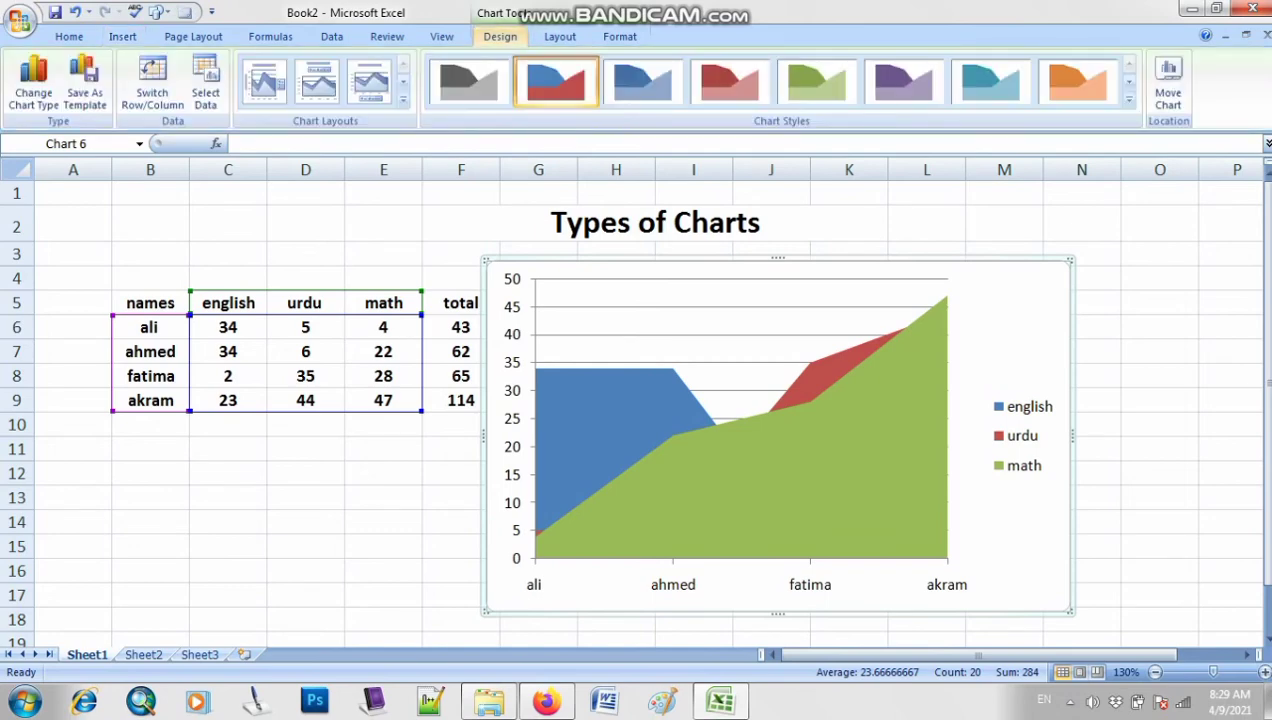
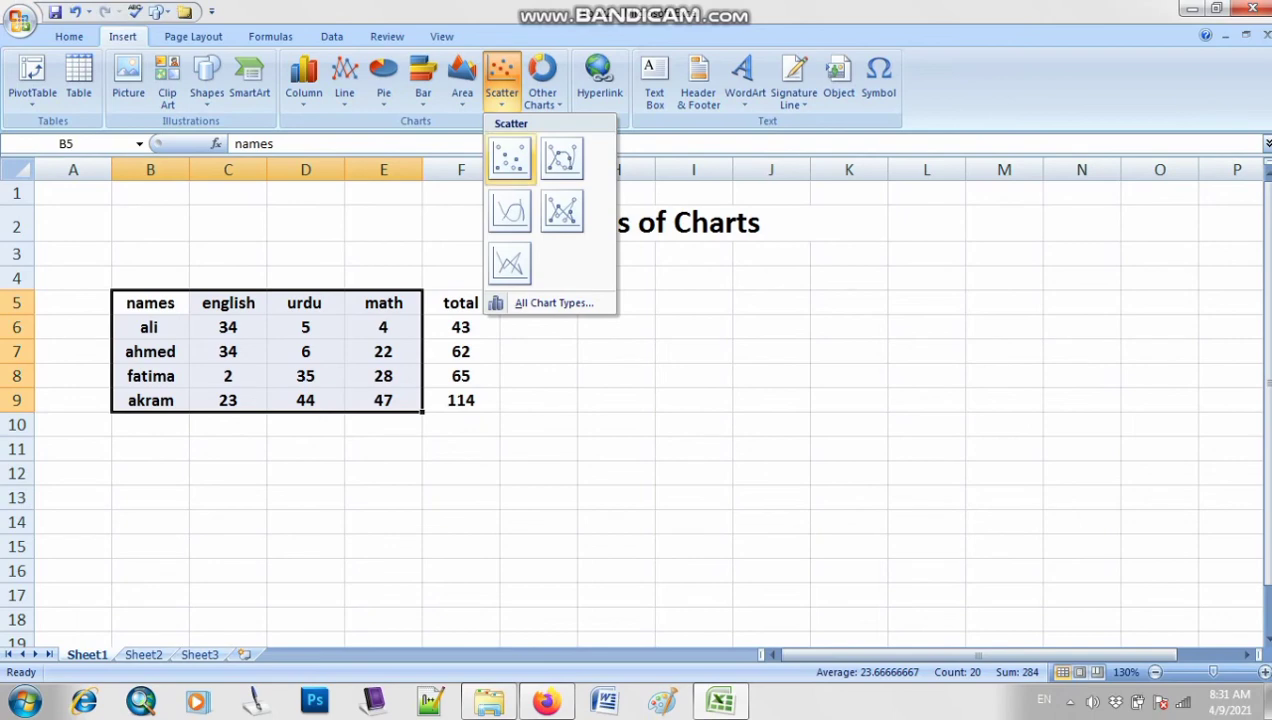
Insert a markers-only scatter chart from B5:E9 and move it clear of the table's math column
click(509, 157)
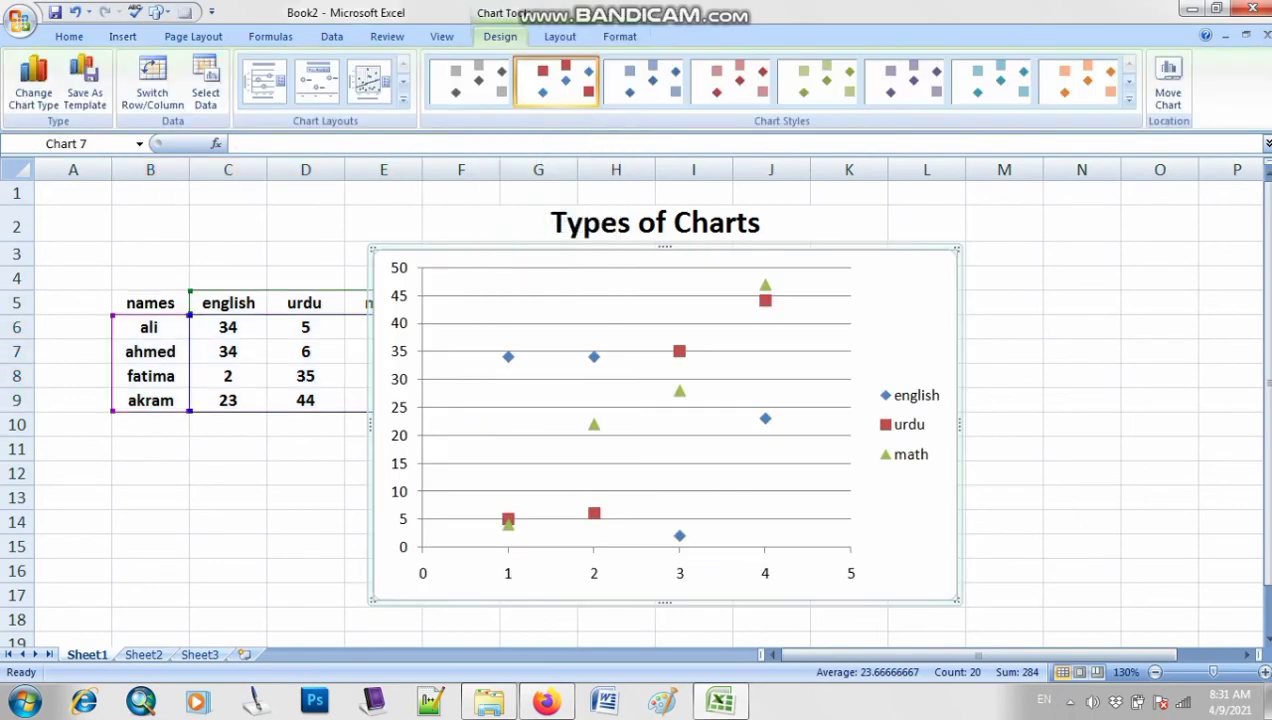
drag(900, 310, 958, 327)
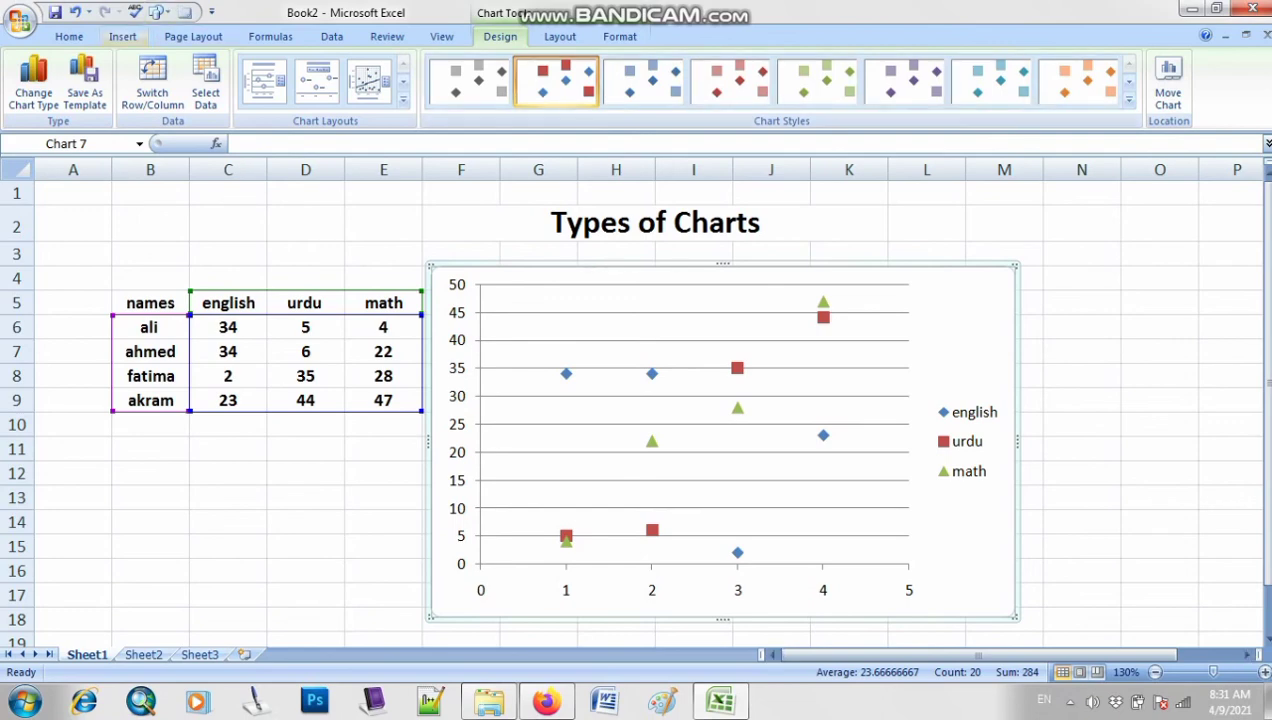
Delete the scatter chart and look through the column, line and pie chart types
click(122, 36)
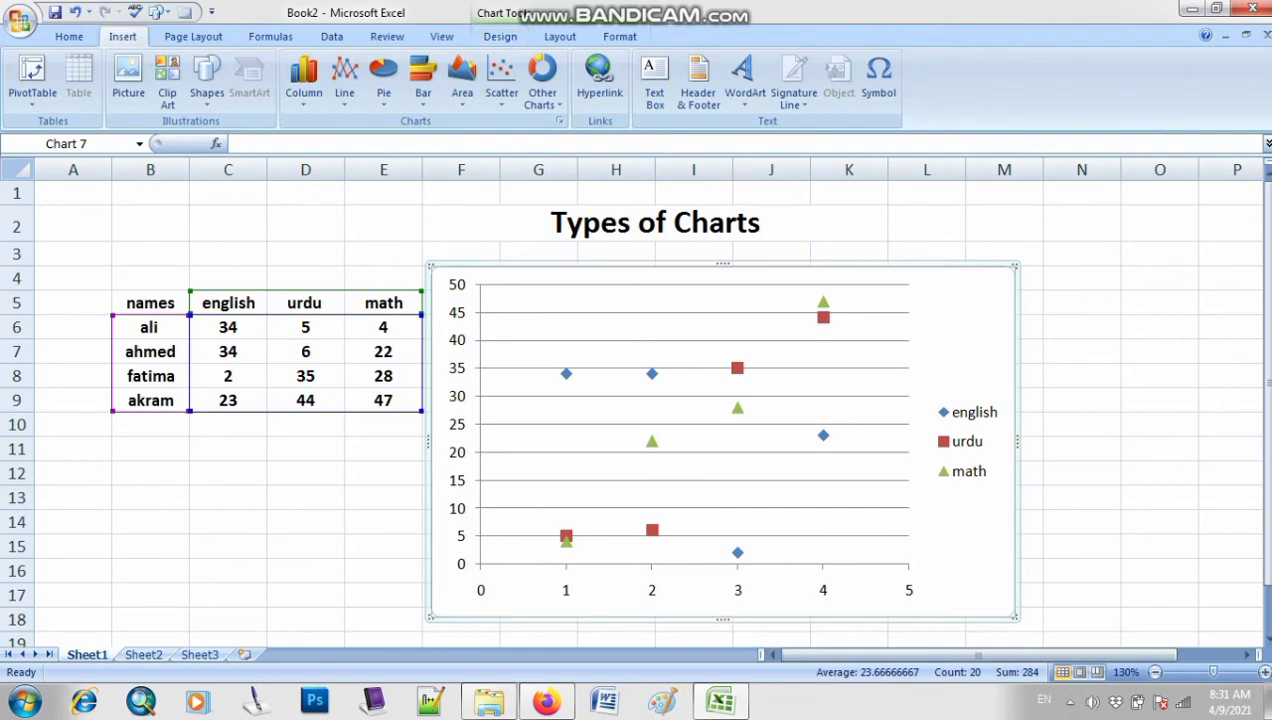
key(Delete)
click(303, 80)
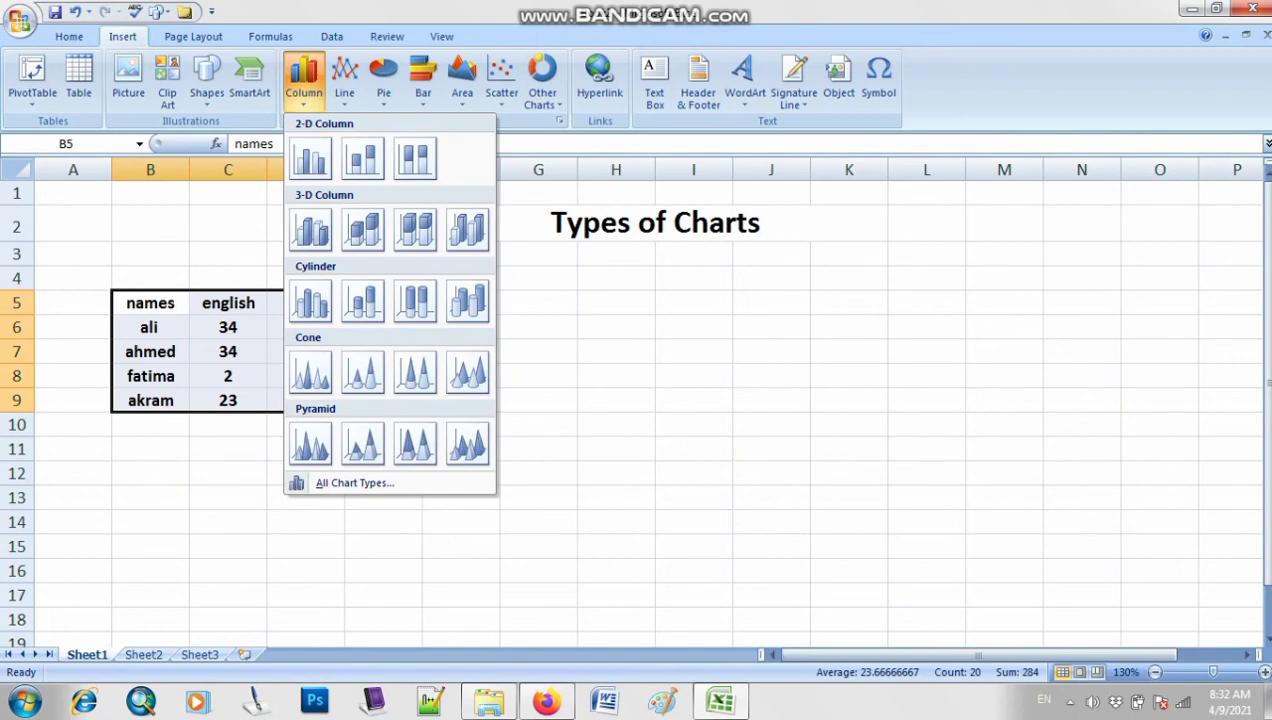
click(344, 82)
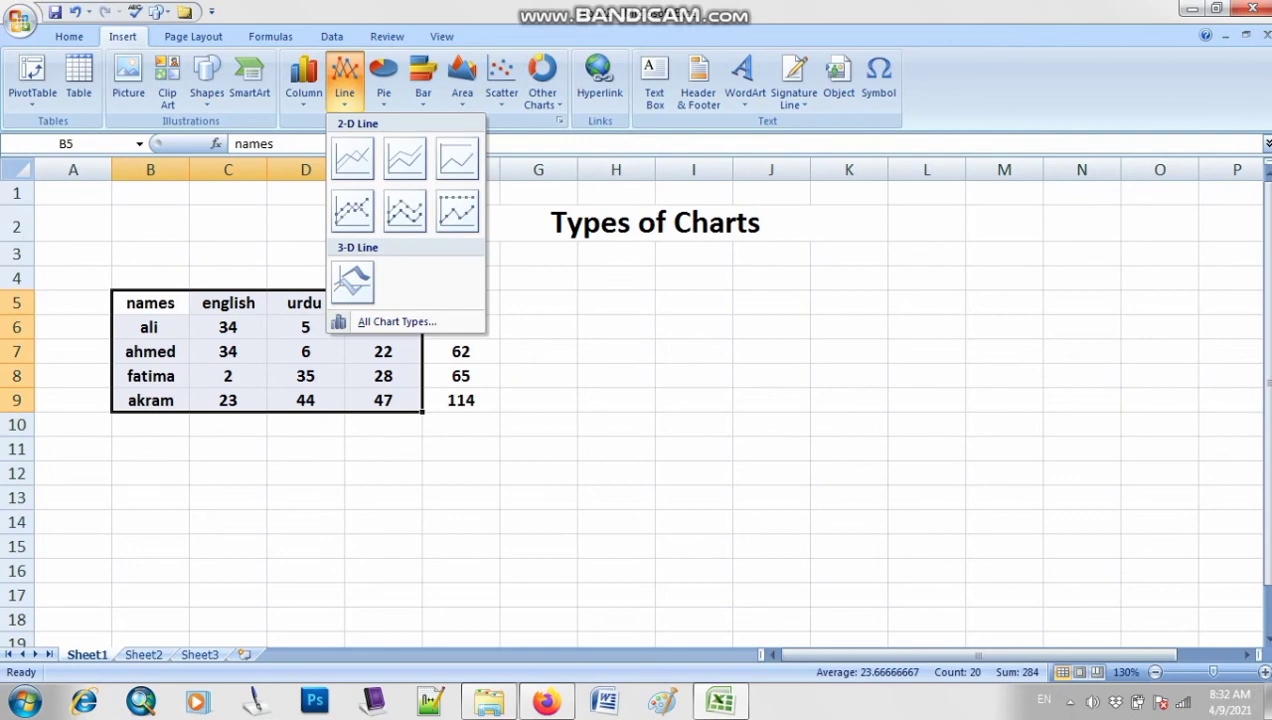
click(384, 82)
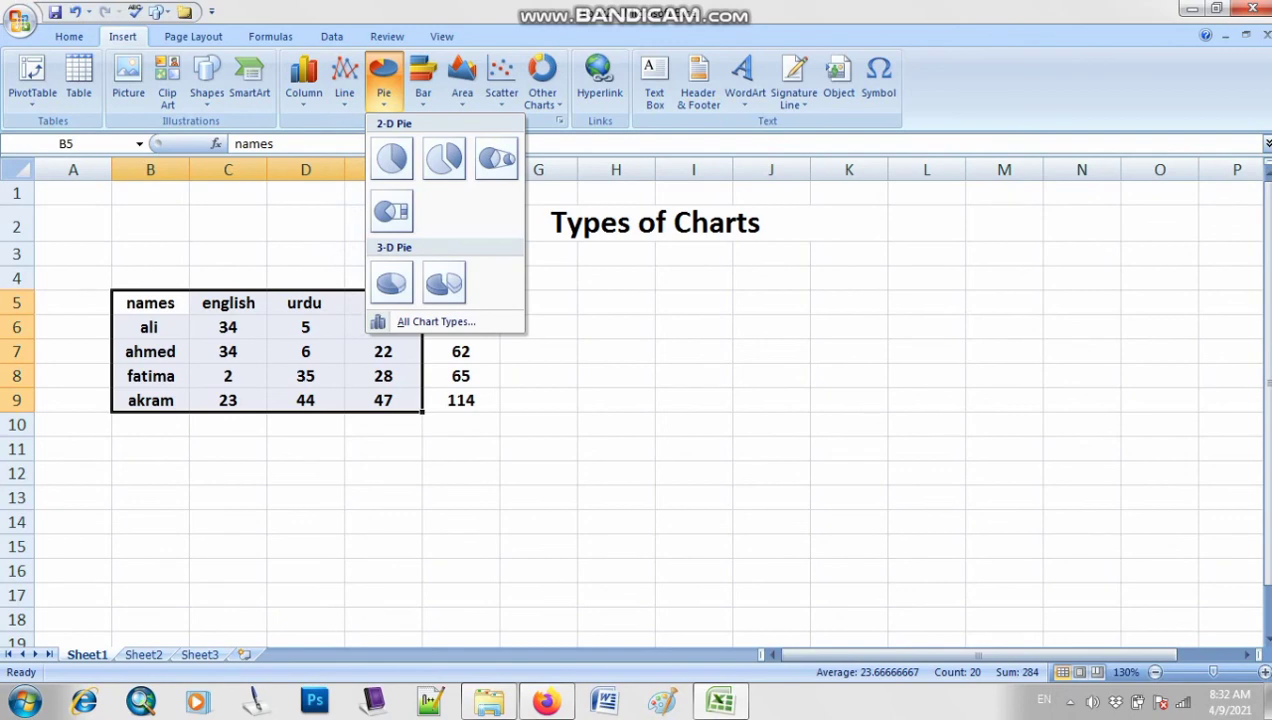
click(384, 82)
Insert a 2-D pie chart from the data in B5:E9 and examine its slices
click(384, 82)
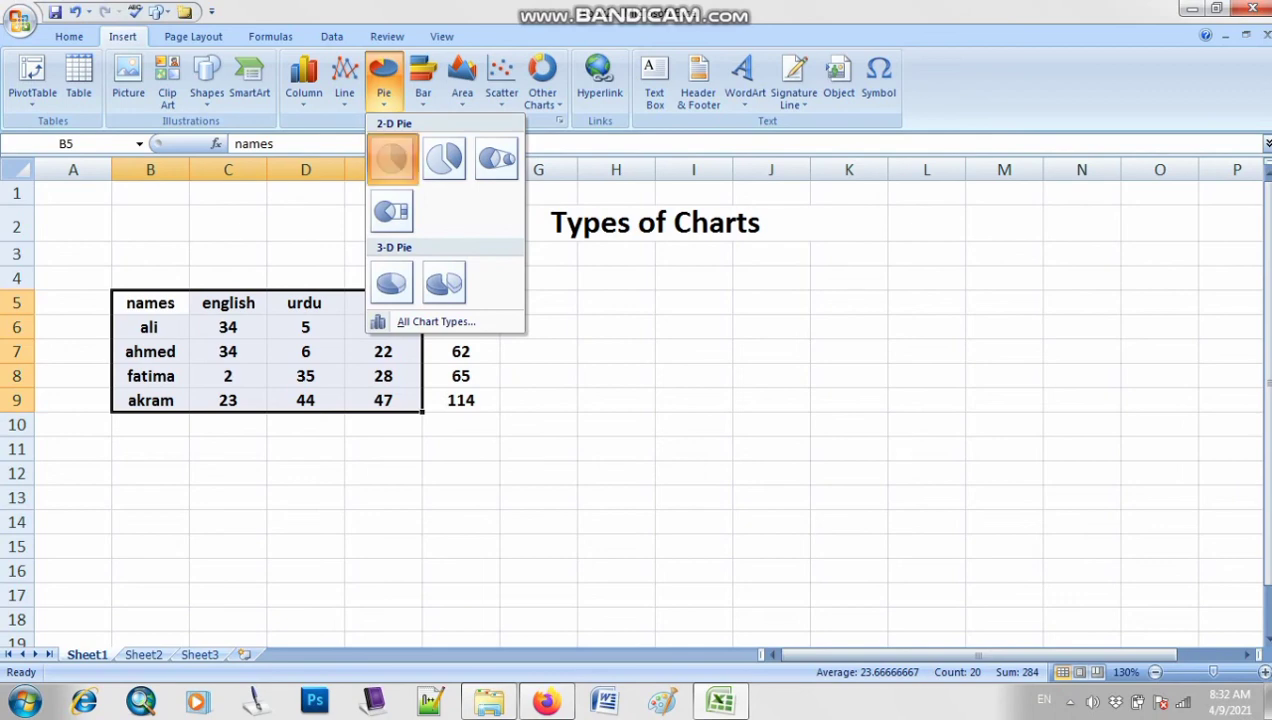
click(391, 158)
mouse_move(680, 396)
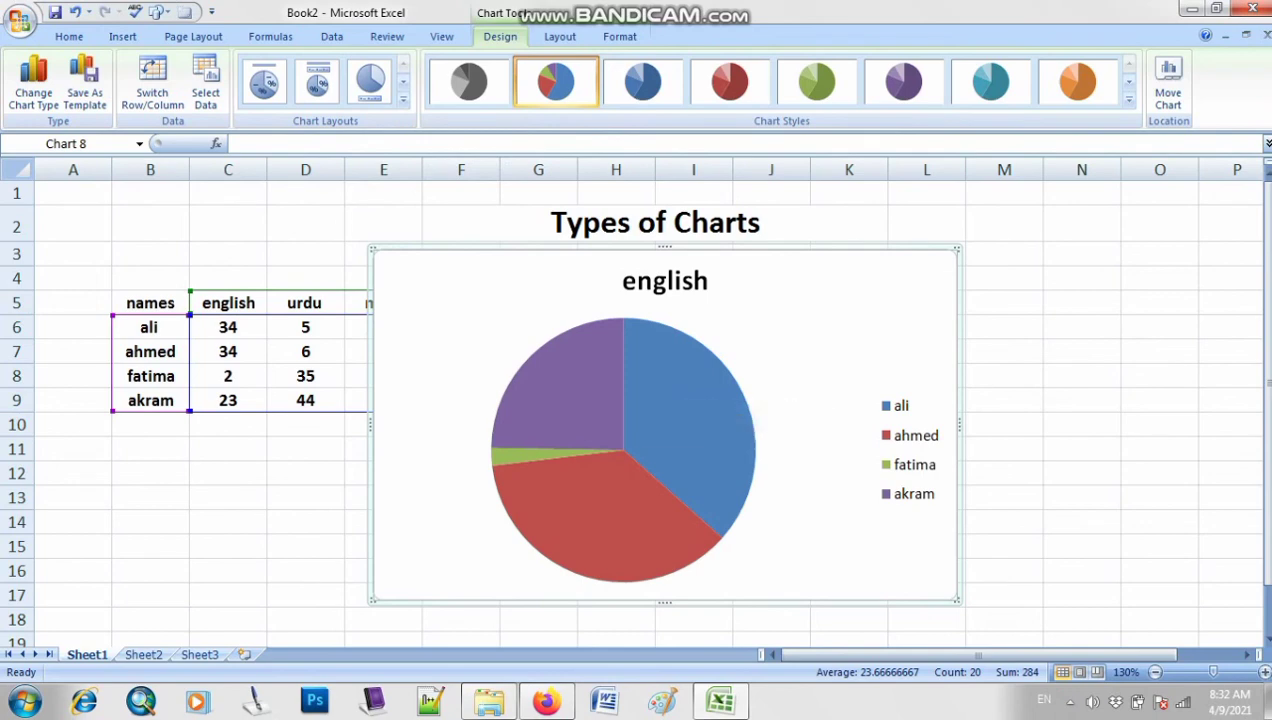
mouse_move(555, 412)
Delete the pie chart and insert a clustered horizontal cylinder chart from B5:E9
key(Delete)
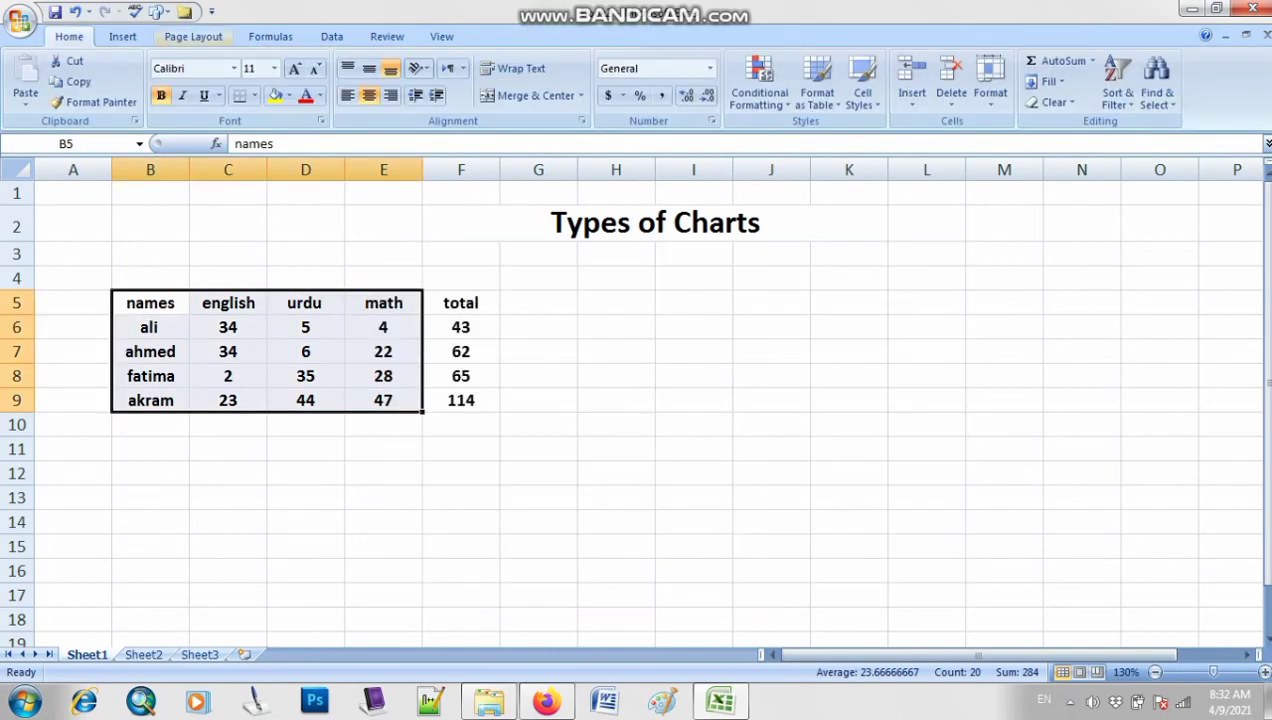
click(193, 36)
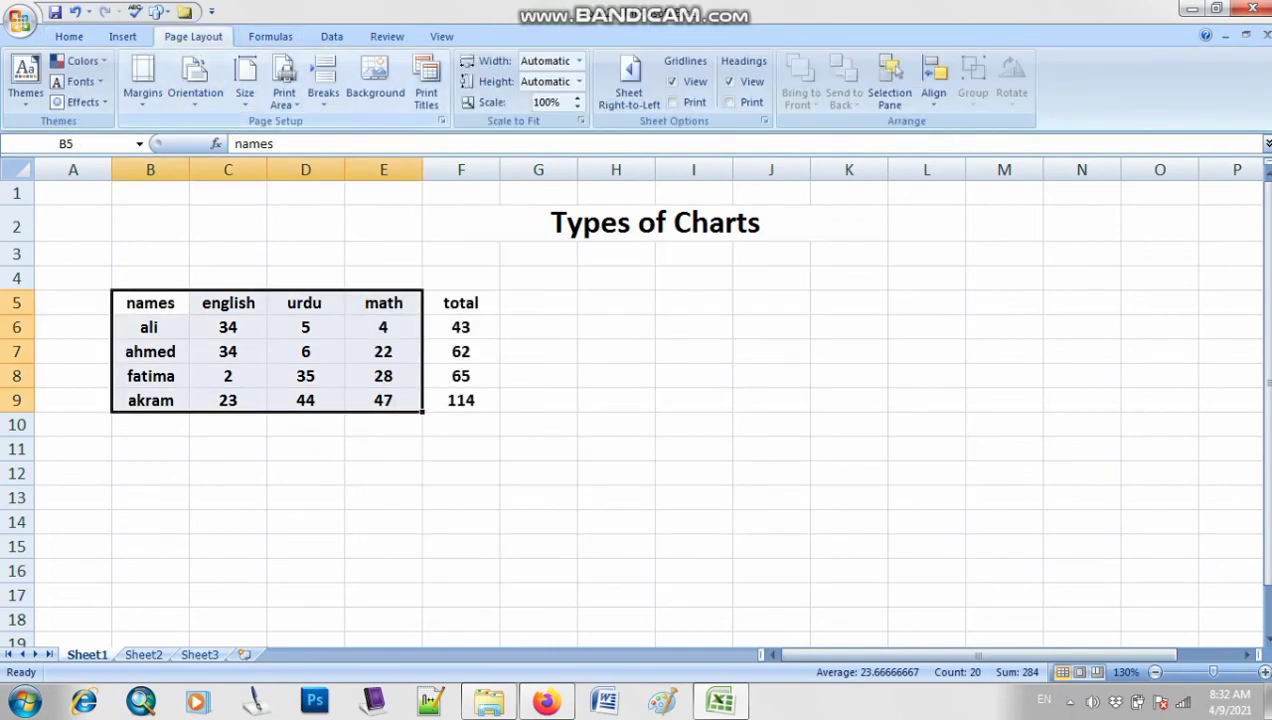
click(122, 36)
click(423, 80)
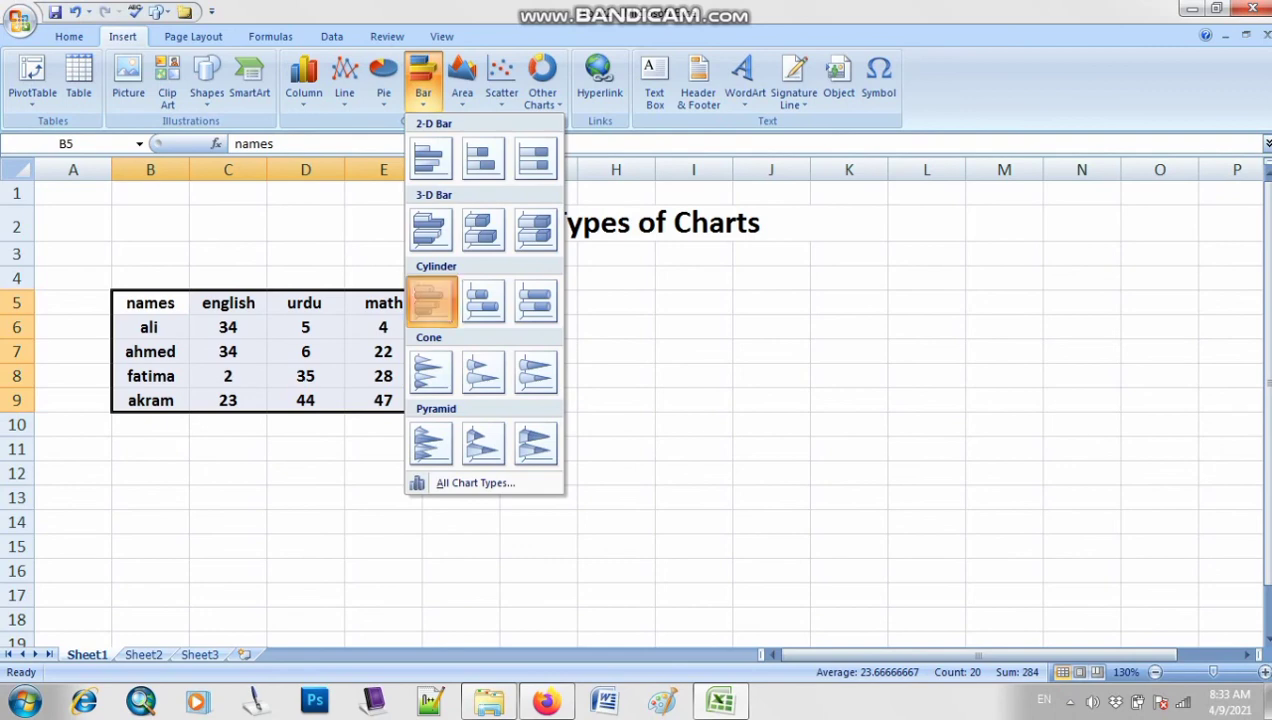
click(431, 300)
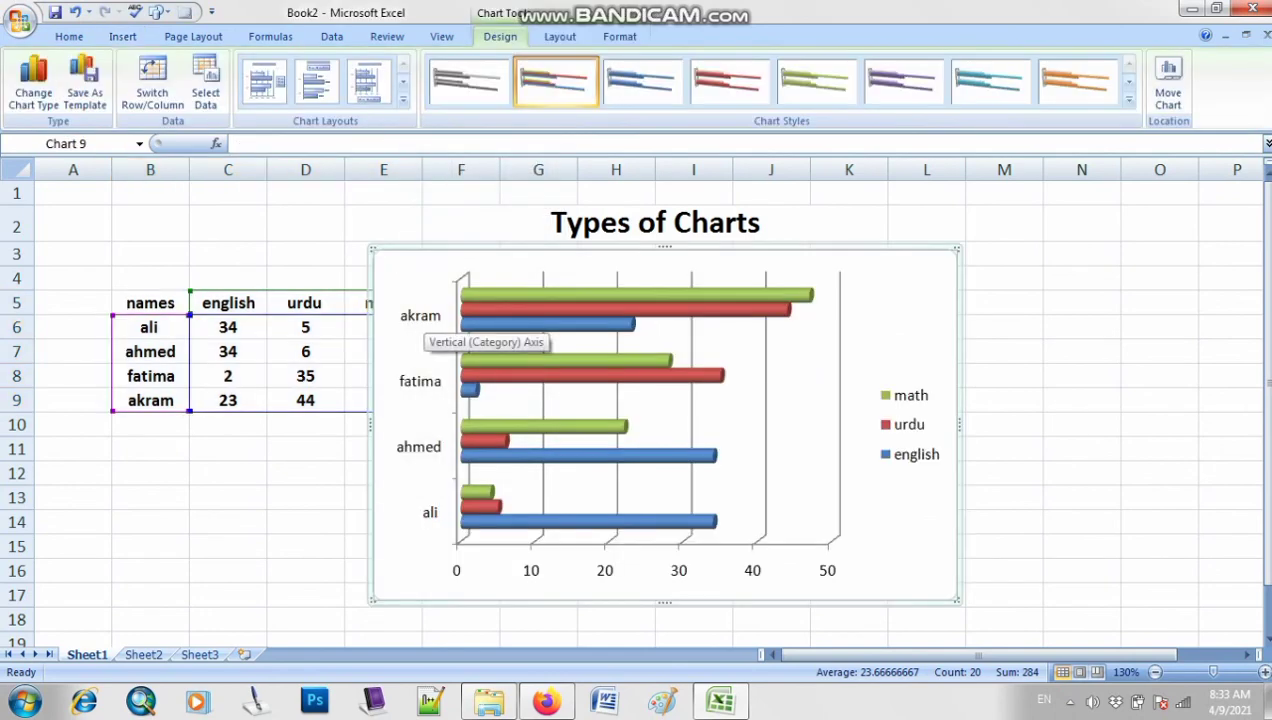
Try the orange, green and blue chart styles on the cylinder chart, apply the red style, and examine the bars
click(1077, 80)
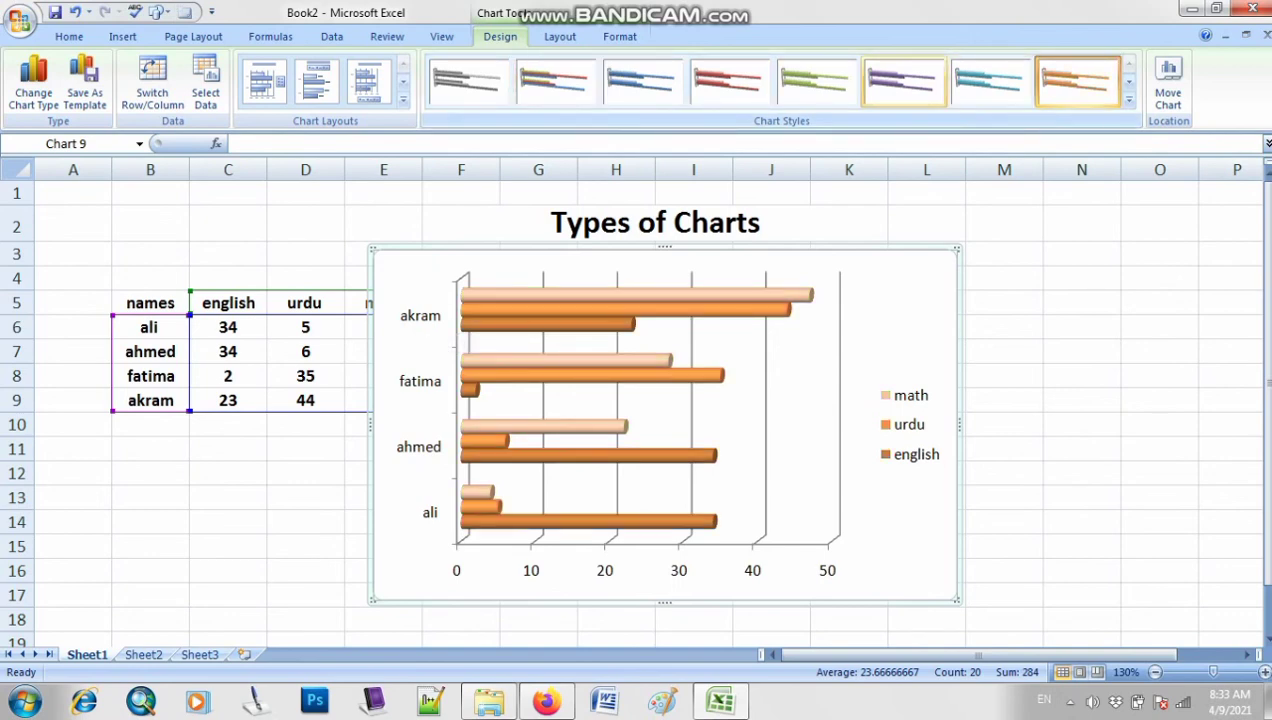
click(816, 80)
click(729, 80)
click(643, 80)
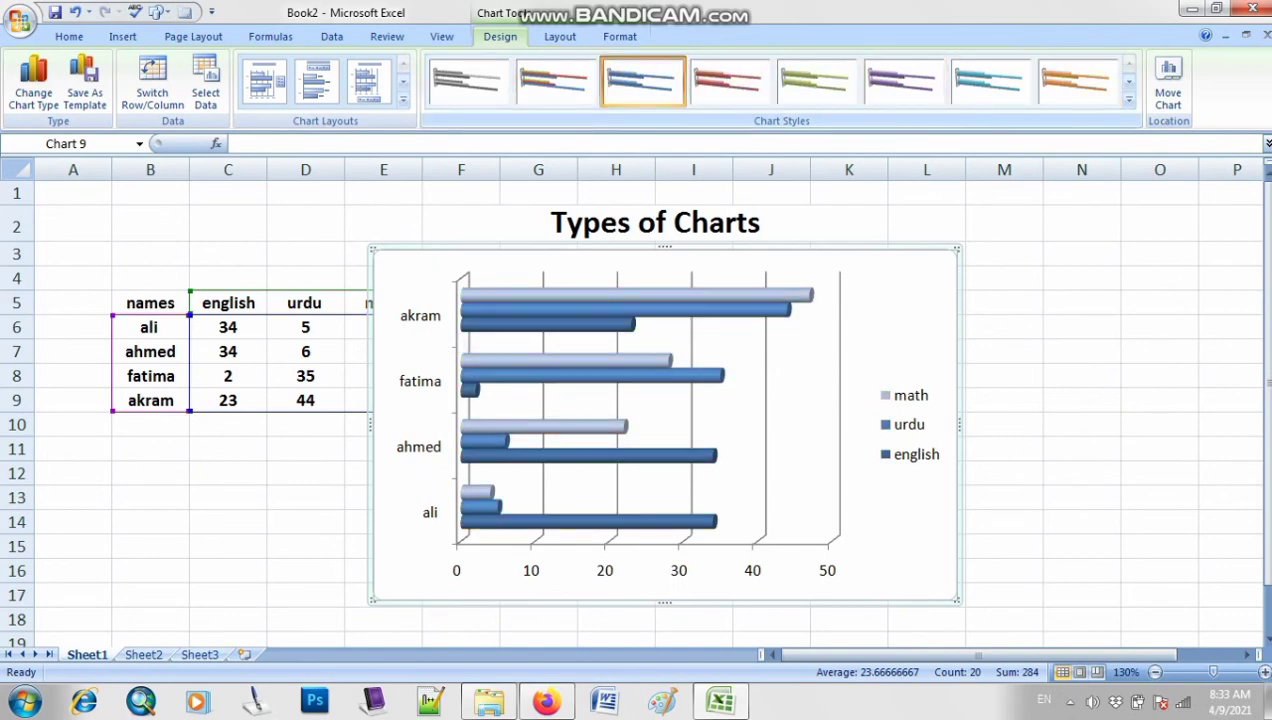
click(729, 80)
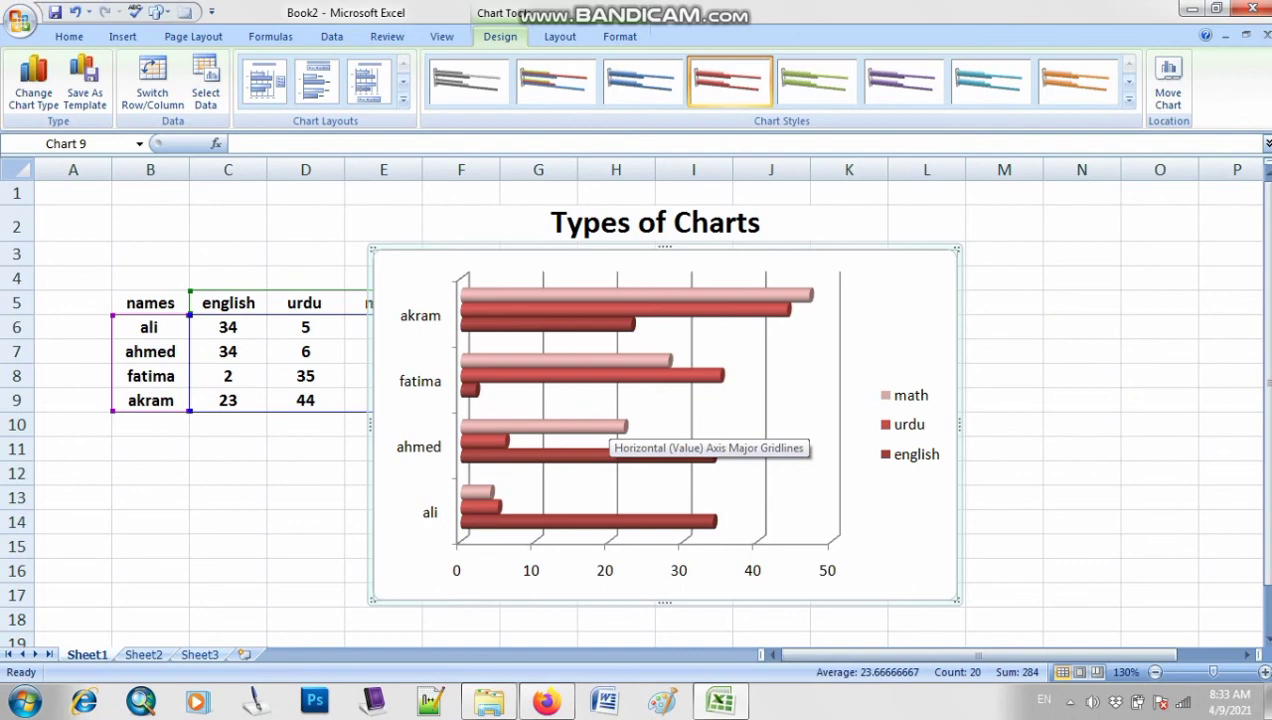
mouse_move(700, 377)
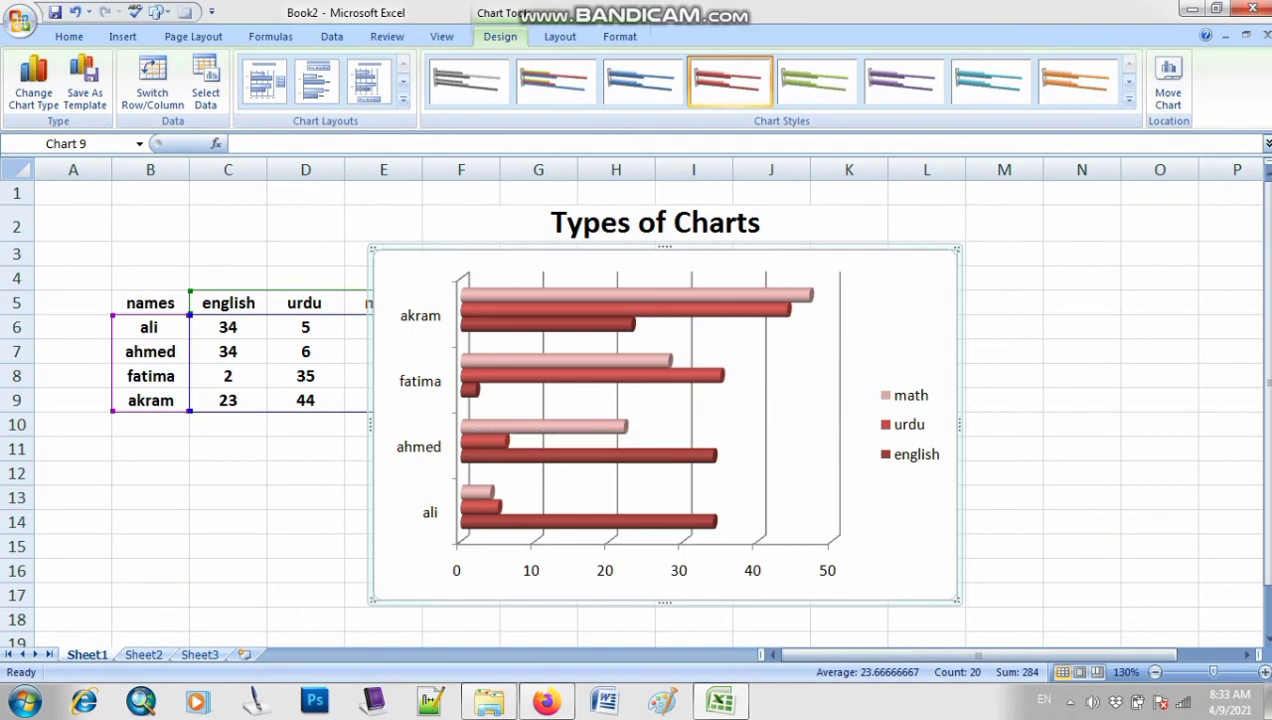
mouse_move(612, 325)
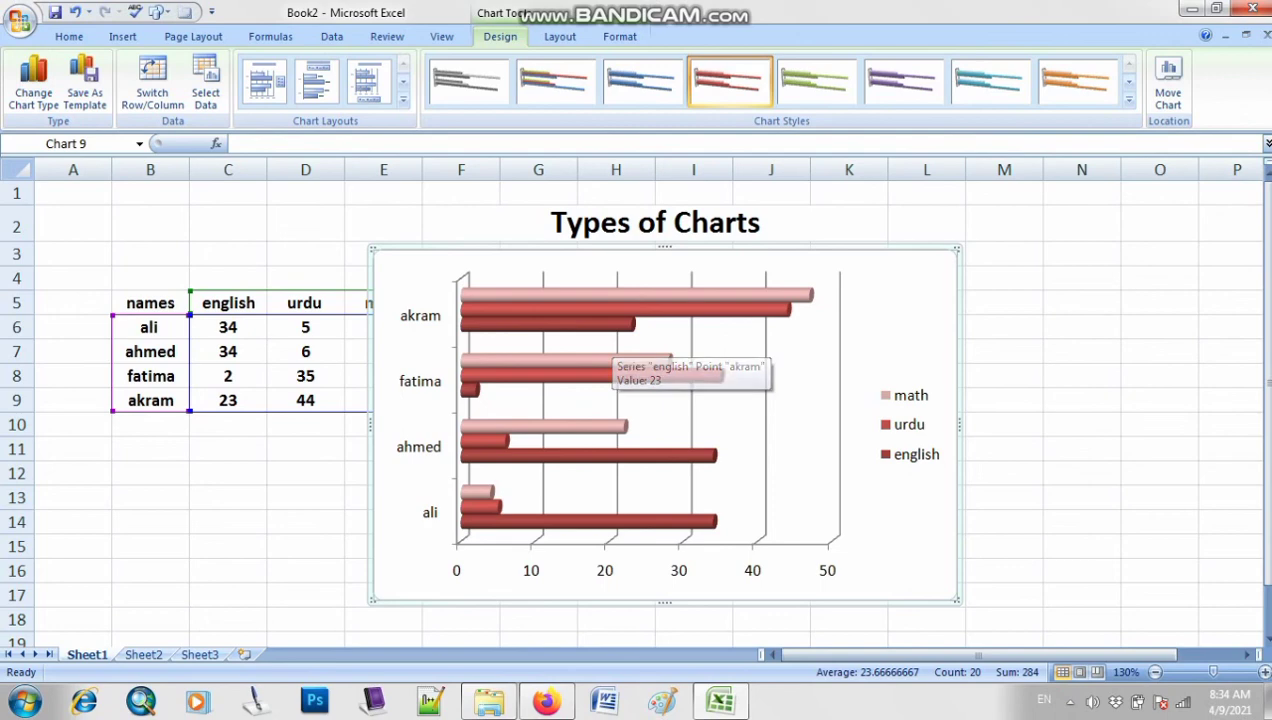
Delete the cylinder chart and look through the area, bar and pie chart types without choosing one
key(Delete)
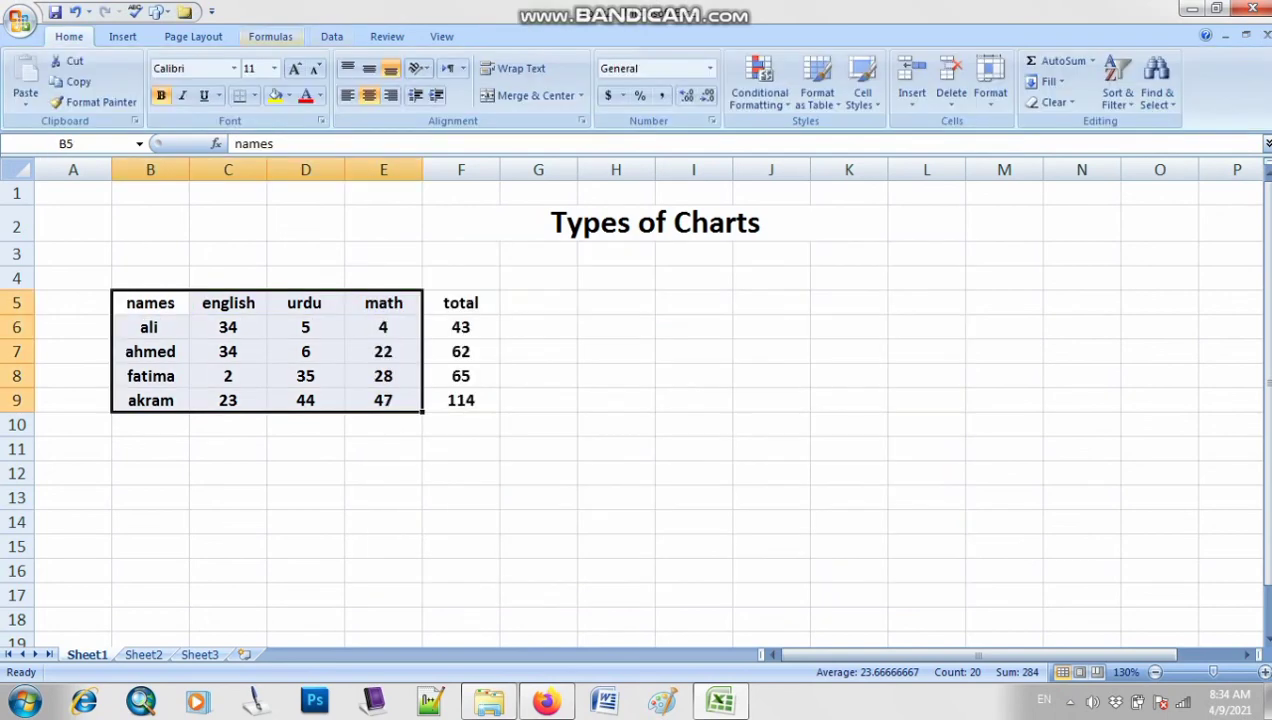
click(270, 36)
click(122, 36)
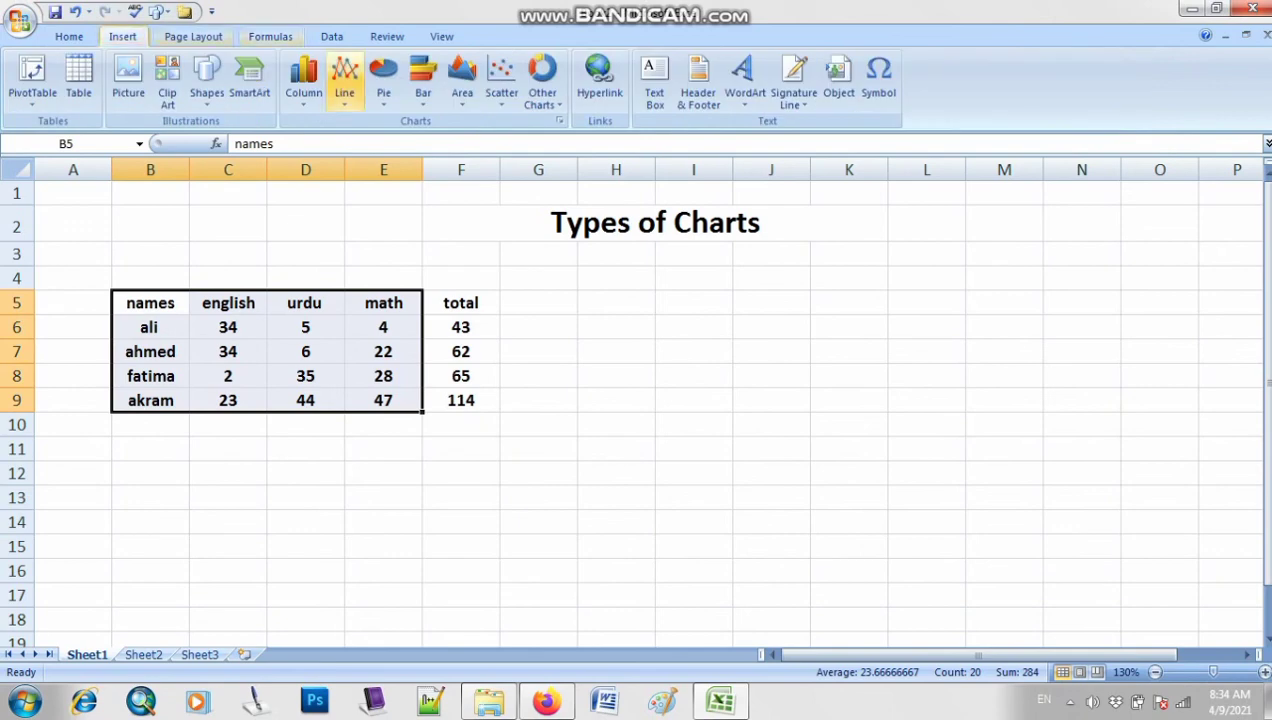
click(462, 80)
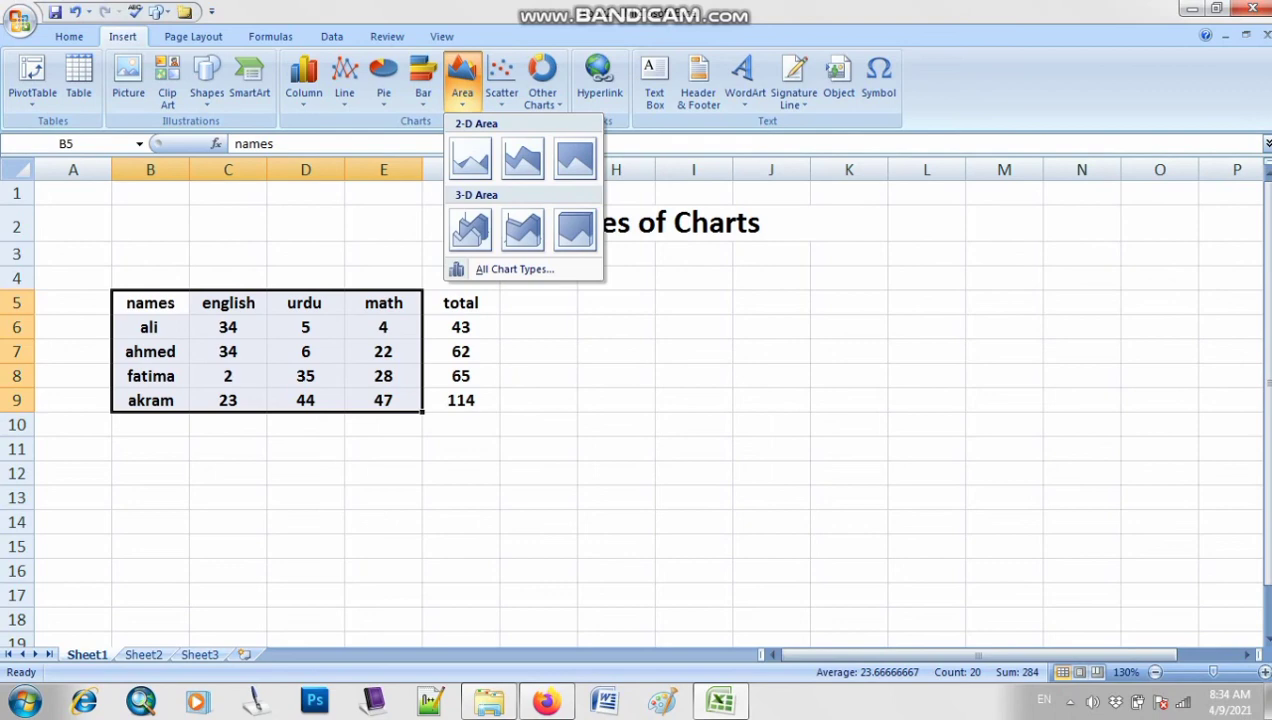
click(462, 84)
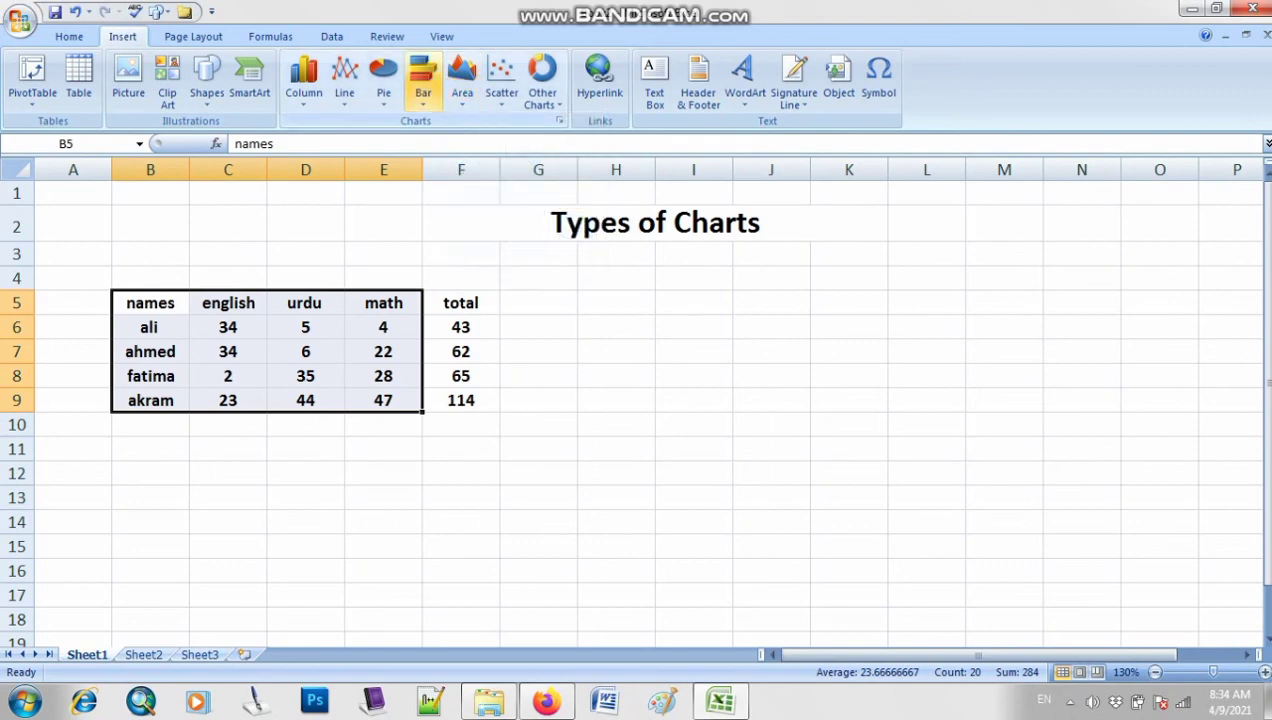
click(423, 80)
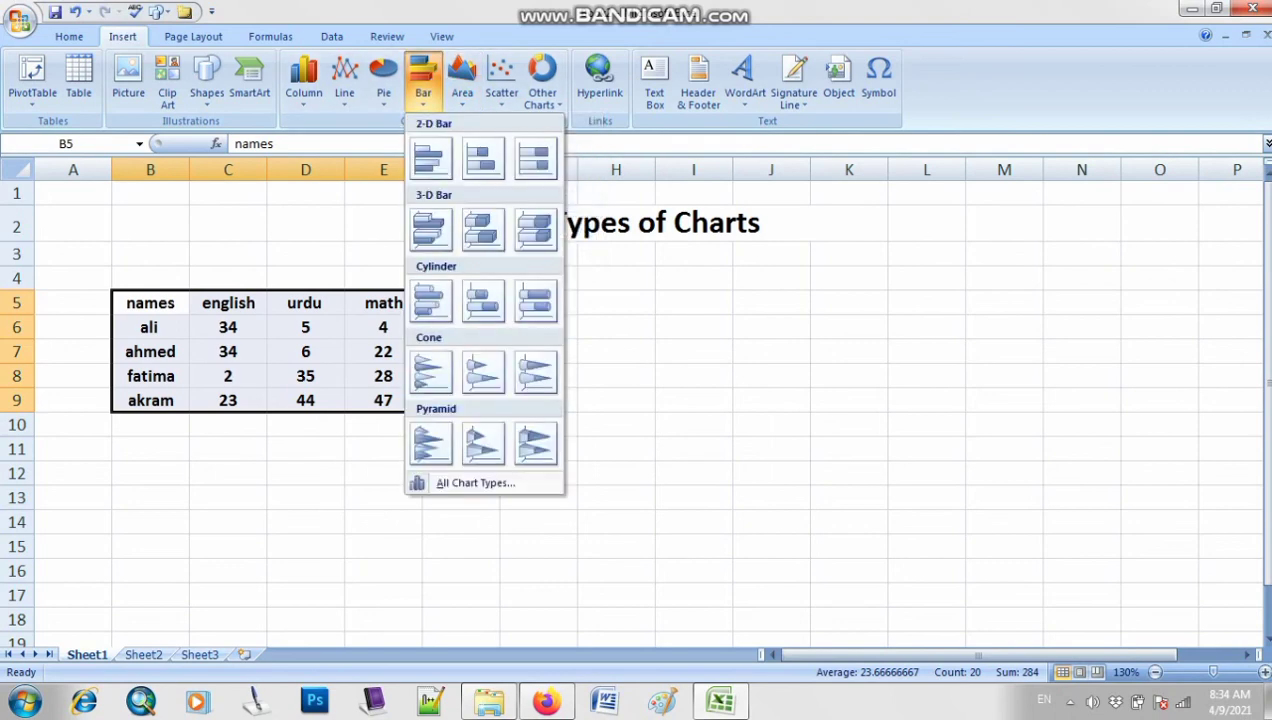
click(383, 80)
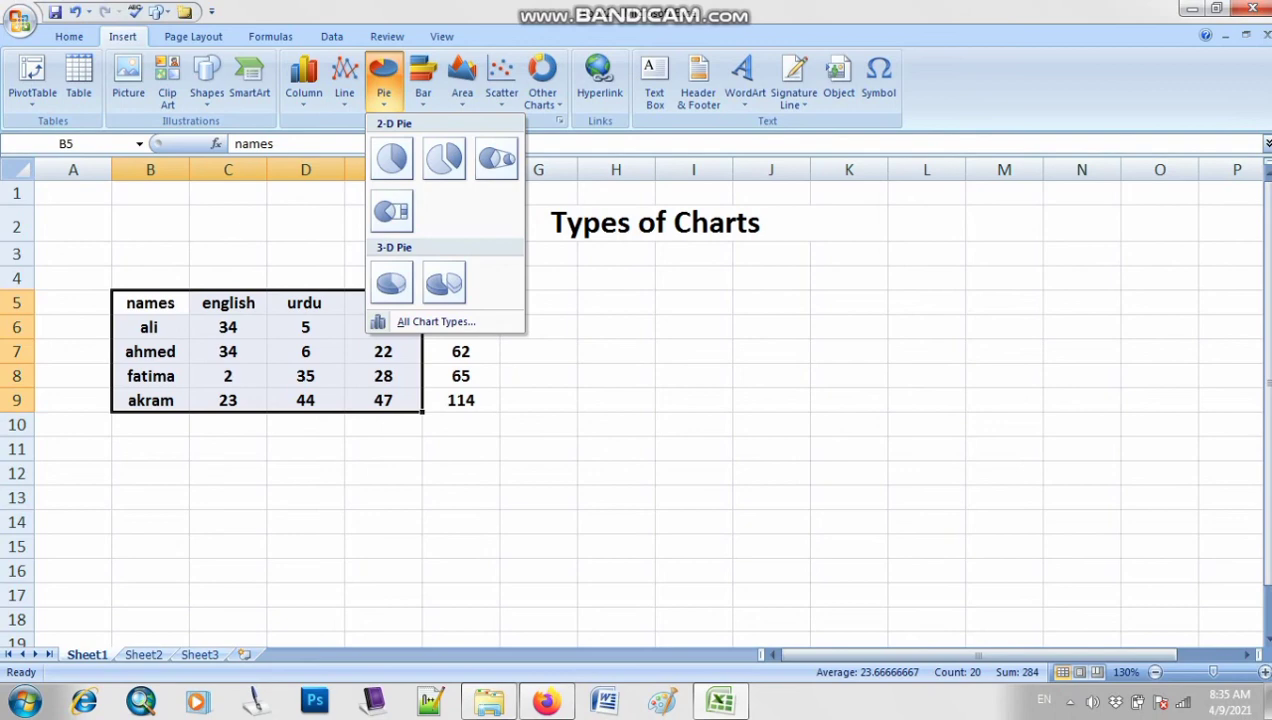
click(462, 80)
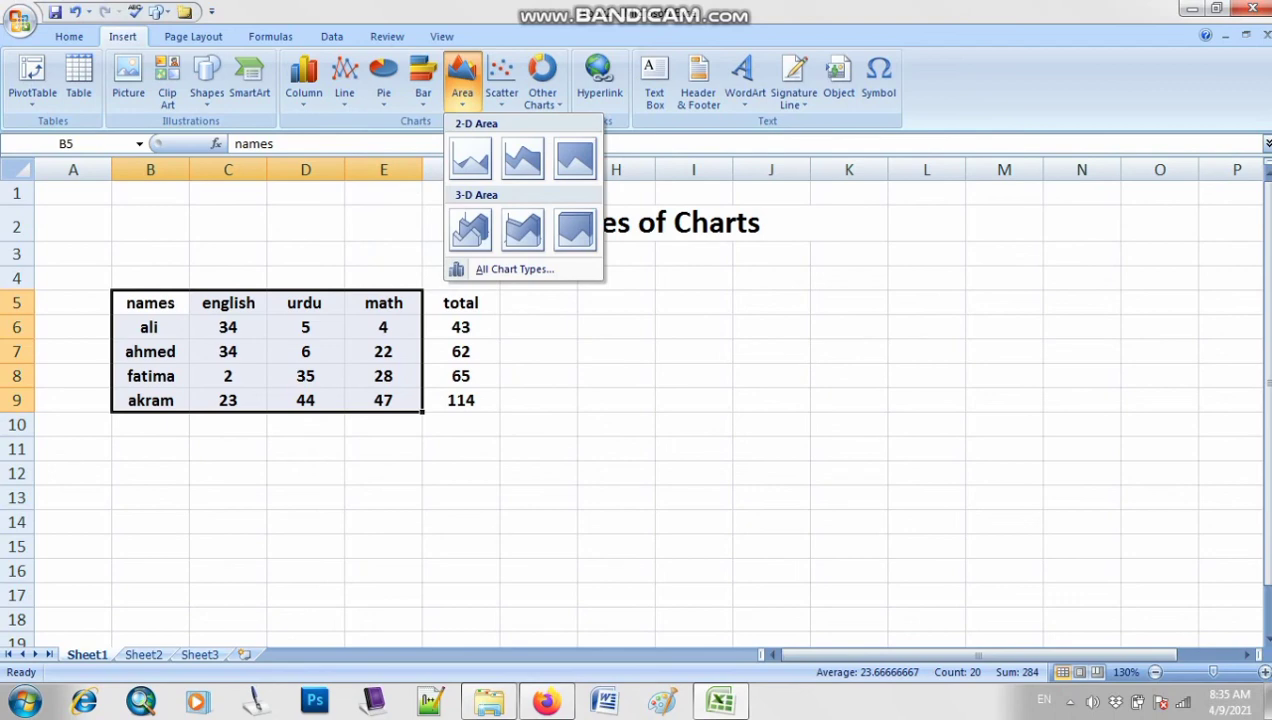
click(1070, 702)
click(1070, 702)
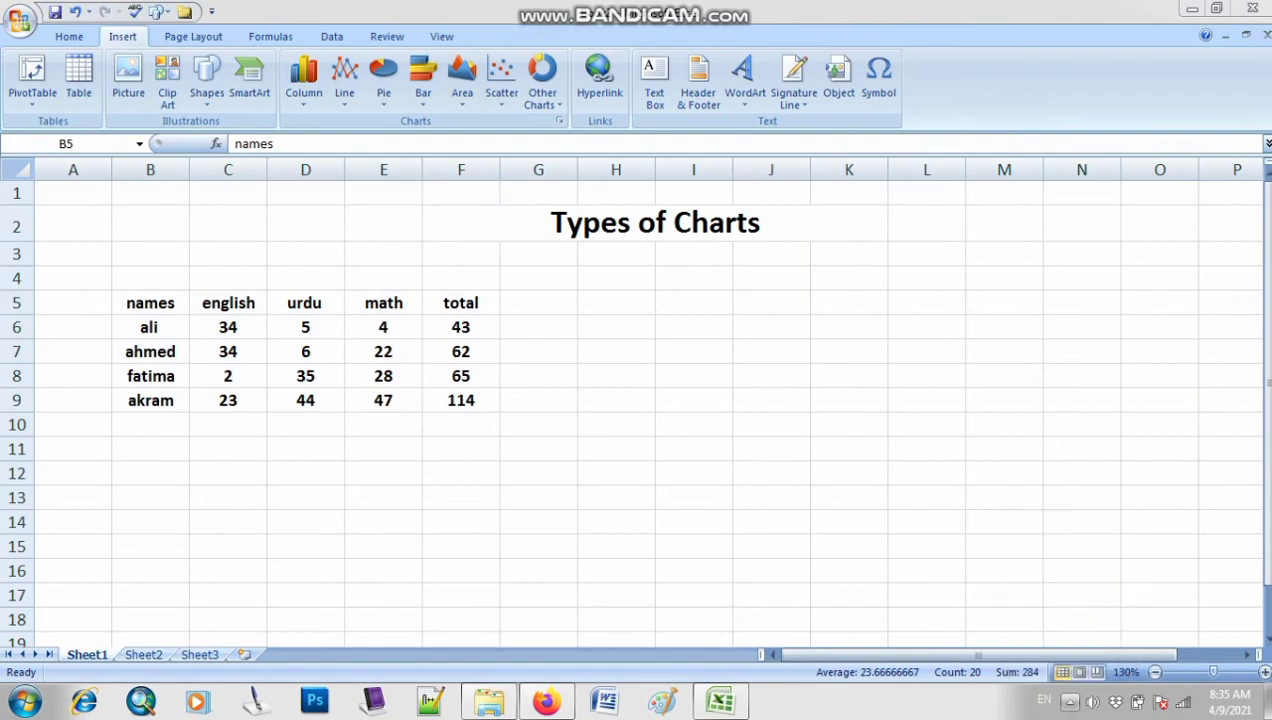